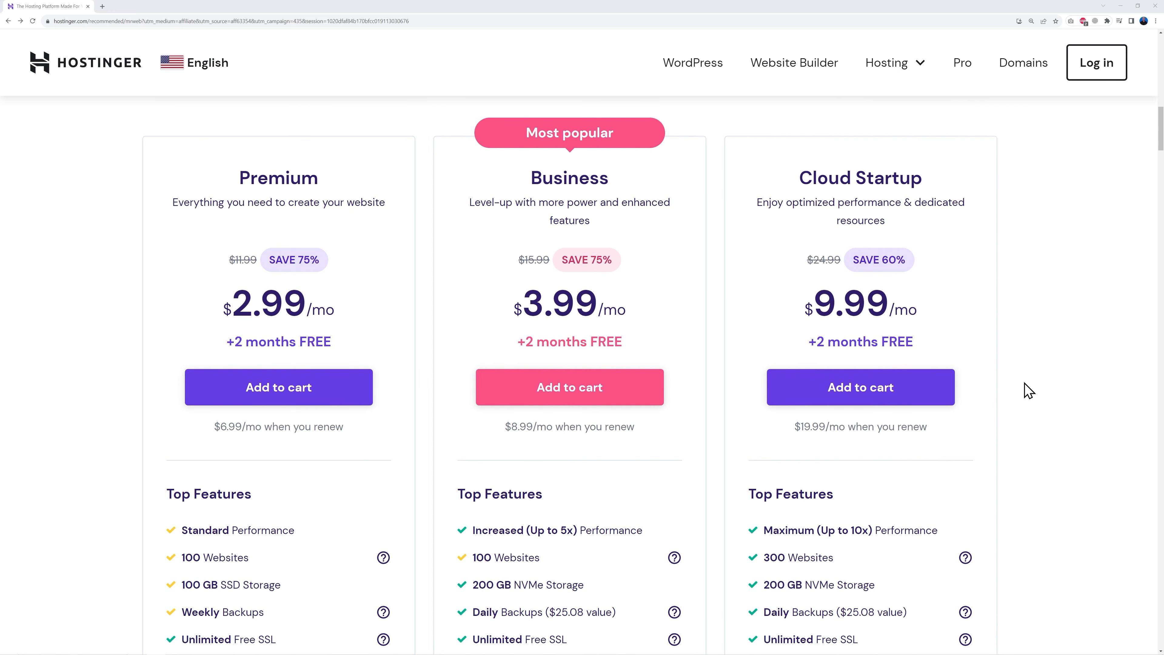
- Scroll the Hostinger pricing page down to the Premium, Business and Cloud Startup plan cards
{"action": "scroll", "coordinate": [1029, 391], "scroll_direction": "down", "scroll_amount": 7}
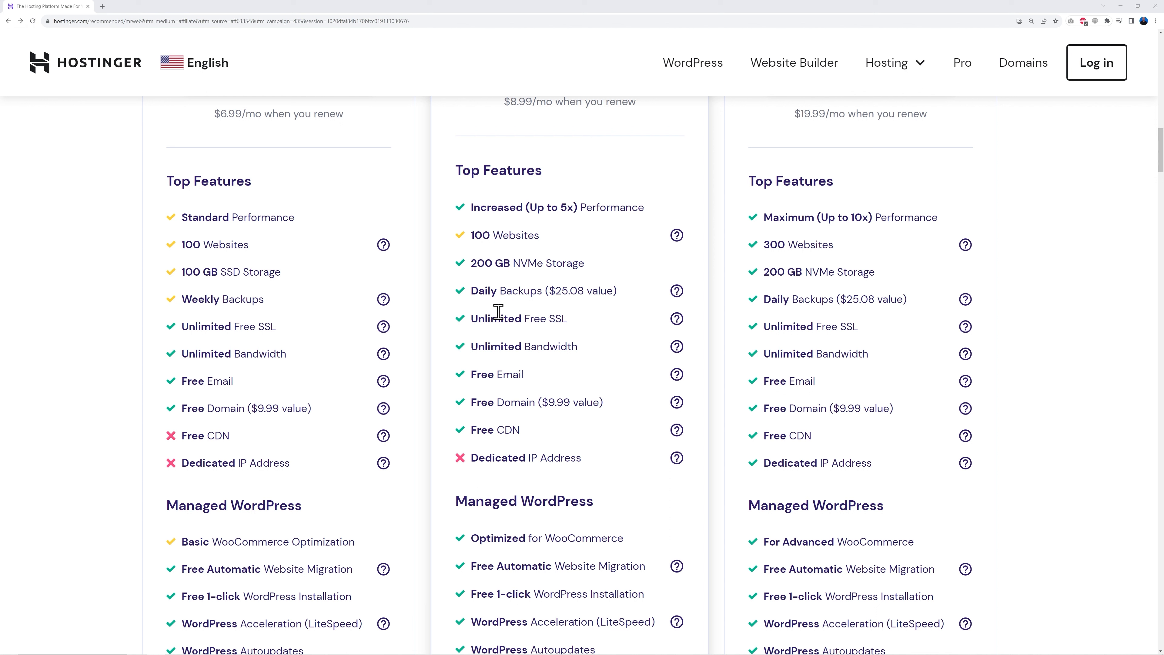
- Add the Premium hosting plan to the cart
{"action": "scroll", "coordinate": [594, 383], "scroll_direction": "up", "scroll_amount": 6}
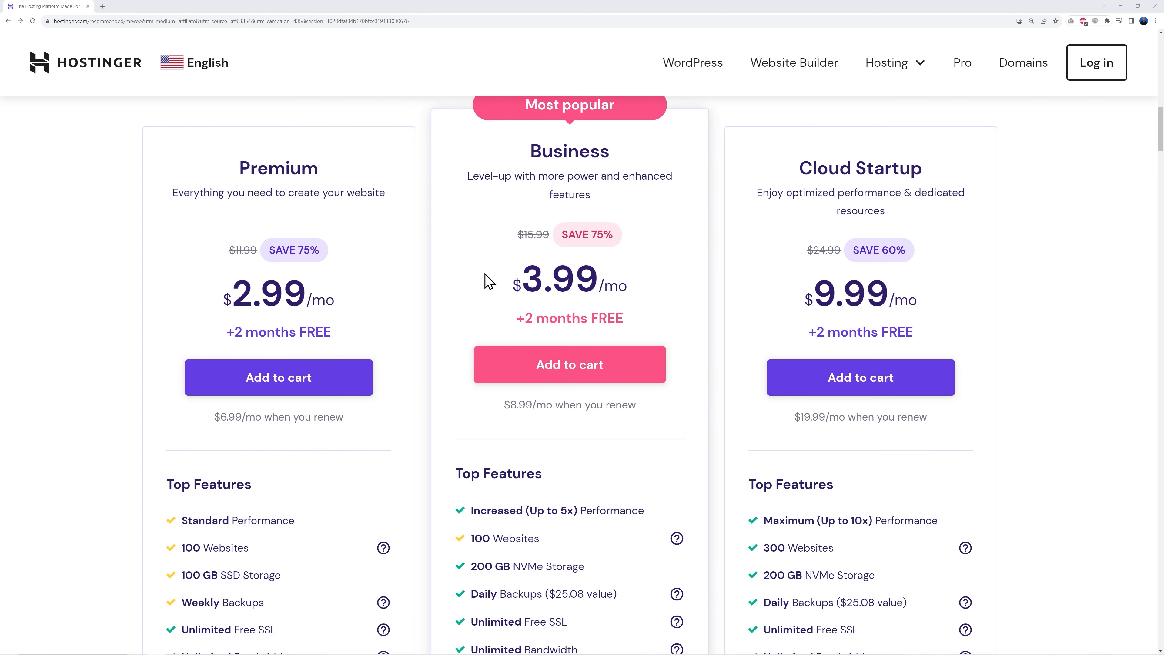
{"action": "left_click", "coordinate": [284, 372]}
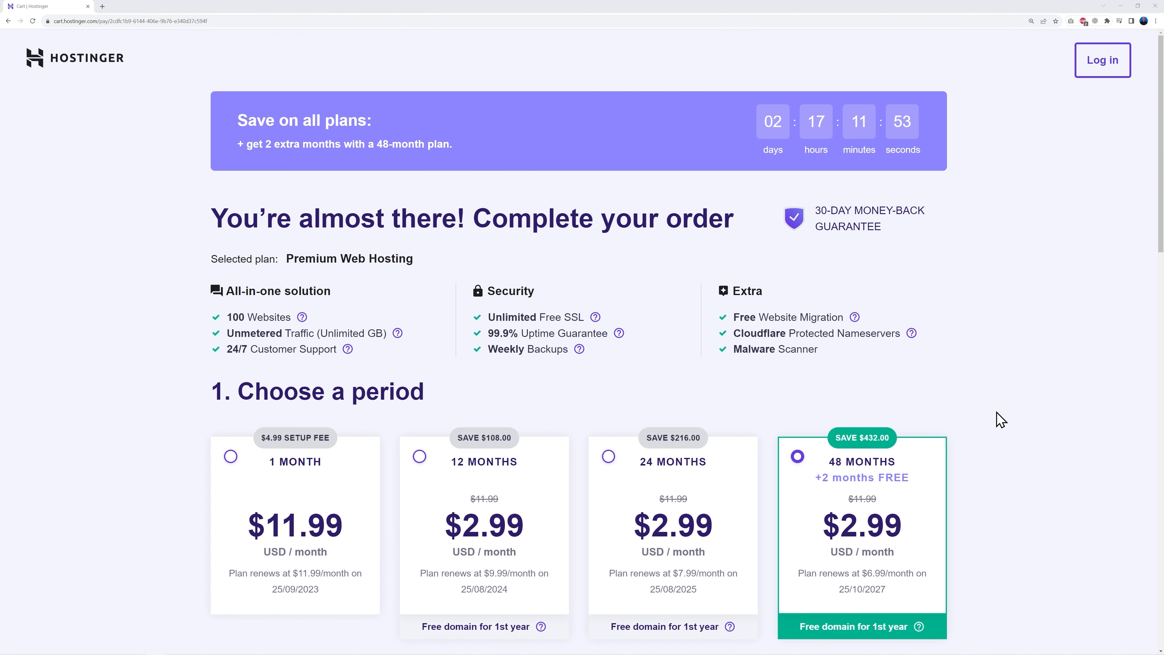
- Scroll the checkout down to the $176.53 total for 48-month Premium Web Hosting
{"action": "scroll", "coordinate": [1000, 420], "scroll_direction": "down", "scroll_amount": 5}
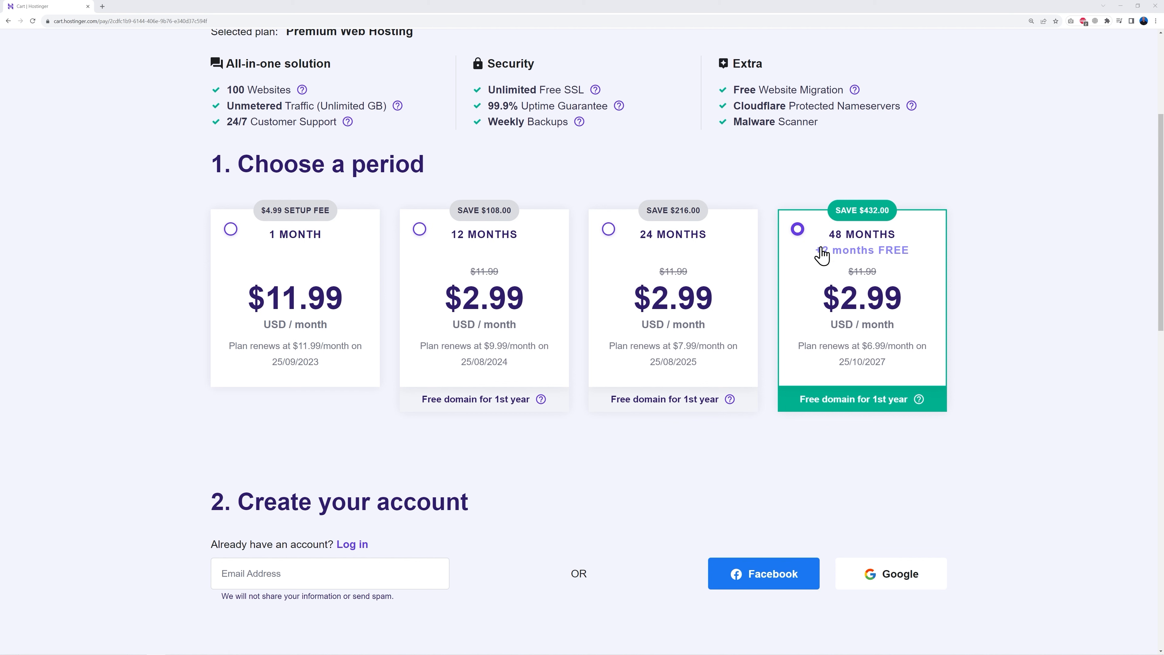
{"action": "scroll", "coordinate": [995, 316], "scroll_direction": "down", "scroll_amount": 6}
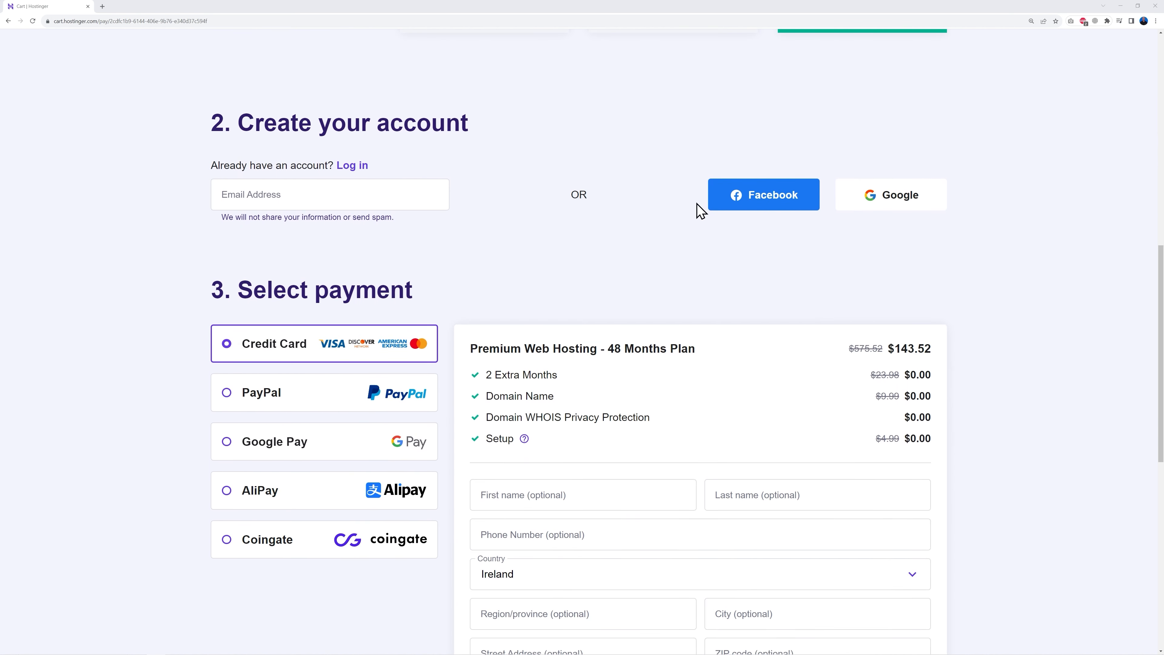
{"action": "scroll", "coordinate": [514, 442], "scroll_direction": "down", "scroll_amount": 2}
{"action": "scroll", "coordinate": [968, 477], "scroll_direction": "down", "scroll_amount": 3}
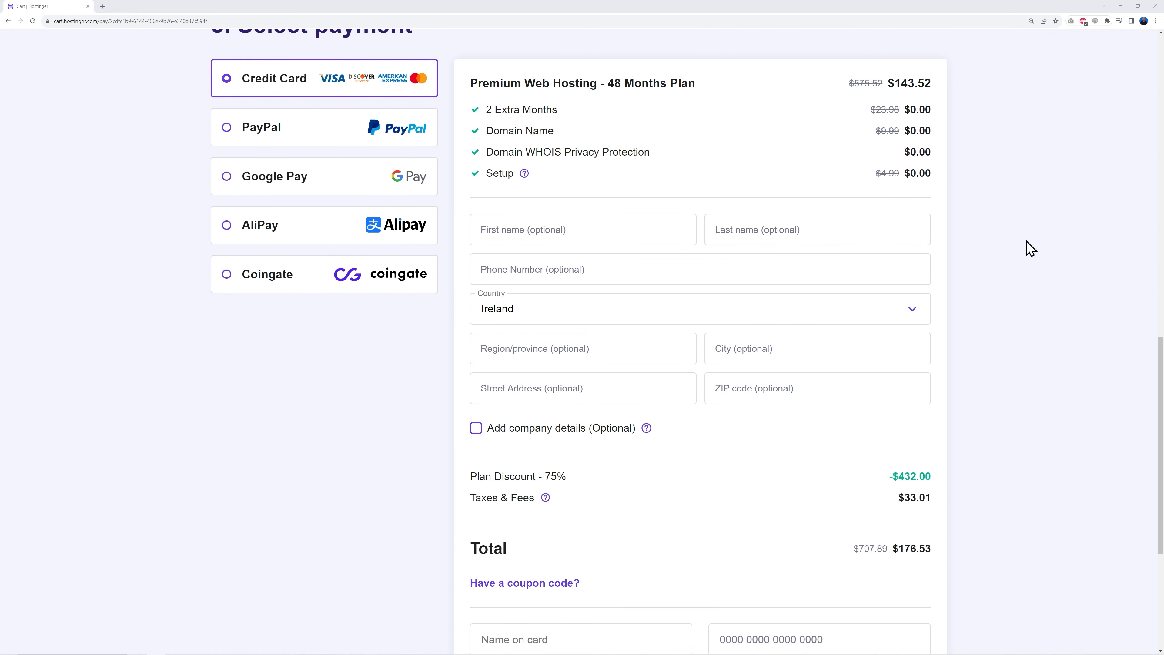
{"action": "scroll", "coordinate": [977, 467], "scroll_direction": "down", "scroll_amount": 5}
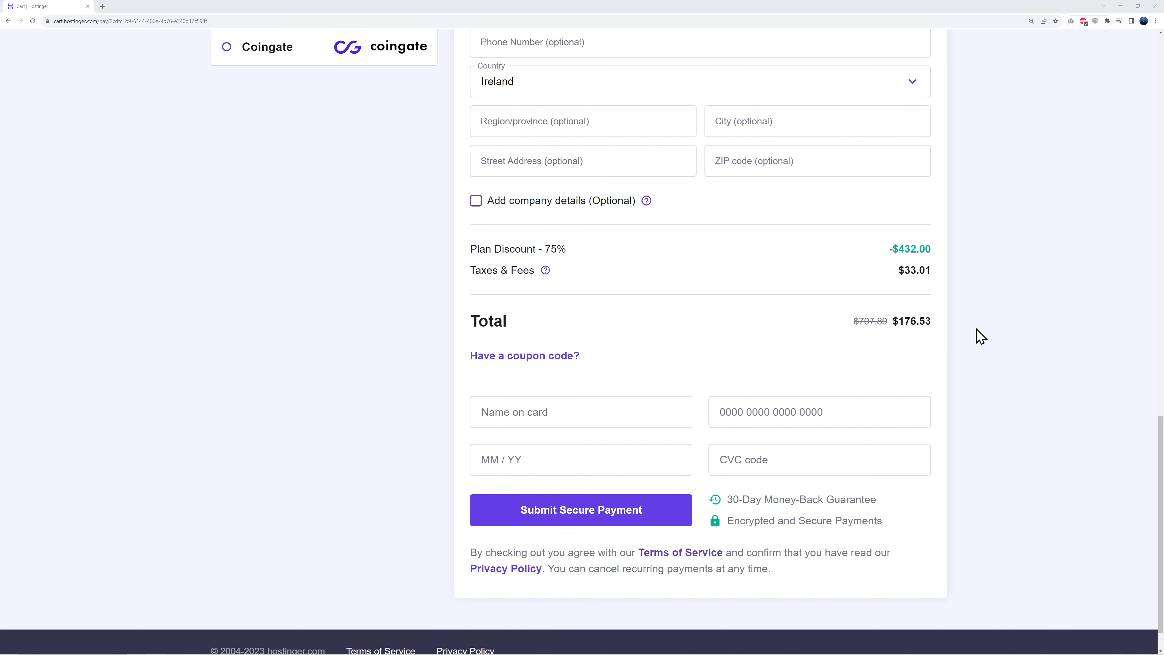
- Apply coupon code MRWEB so the discount becomes 78% and the total $158.88
{"action": "left_click", "coordinate": [568, 357]}
{"action": "left_click", "coordinate": [605, 395]}
{"action": "type", "text": "MRWEB"}
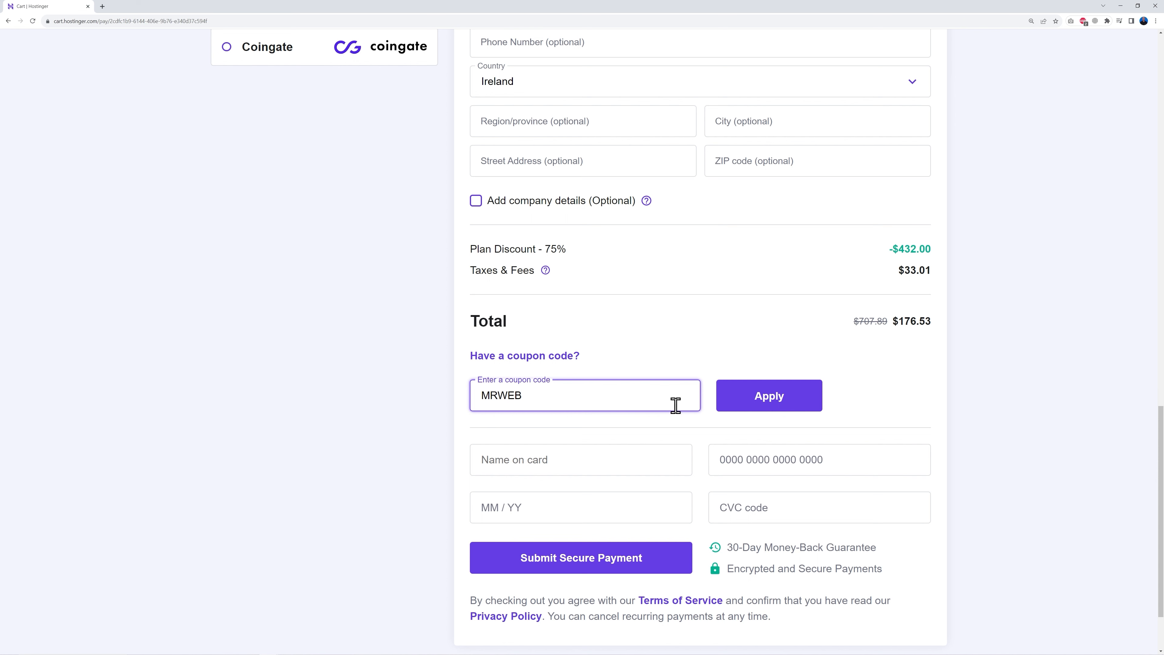
{"action": "left_click", "coordinate": [703, 364]}
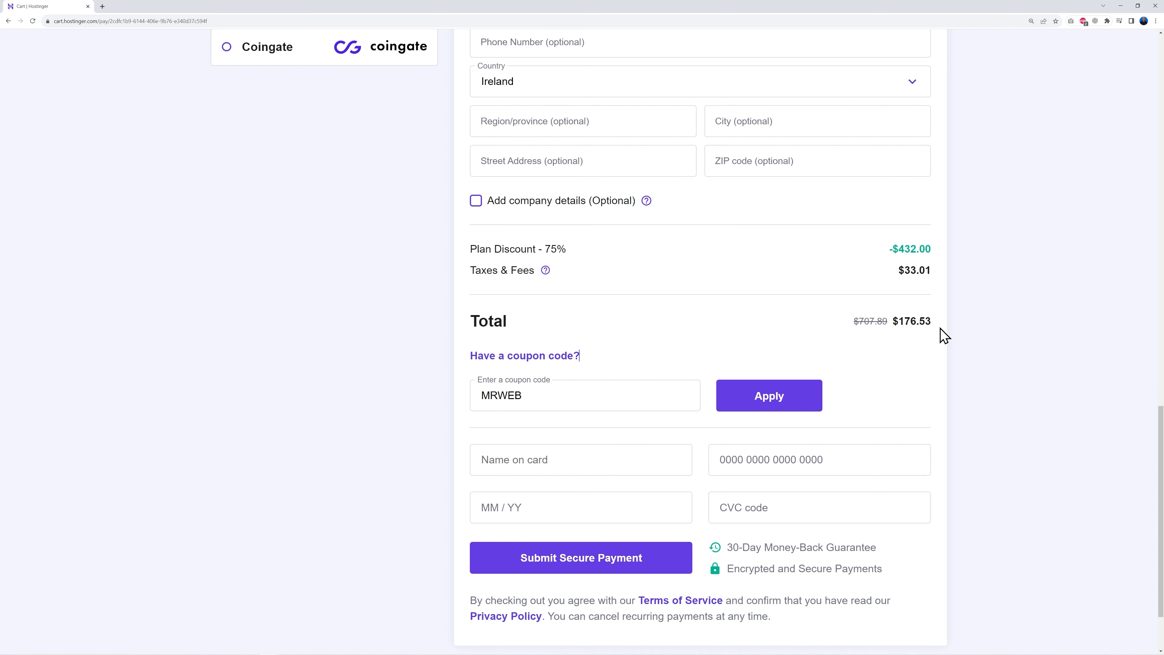
{"action": "left_click", "coordinate": [769, 407]}
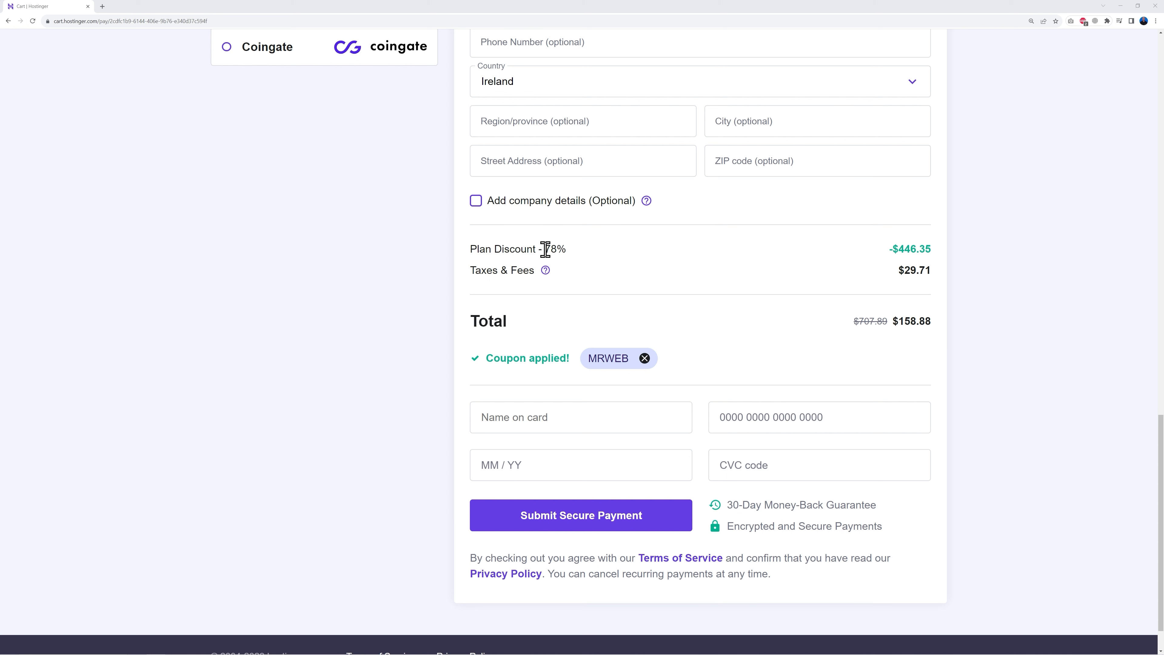
{"action": "left_click_drag", "start_coordinate": [545, 249], "coordinate": [571, 249]}
{"action": "left_click", "coordinate": [626, 266]}
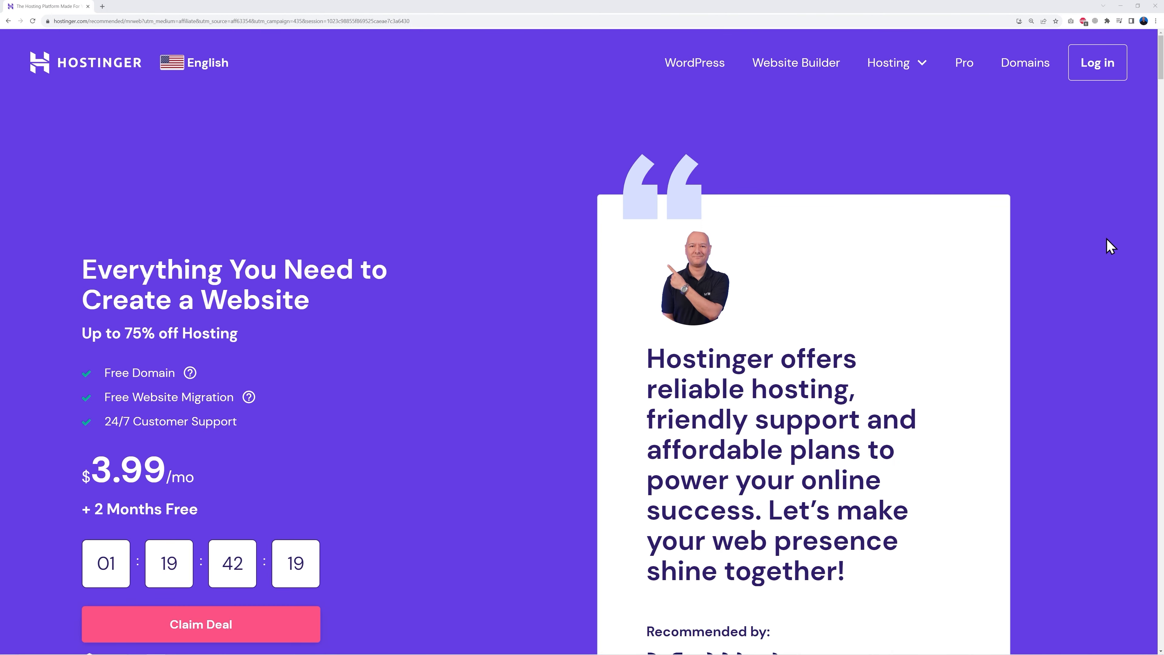
- Sign in to the hosting account and open the free-domain Claim domain search
{"action": "left_click", "coordinate": [1082, 71]}
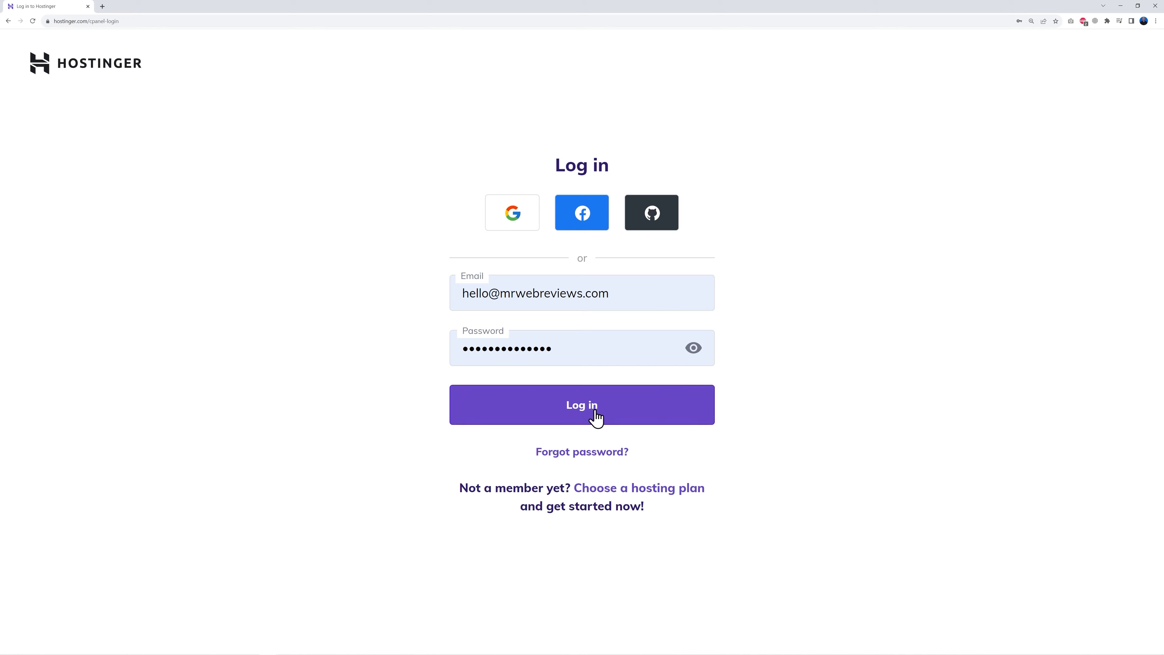
{"action": "left_click", "coordinate": [594, 417]}
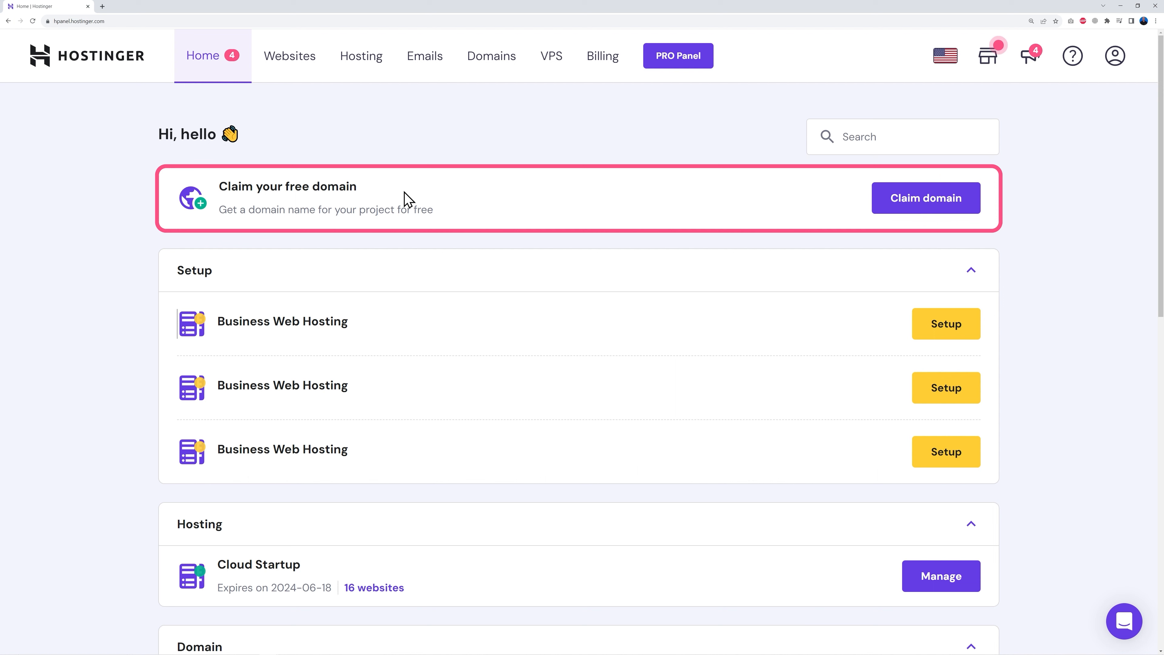
{"action": "left_click", "coordinate": [923, 210]}
{"action": "left_click", "coordinate": [489, 343]}
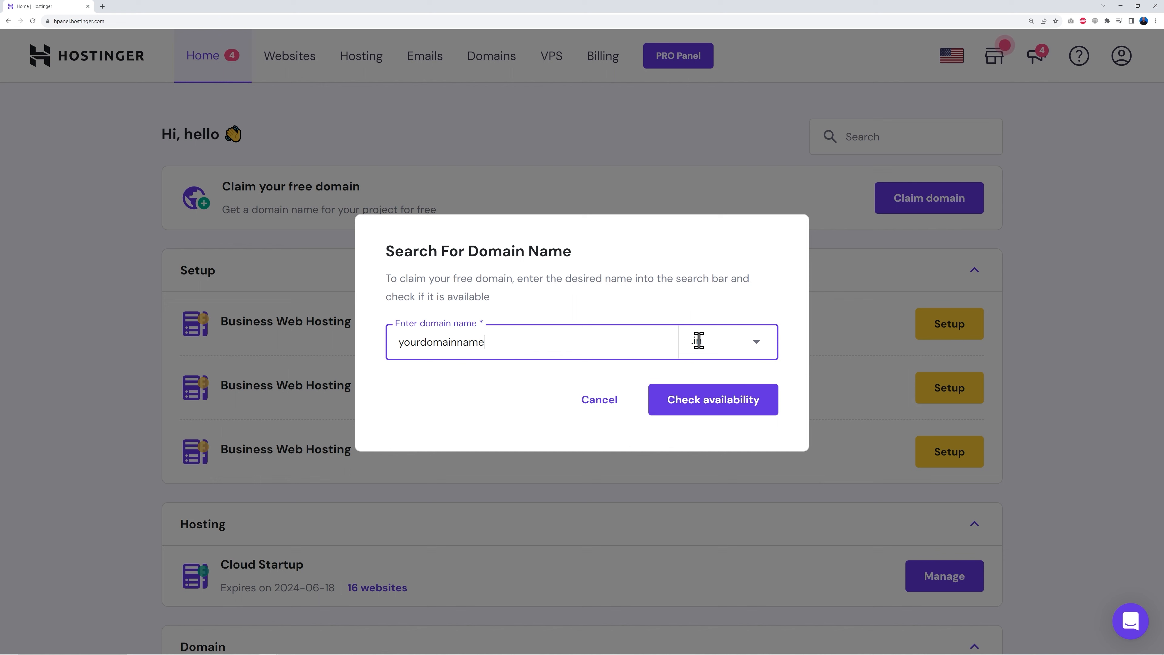
- Check availability of yourdomainname with the .com extension
{"action": "left_click", "coordinate": [697, 341]}
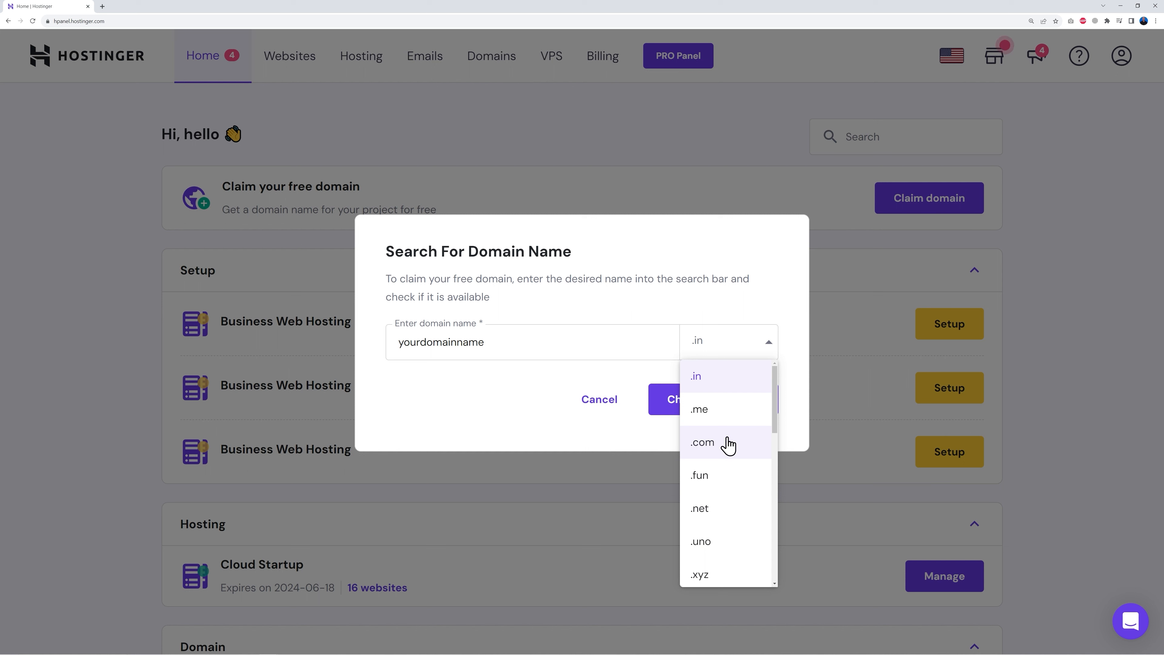
{"action": "scroll", "coordinate": [735, 500], "scroll_direction": "down", "scroll_amount": 3}
{"action": "scroll", "coordinate": [735, 500], "scroll_direction": "down", "scroll_amount": 7}
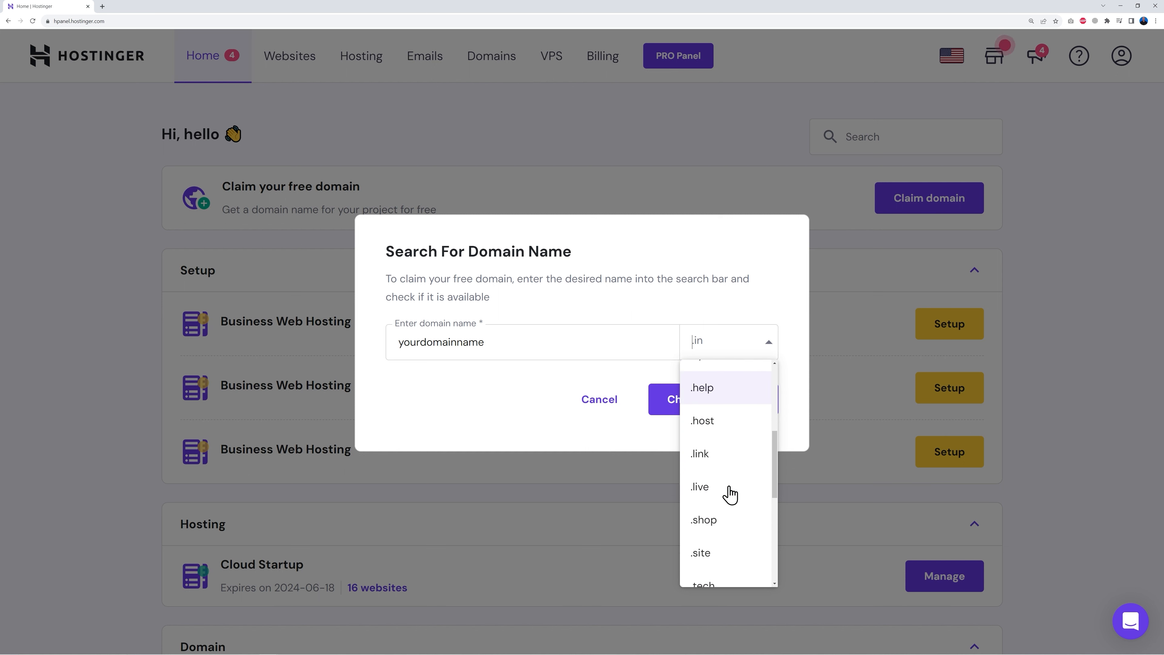
{"action": "scroll", "coordinate": [733, 513], "scroll_direction": "down", "scroll_amount": 1}
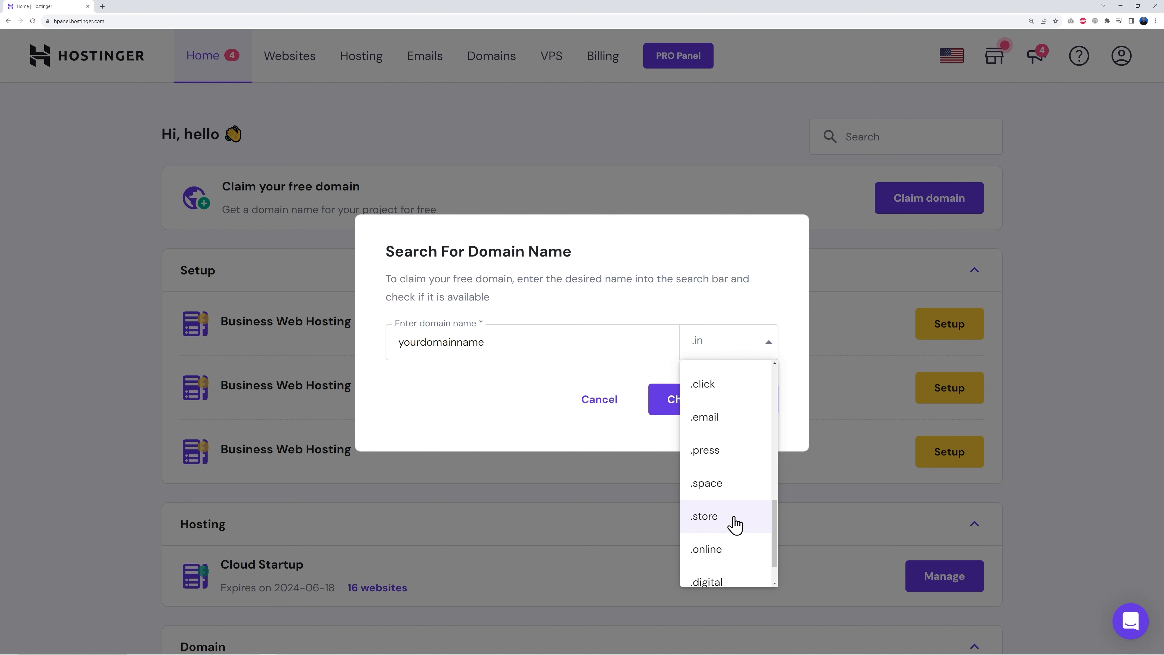
{"action": "scroll", "coordinate": [735, 523], "scroll_direction": "down", "scroll_amount": 1}
{"action": "scroll", "coordinate": [735, 522], "scroll_direction": "up", "scroll_amount": 12}
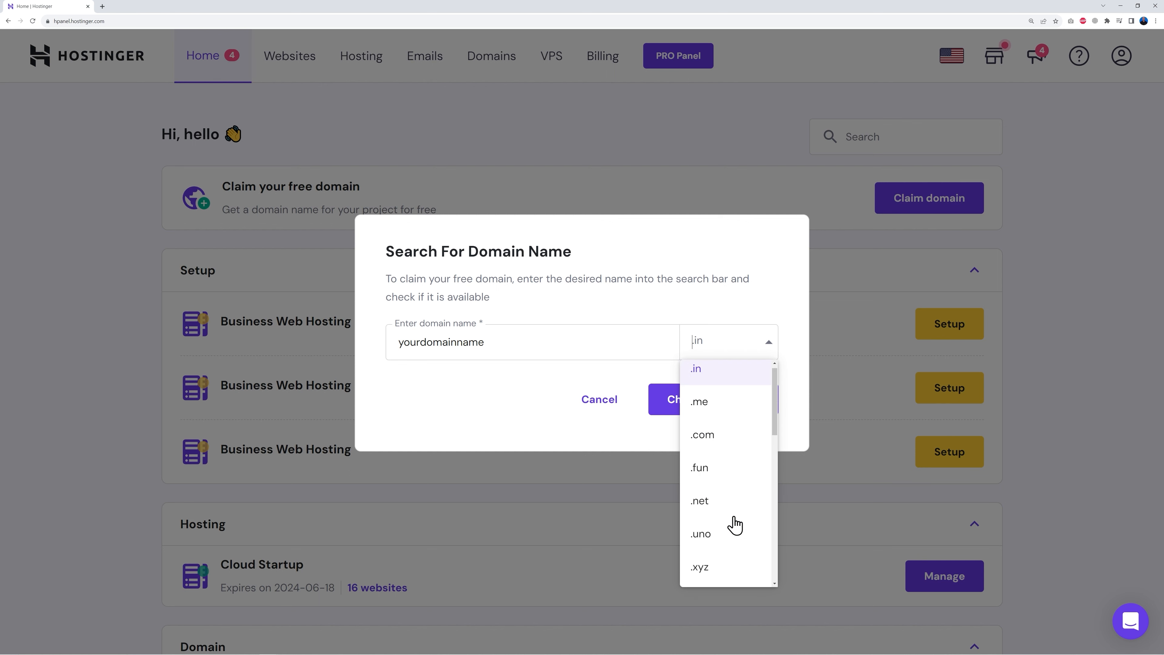
{"action": "left_click", "coordinate": [724, 452]}
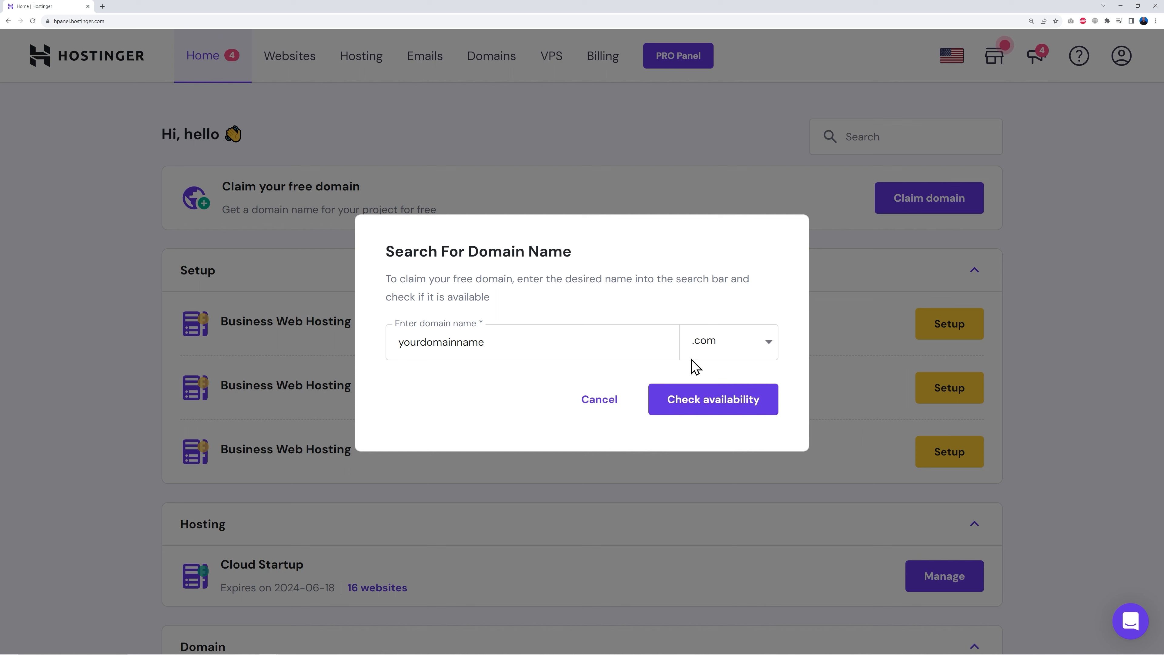
{"action": "left_click", "coordinate": [716, 415]}
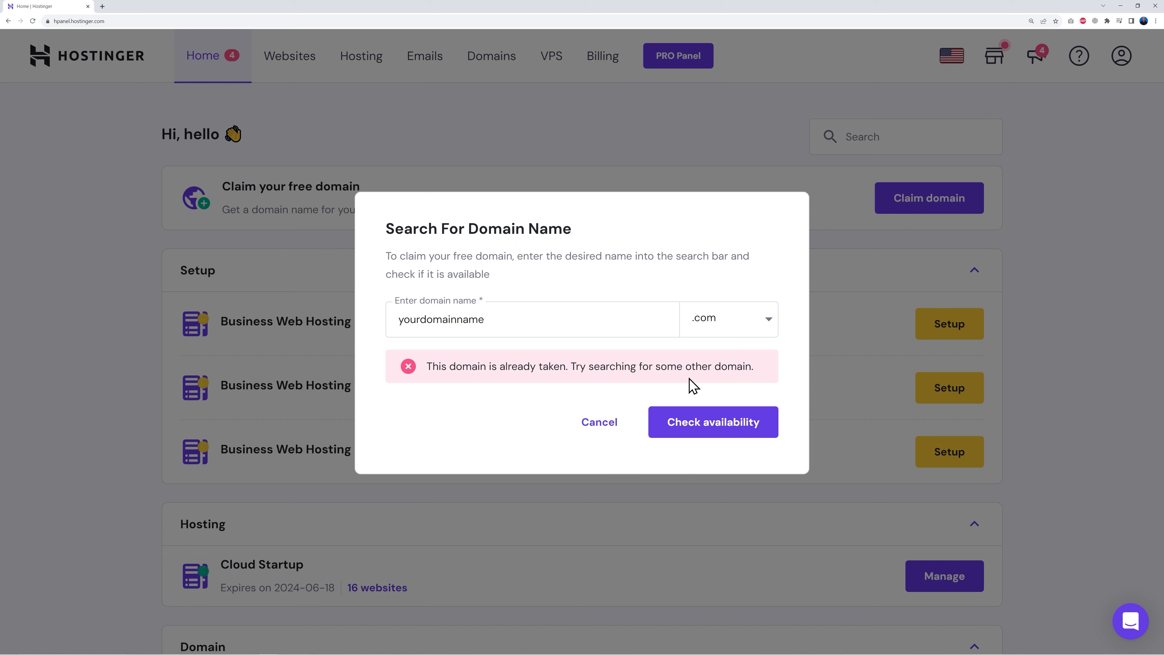
- Replace the taken name with learnwithmrweb and check learnwithmrweb.com availability
{"action": "left_click_drag", "start_coordinate": [399, 320], "coordinate": [536, 321]}
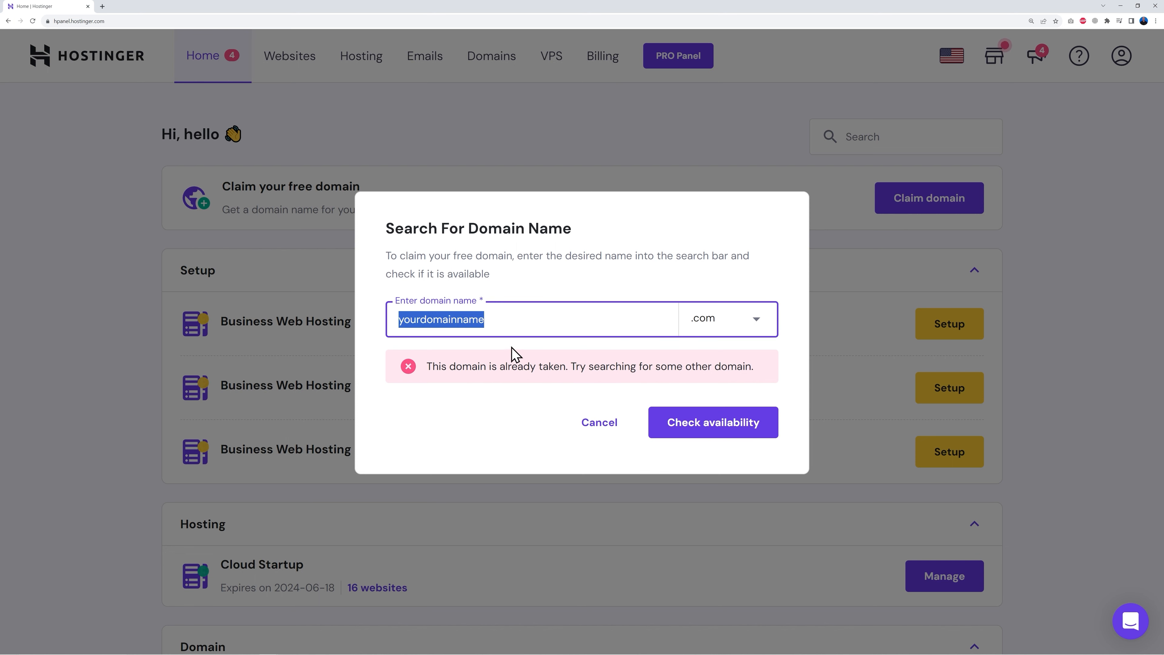
{"action": "type", "text": "learnwithmrweb"}
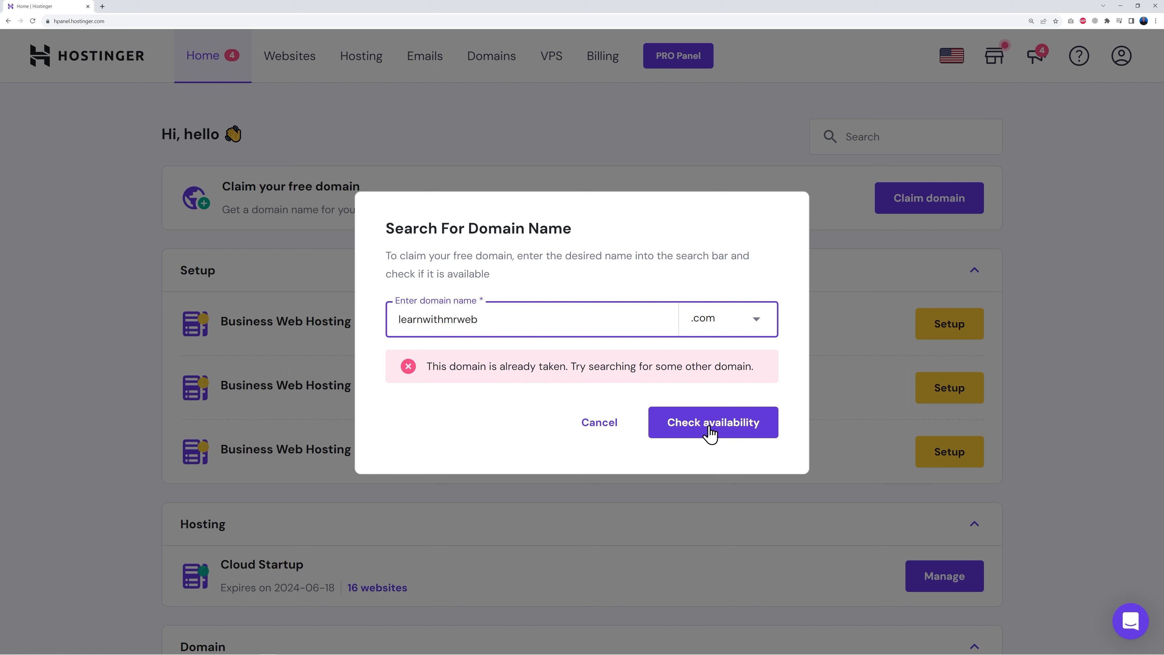
{"action": "left_click", "coordinate": [708, 431]}
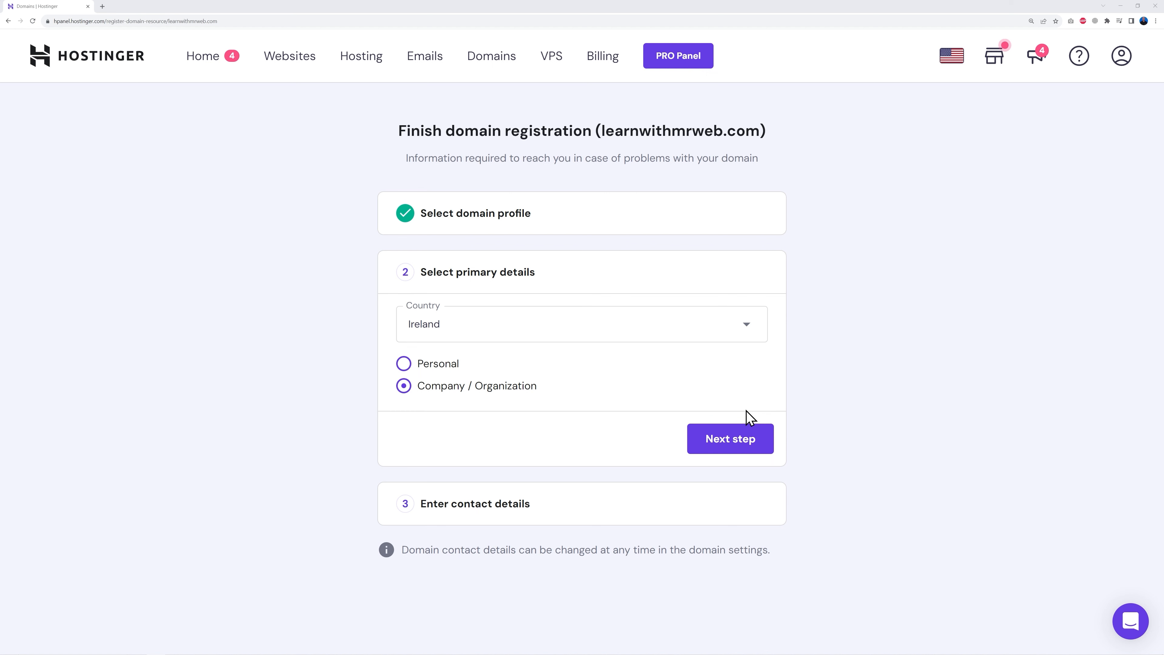
- Finish registering learnwithmrweb.com, refresh its verification status and return to the Home dashboard
{"action": "left_click", "coordinate": [746, 441]}
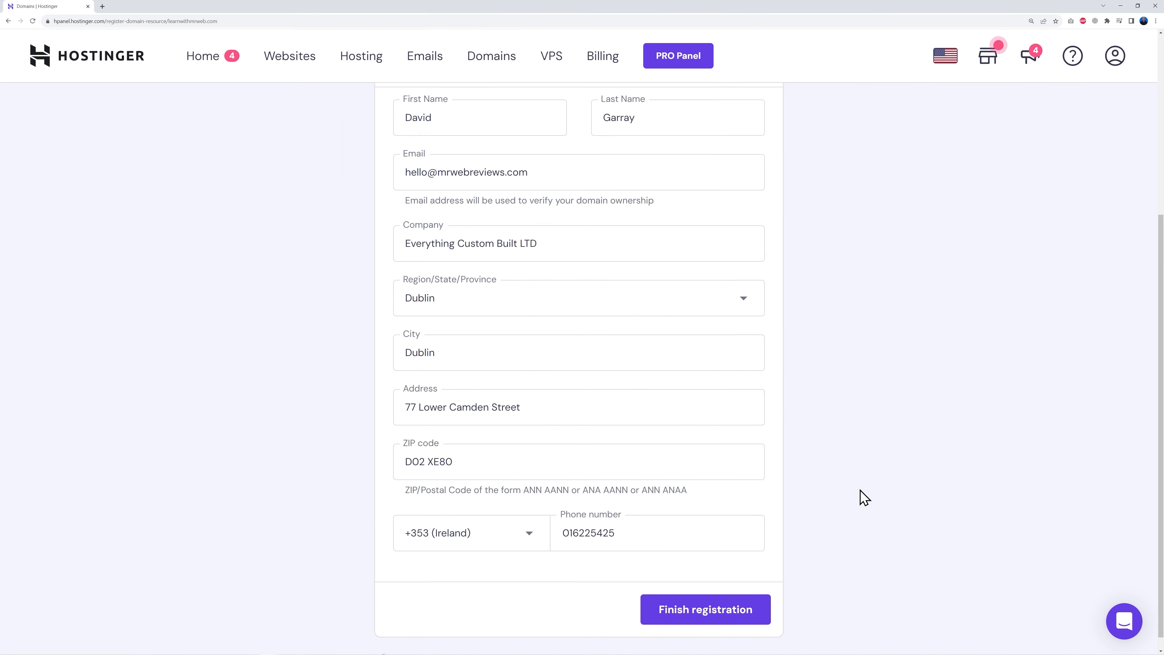
{"action": "left_click", "coordinate": [704, 616]}
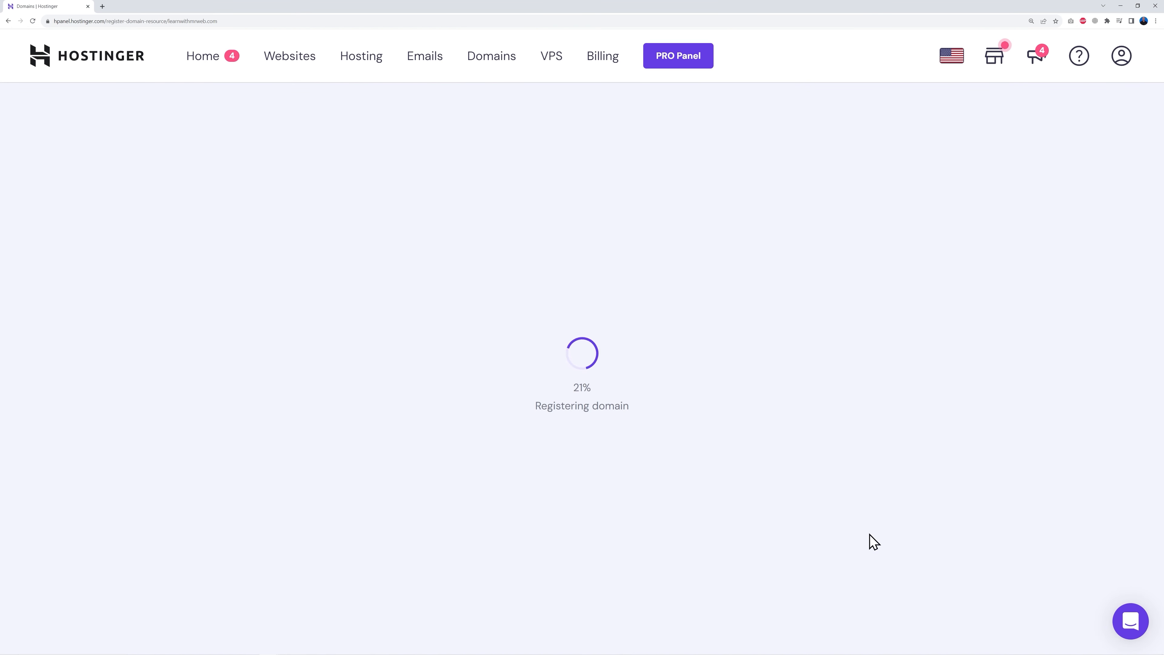
{"action": "left_click", "coordinate": [582, 450]}
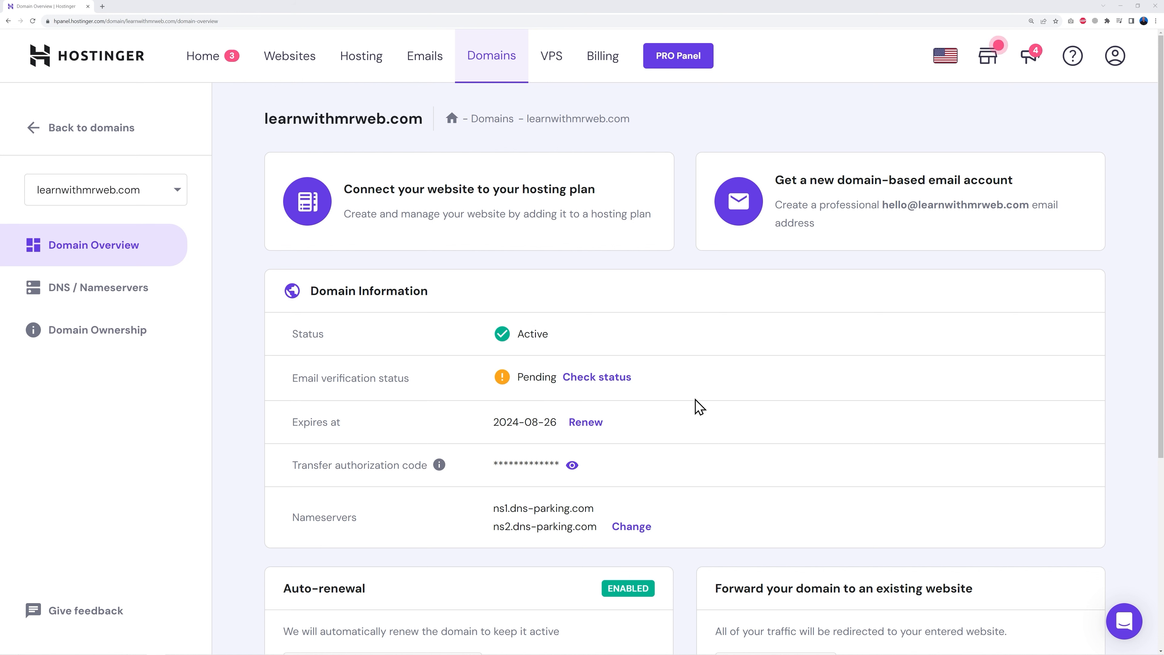
{"action": "left_click", "coordinate": [32, 21]}
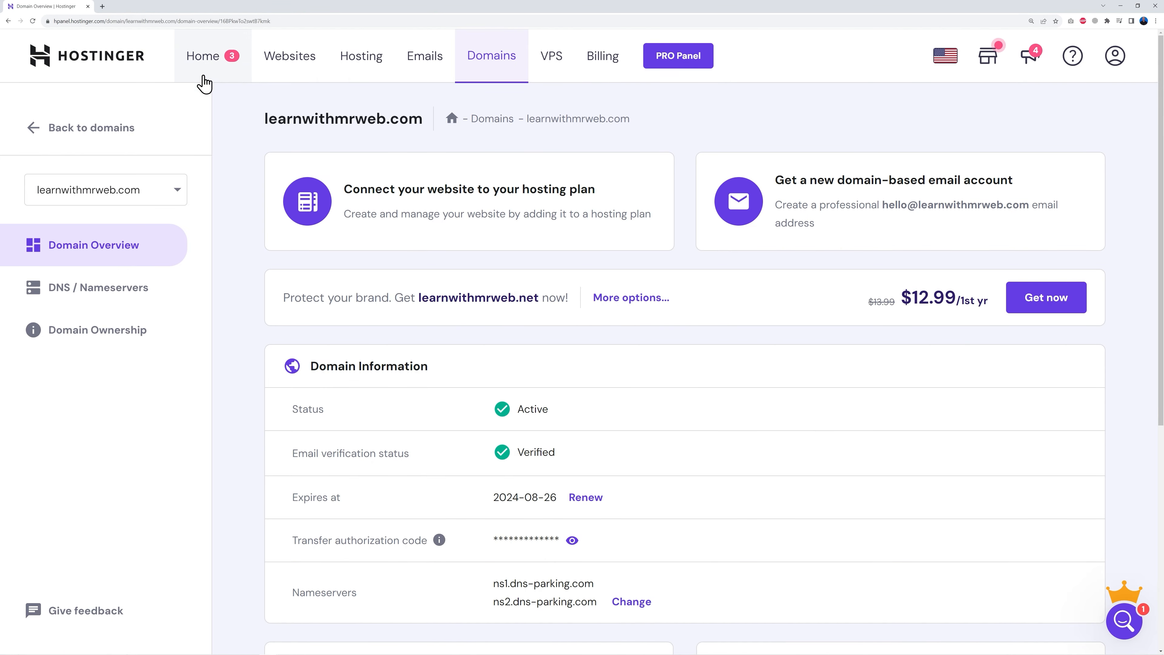
{"action": "left_click", "coordinate": [216, 71]}
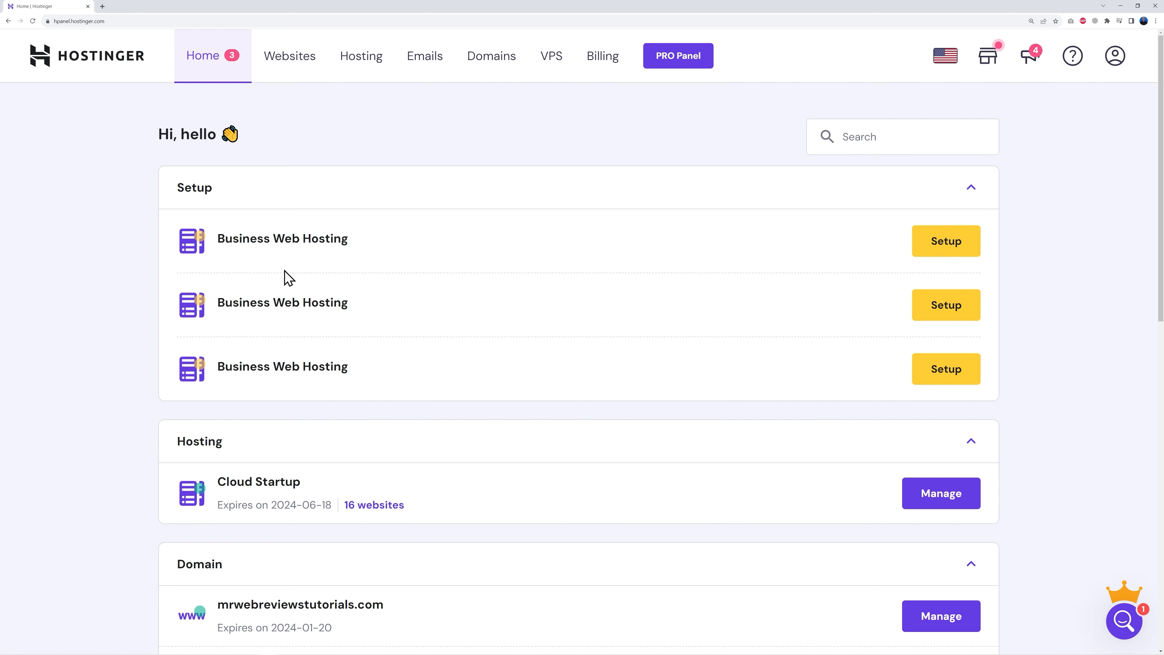
- Start Business hosting setup, skipping personalization, creating a new website from scratch
{"action": "left_click", "coordinate": [946, 246]}
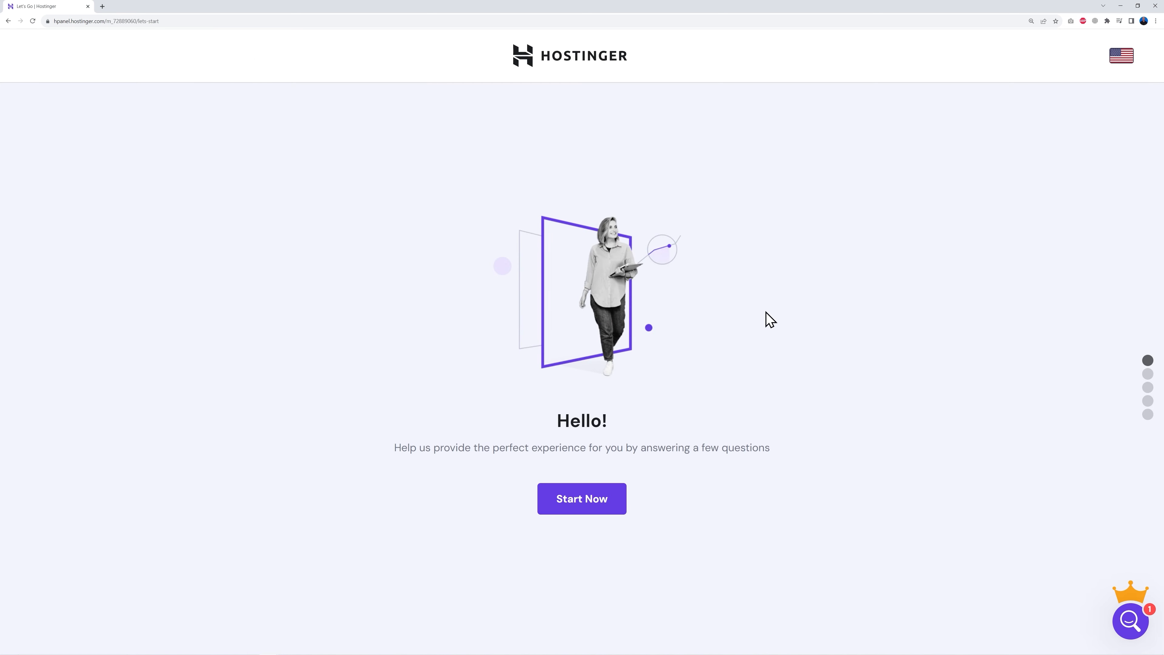
{"action": "left_click", "coordinate": [603, 507]}
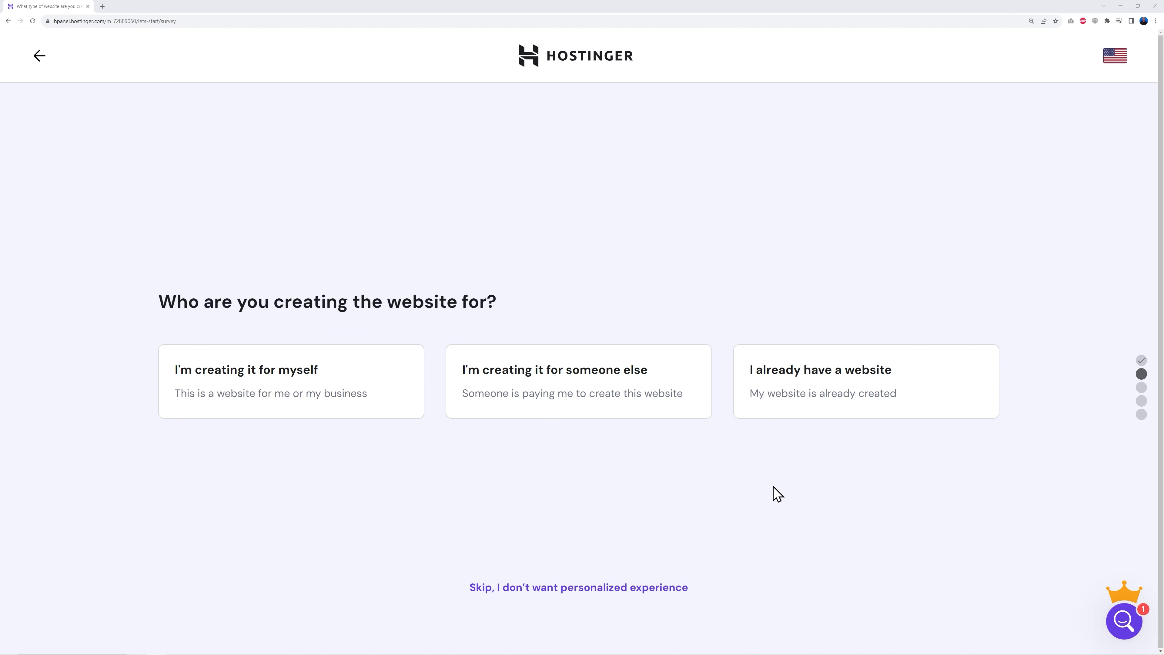
{"action": "left_click", "coordinate": [564, 591]}
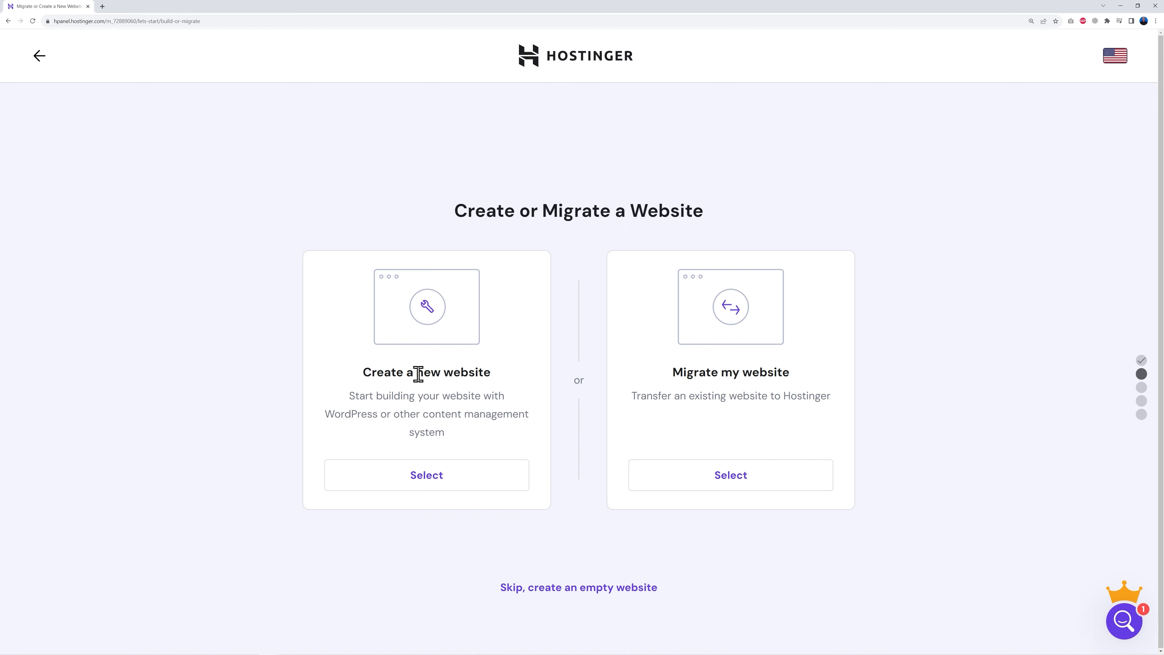
{"action": "left_click", "coordinate": [431, 478]}
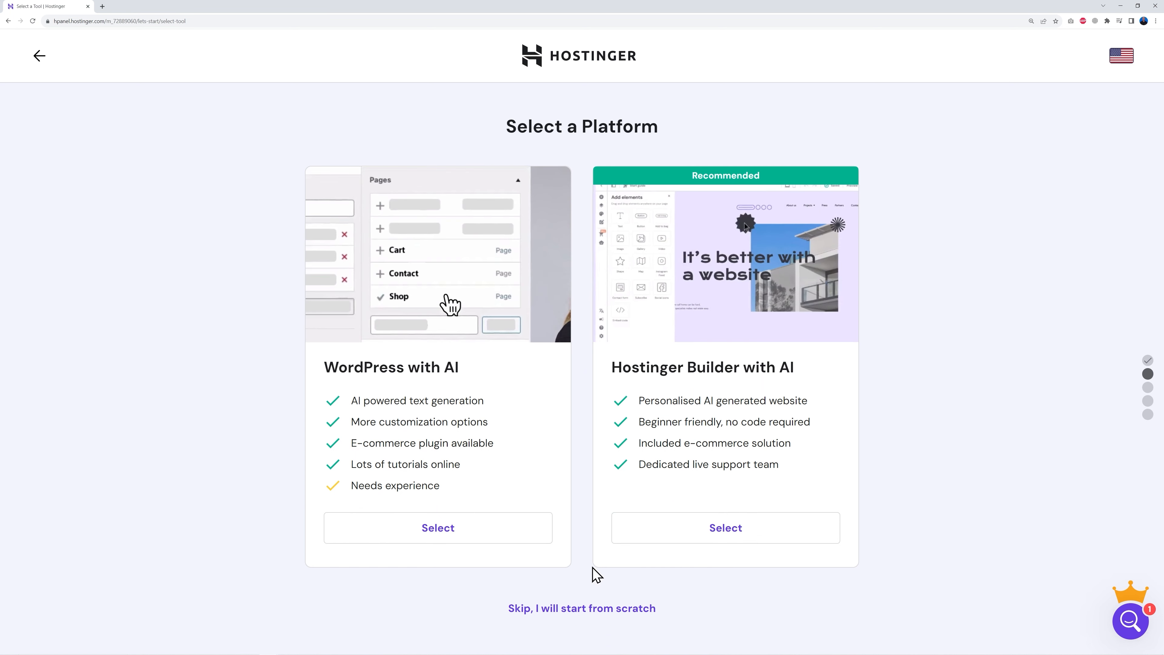
{"action": "left_click", "coordinate": [581, 609]}
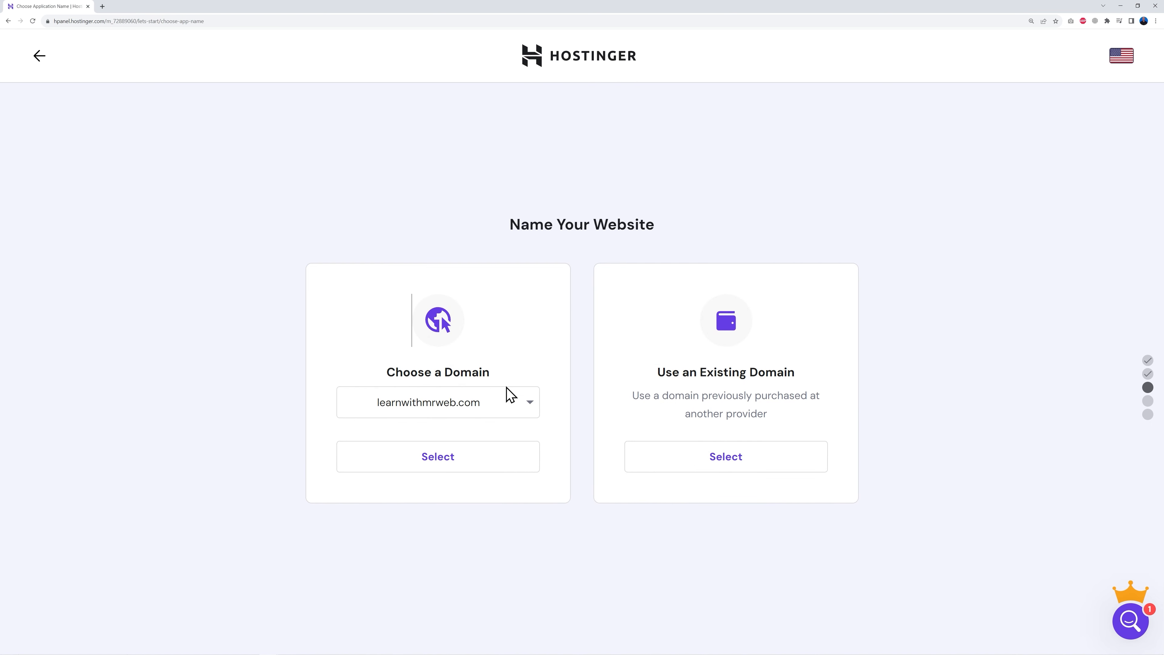
- Choose learnwithmrweb.com as the website's domain
{"action": "left_click", "coordinate": [502, 405]}
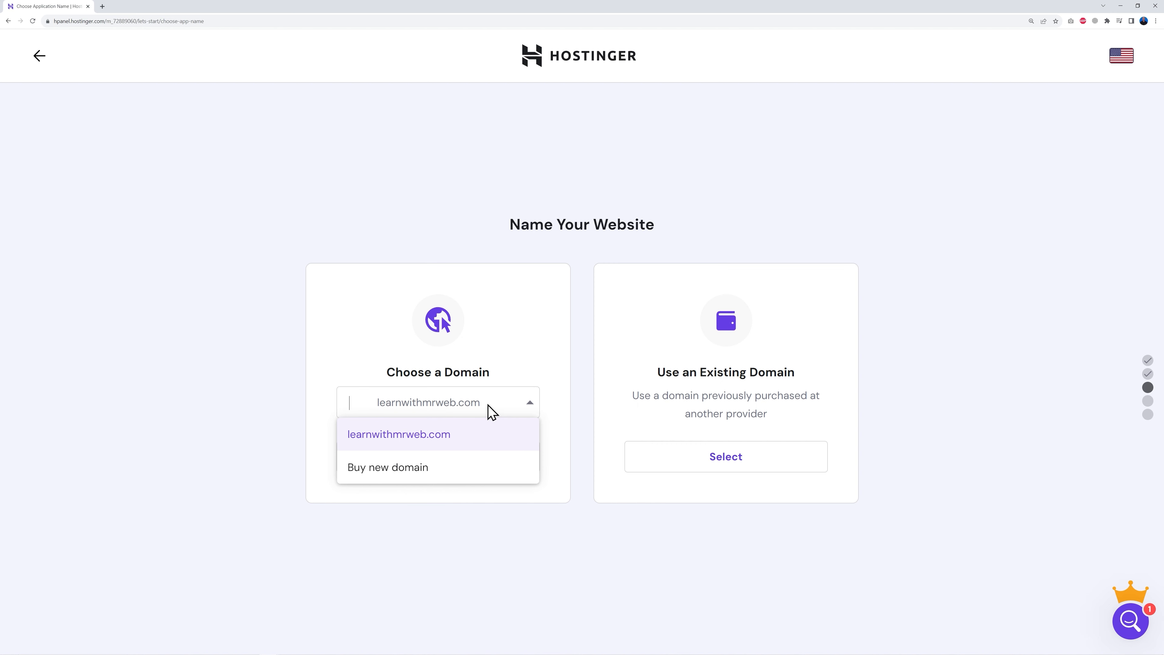
{"action": "left_click", "coordinate": [446, 436]}
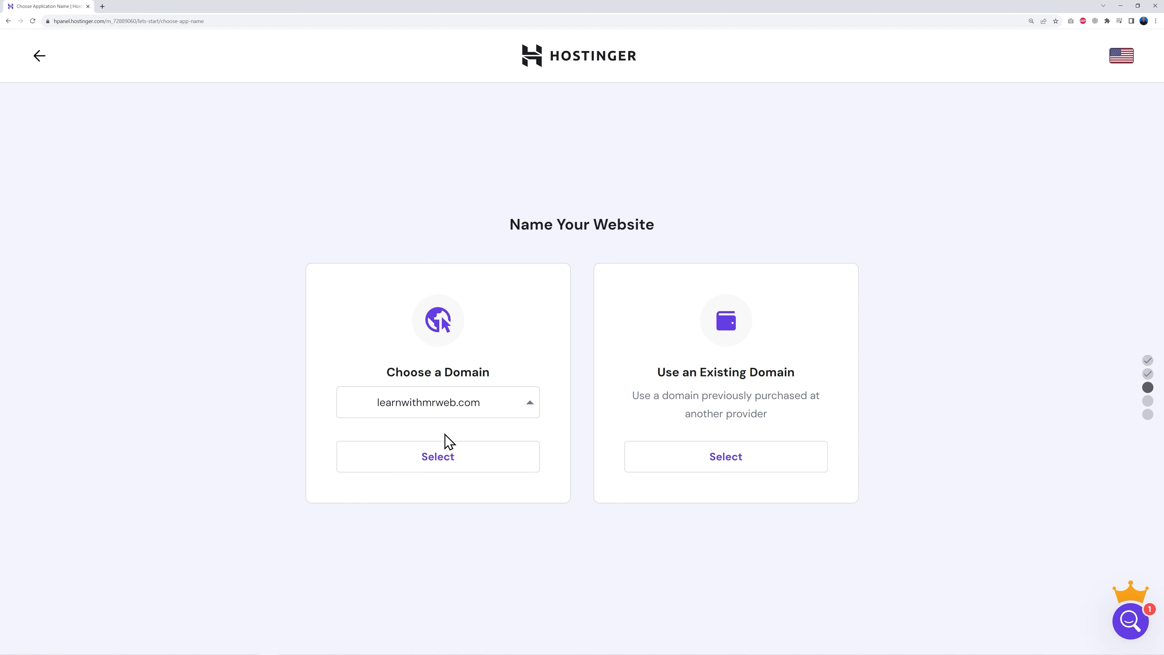
{"action": "left_click", "coordinate": [444, 467]}
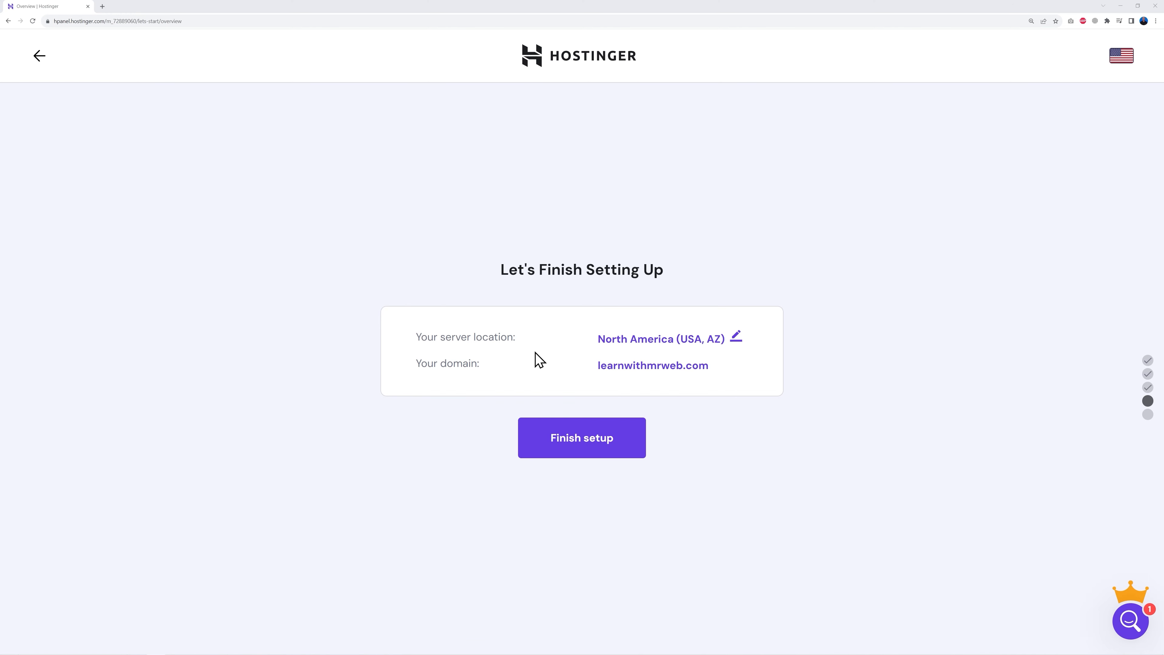
- Change the server location to Europe (United Kingdom) and finish the website setup
{"action": "left_click", "coordinate": [736, 337]}
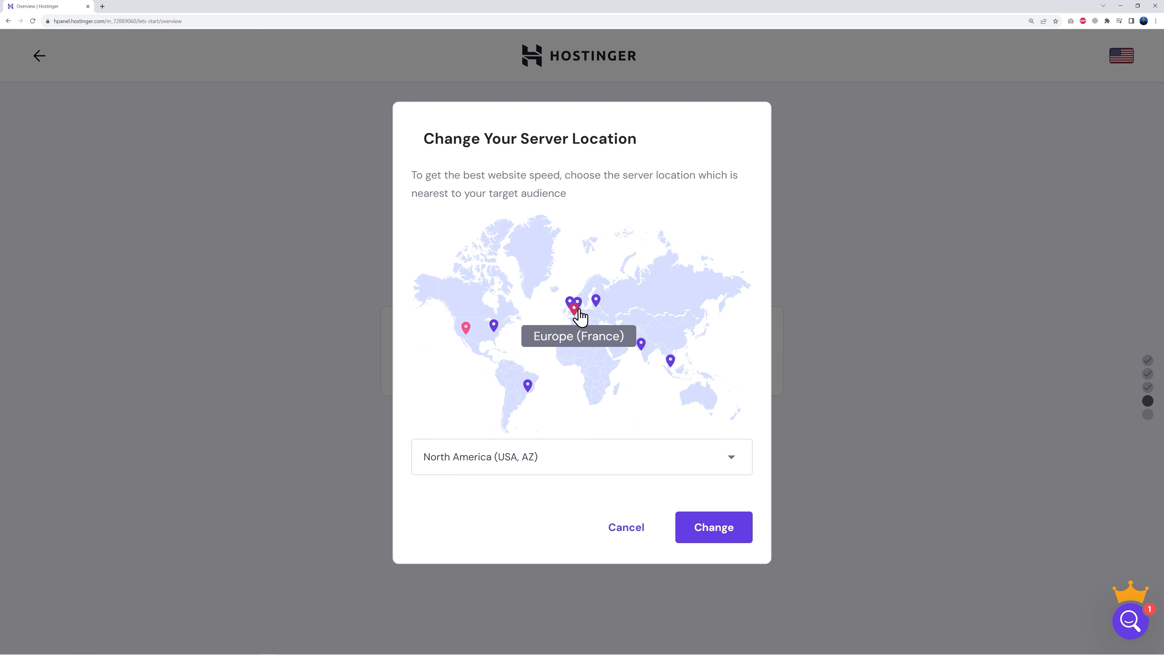
{"action": "left_click", "coordinate": [730, 459]}
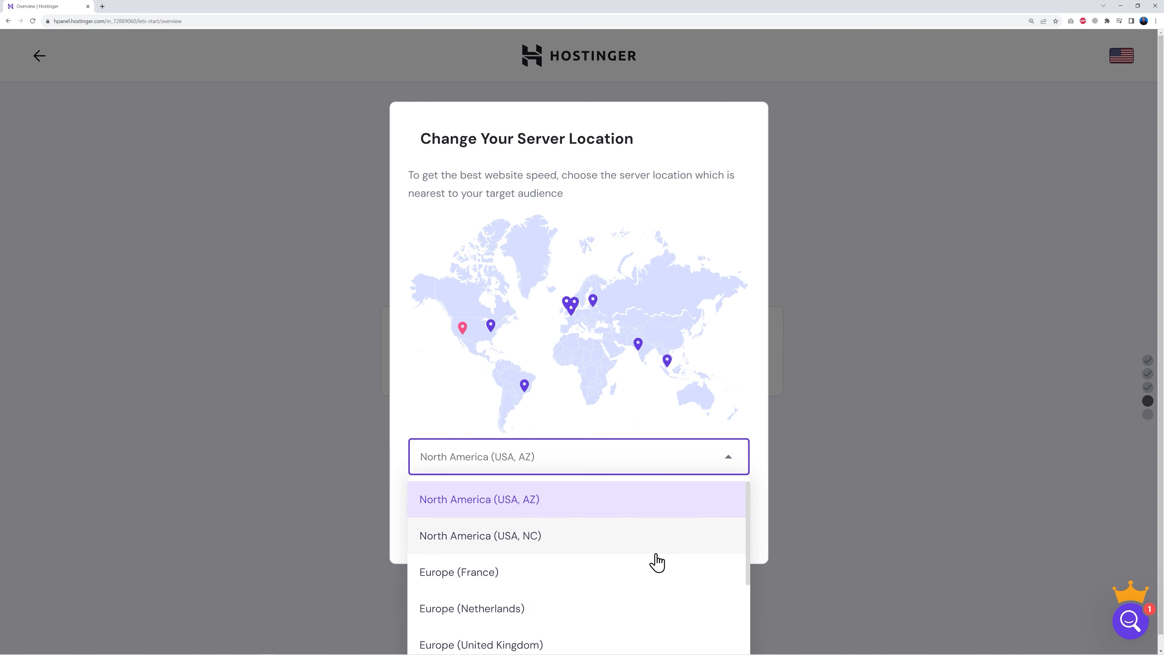
{"action": "scroll", "coordinate": [657, 562], "scroll_direction": "down", "scroll_amount": 2}
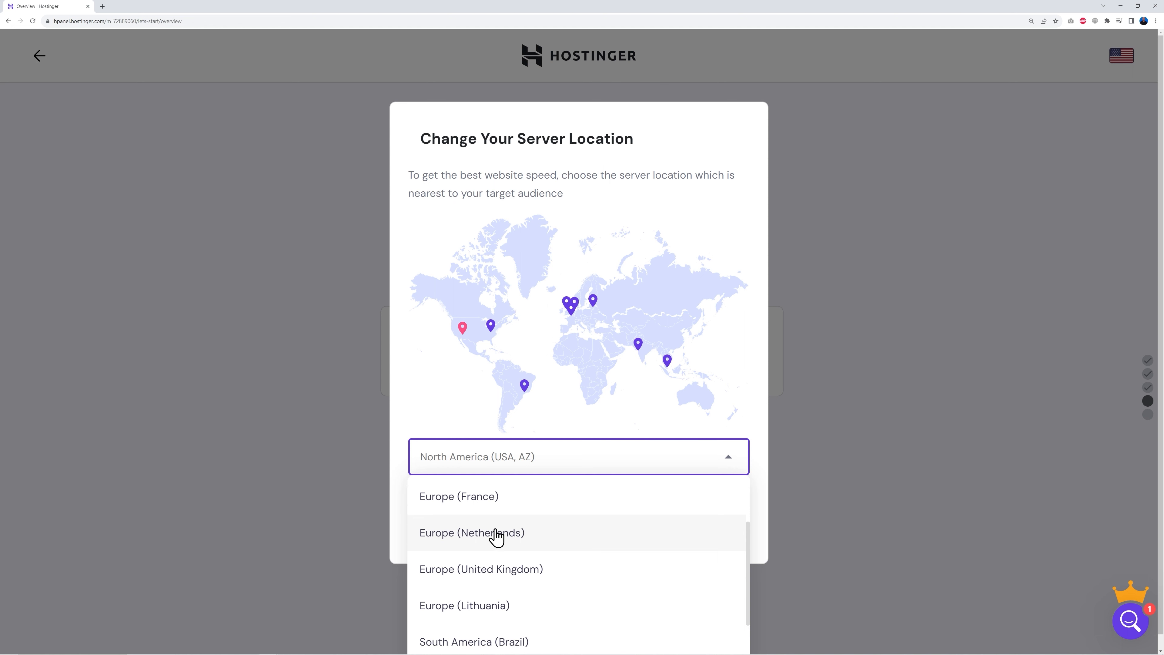
{"action": "left_click", "coordinate": [513, 573]}
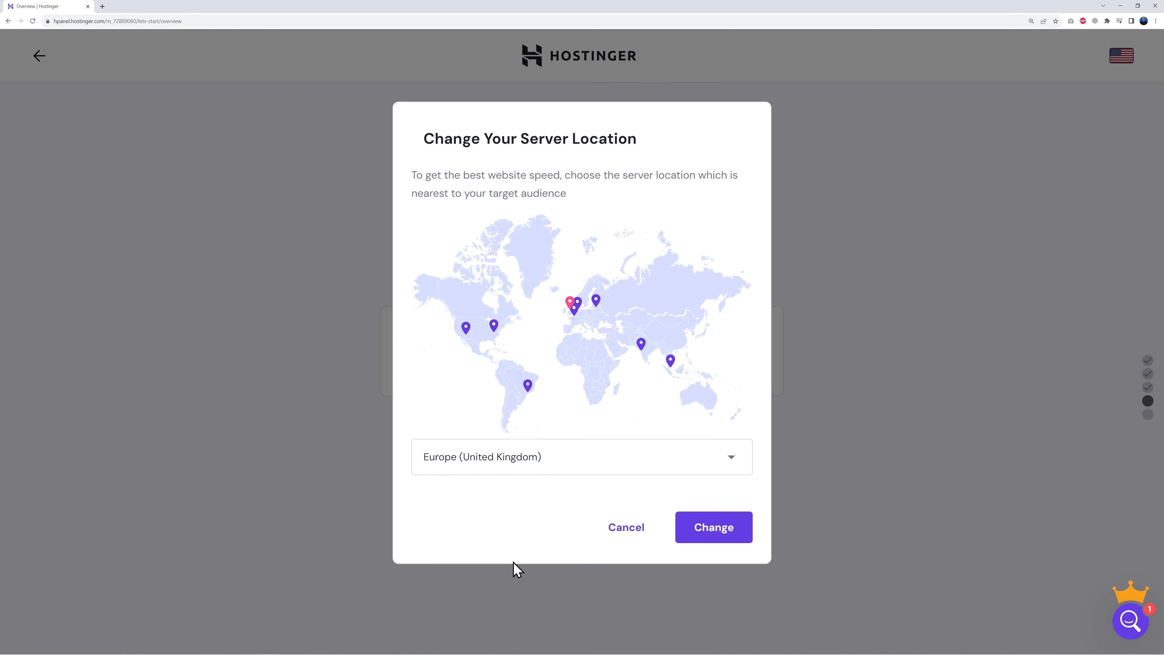
{"action": "left_click", "coordinate": [713, 534]}
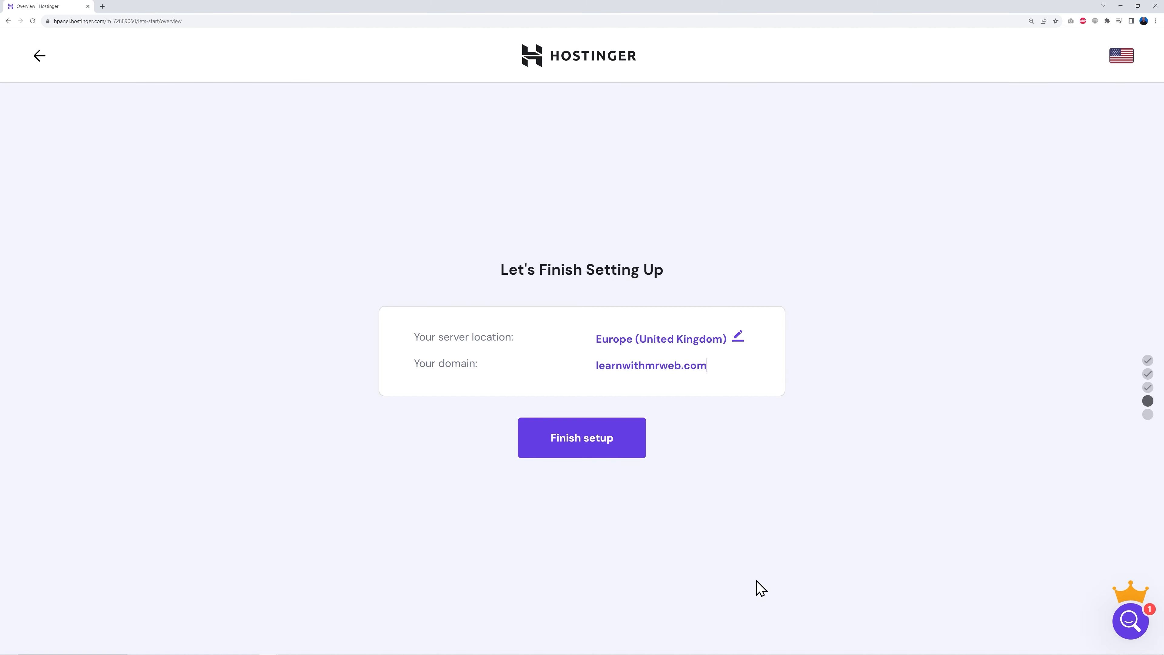
{"action": "left_click", "coordinate": [581, 445]}
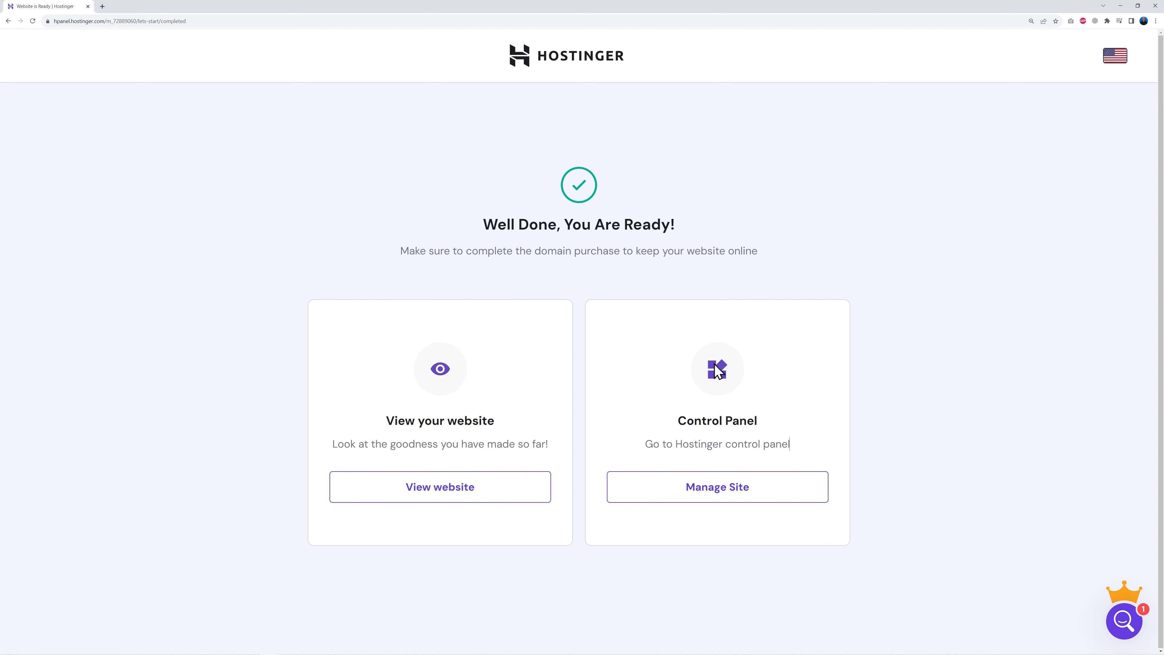
- Open the Auto Installer for learnwithmrweb.com from Manage Site and view the WordPress, WooCommerce and Joomla options
{"action": "left_click", "coordinate": [725, 499]}
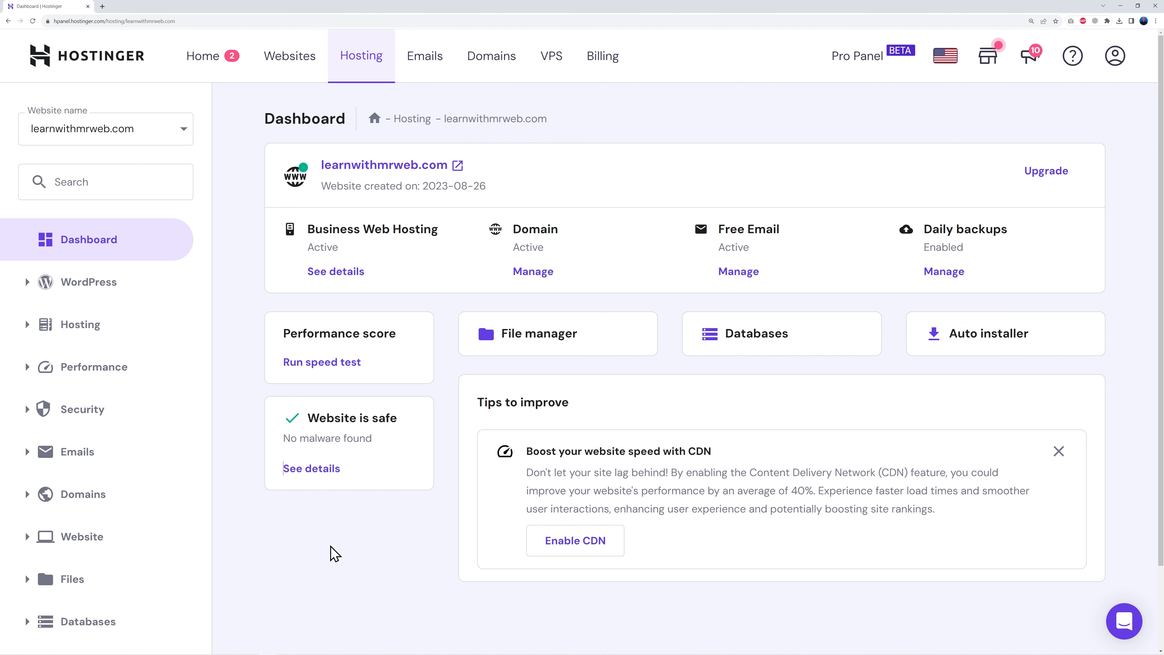
{"action": "left_click", "coordinate": [72, 538]}
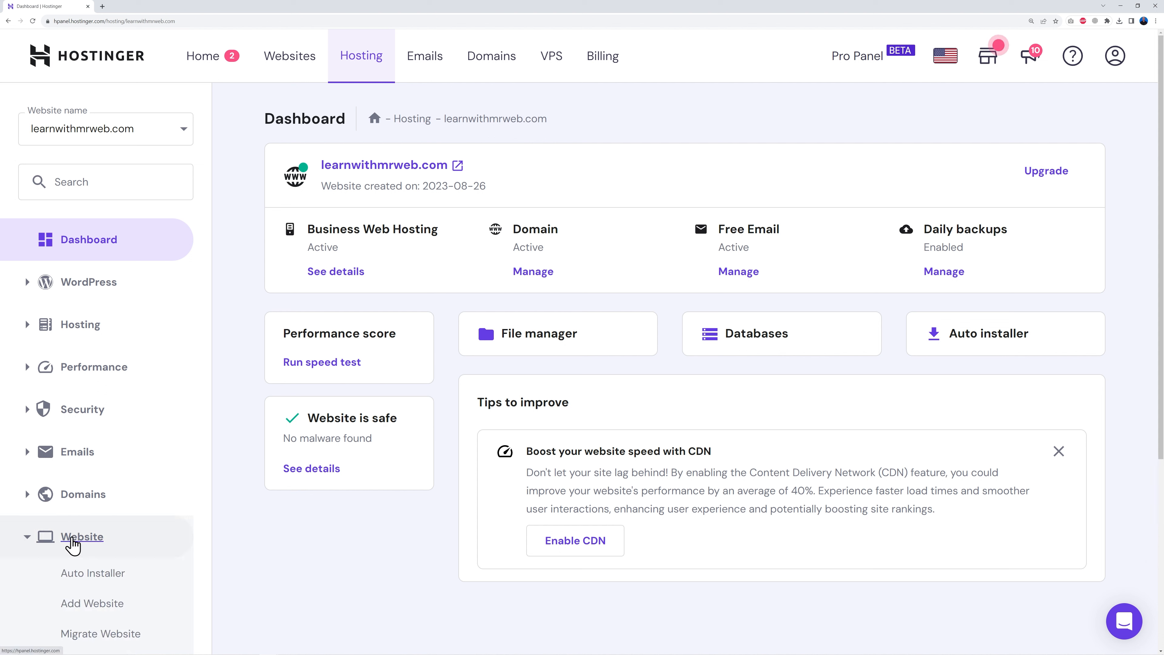
{"action": "left_click", "coordinate": [115, 582]}
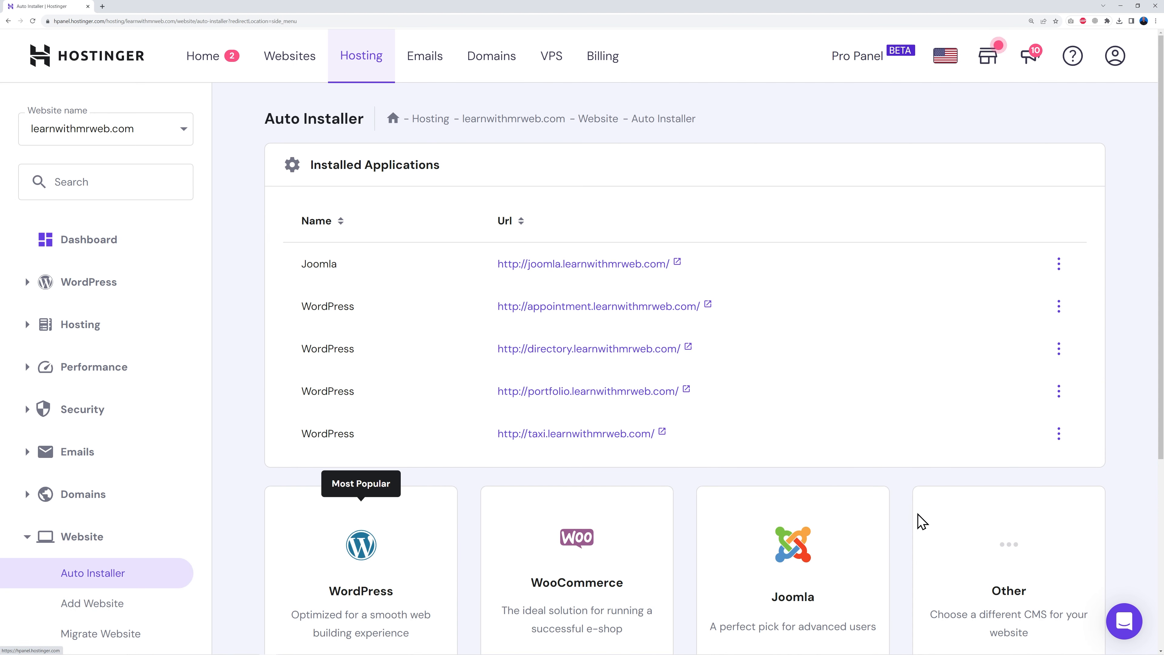
{"action": "scroll", "coordinate": [926, 505], "scroll_direction": "down", "scroll_amount": 5}
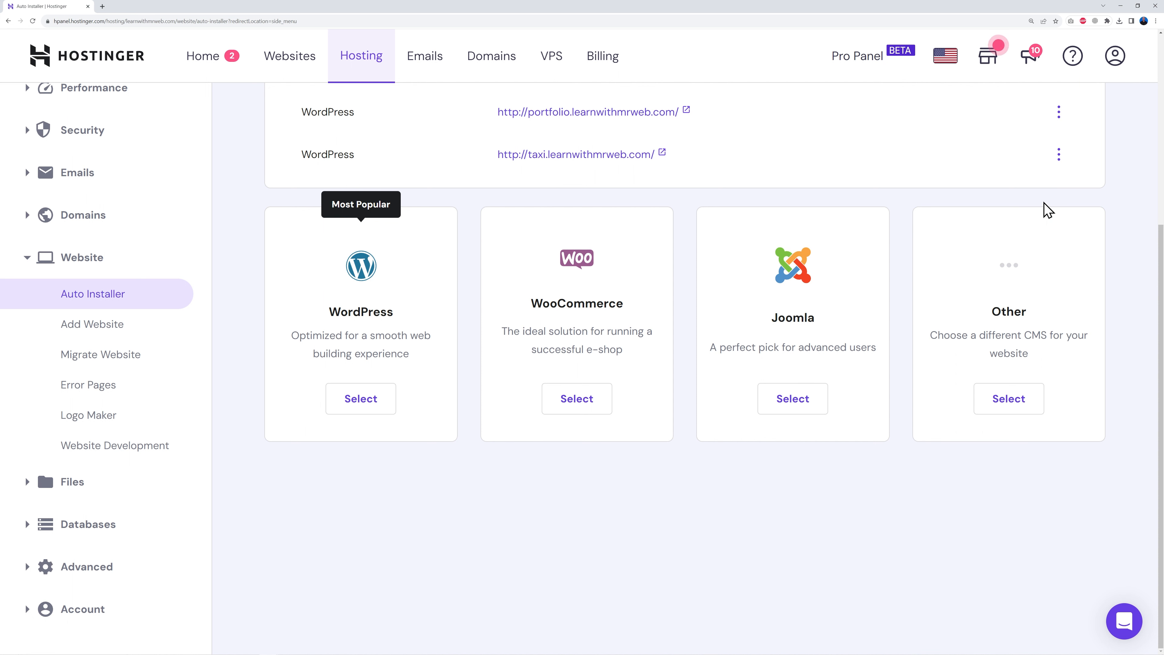
- Search the application list for 'dol', pick Dolibarr, and open its installer for learnwithmrweb.com
{"action": "left_click", "coordinate": [1013, 403]}
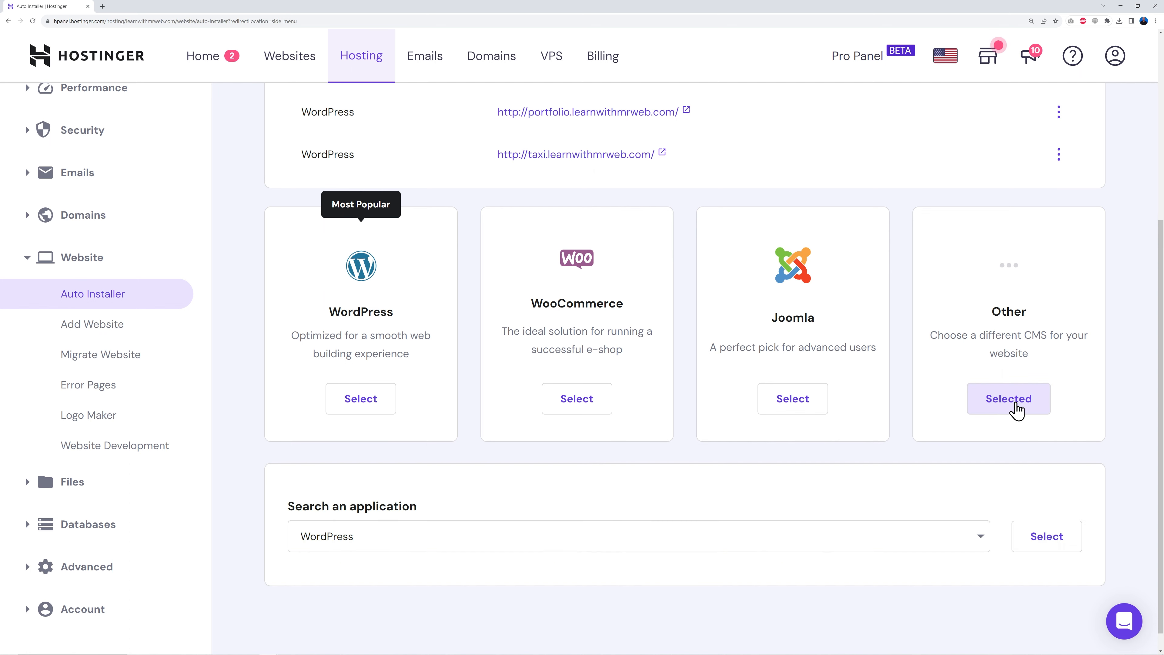
{"action": "scroll", "coordinate": [576, 469], "scroll_direction": "down", "scroll_amount": 1}
{"action": "left_click", "coordinate": [976, 525]}
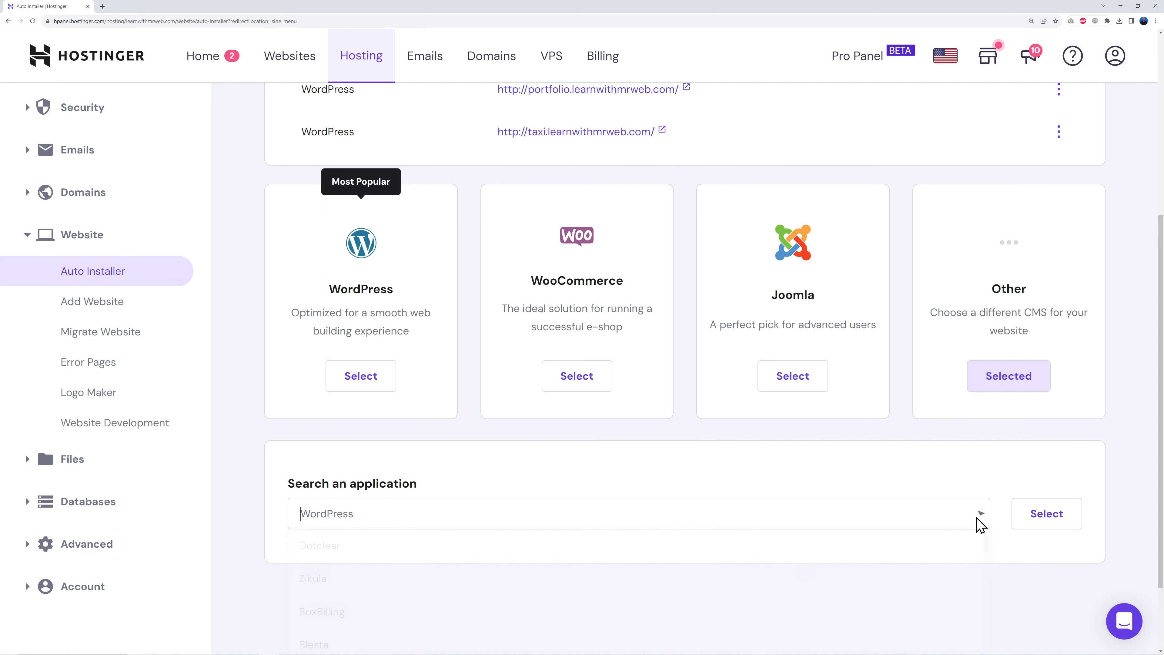
{"action": "left_click", "coordinate": [505, 417]}
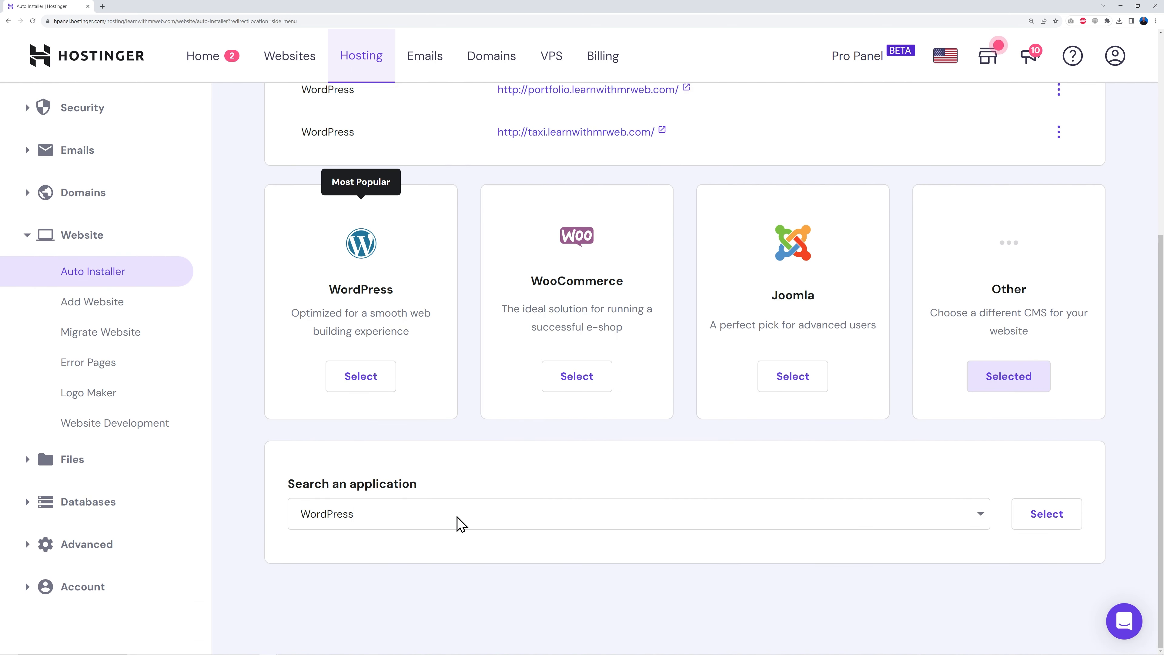
{"action": "left_click", "coordinate": [460, 523]}
{"action": "type", "text": "doli"}
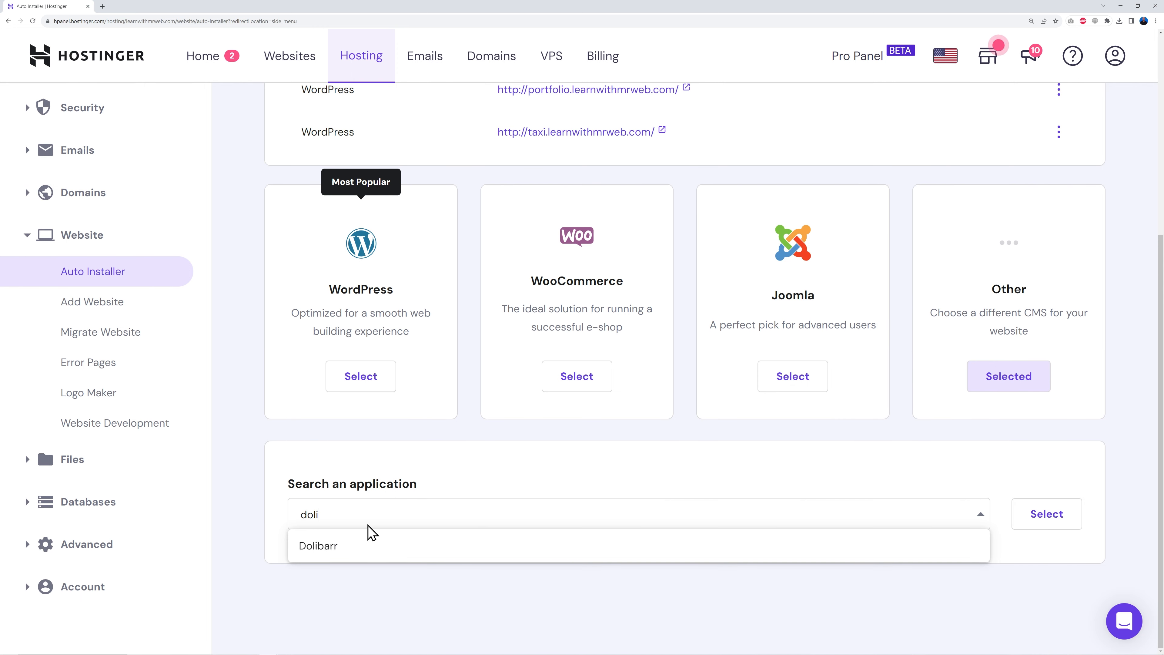
{"action": "left_click", "coordinate": [322, 555]}
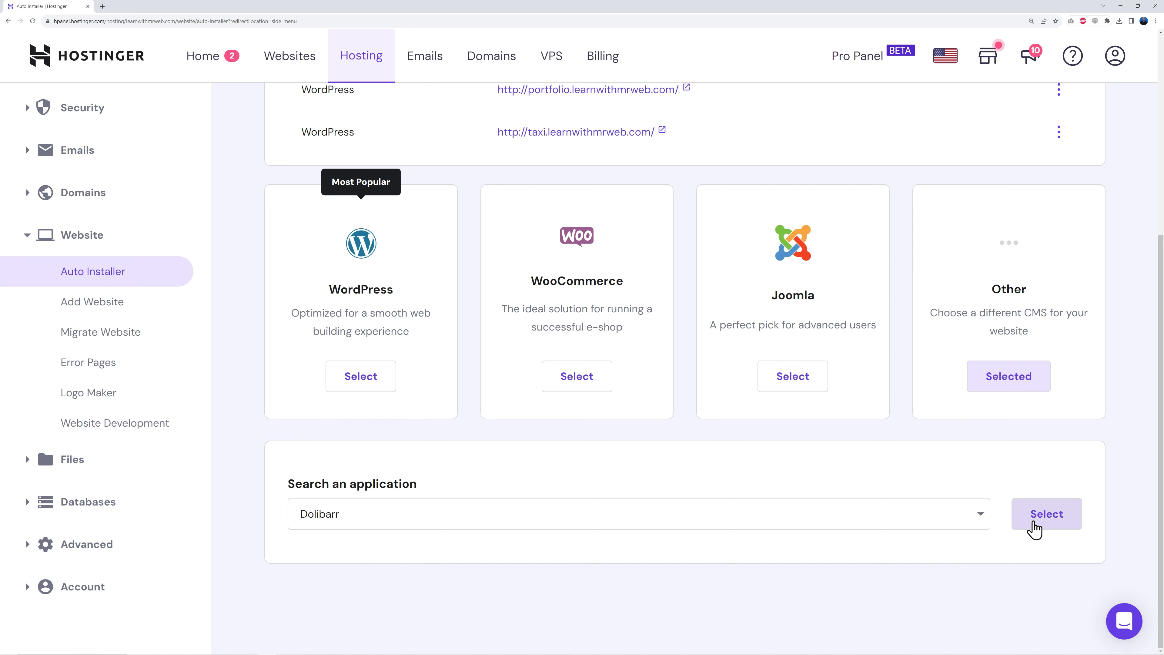
{"action": "left_click", "coordinate": [1041, 517]}
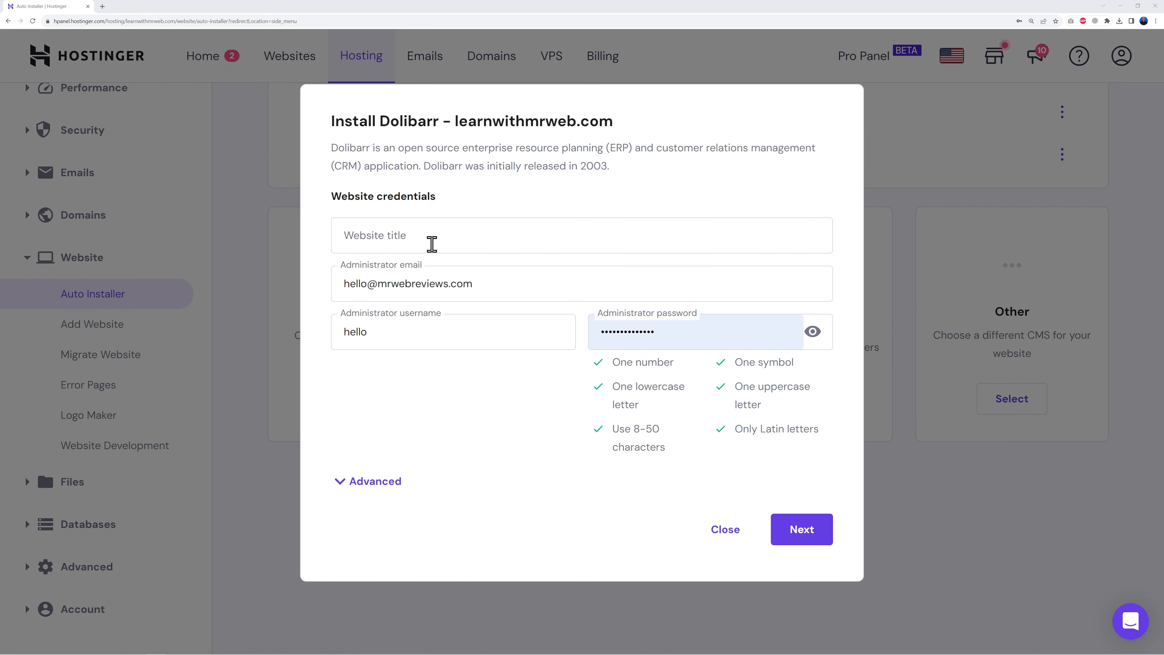
{"action": "left_click", "coordinate": [433, 245]}
- Title the website 'Site Name' and keep learnwithmrweb.com as the advanced installation domain
{"action": "type", "text": "Site Name"}
{"action": "left_click", "coordinate": [463, 394]}
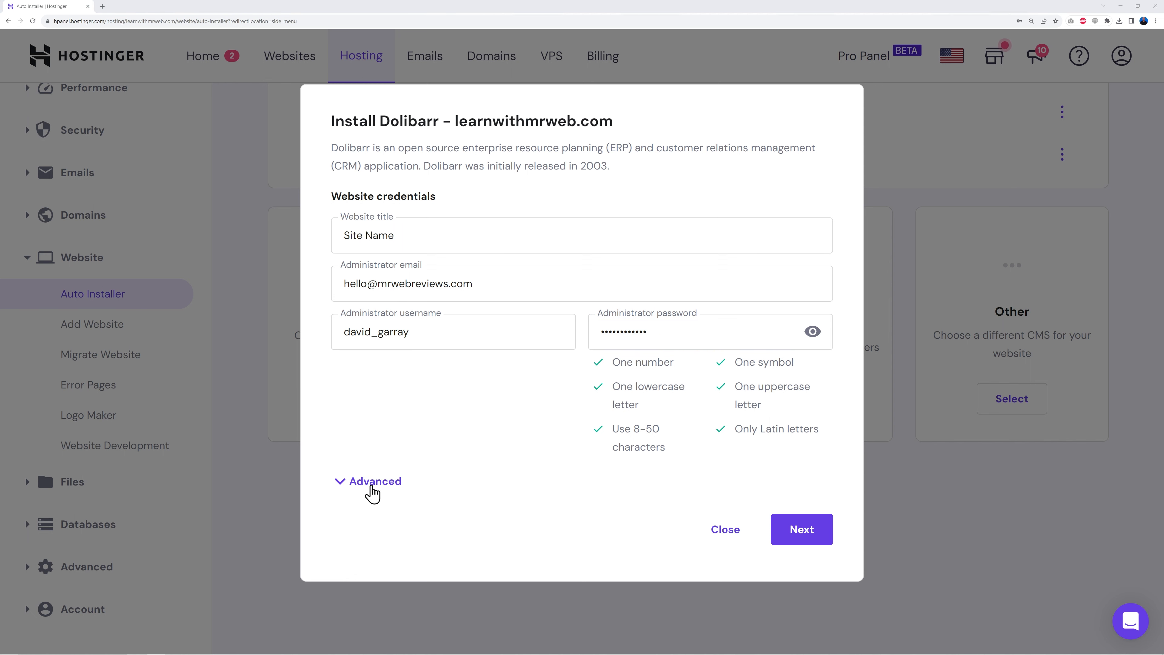
{"action": "left_click", "coordinate": [372, 482]}
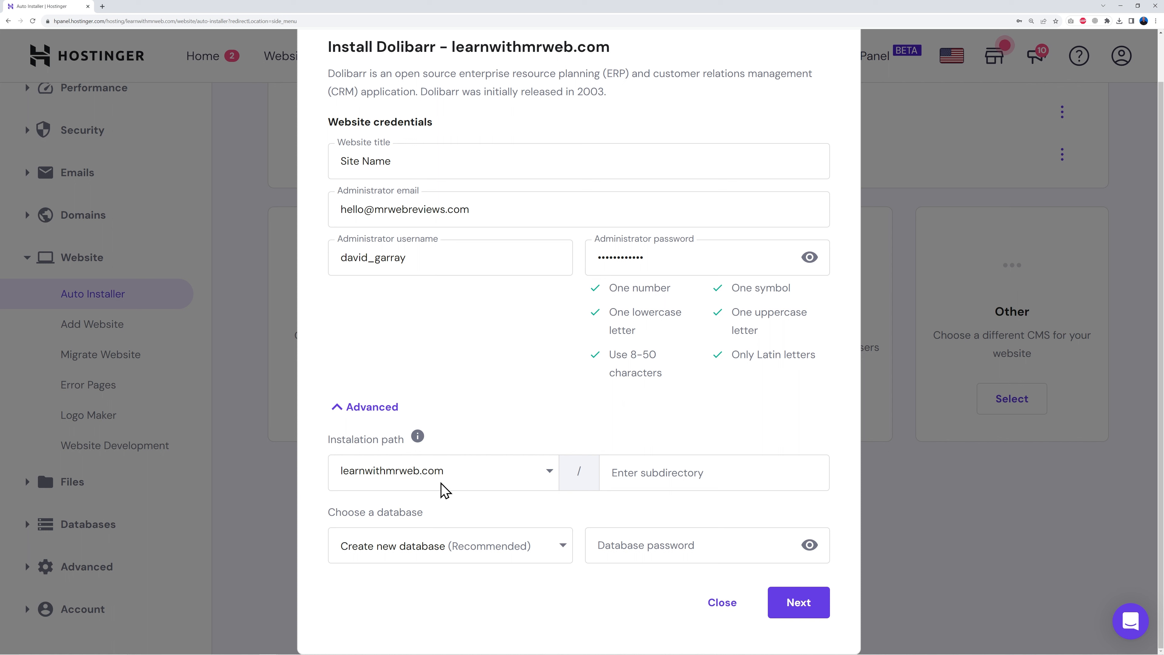
{"action": "left_click", "coordinate": [547, 481]}
{"action": "left_click", "coordinate": [548, 477]}
- Keep version 18.0.1, choose always update to latest version, and start the installation
{"action": "left_click", "coordinate": [793, 605]}
{"action": "left_click", "coordinate": [556, 289]}
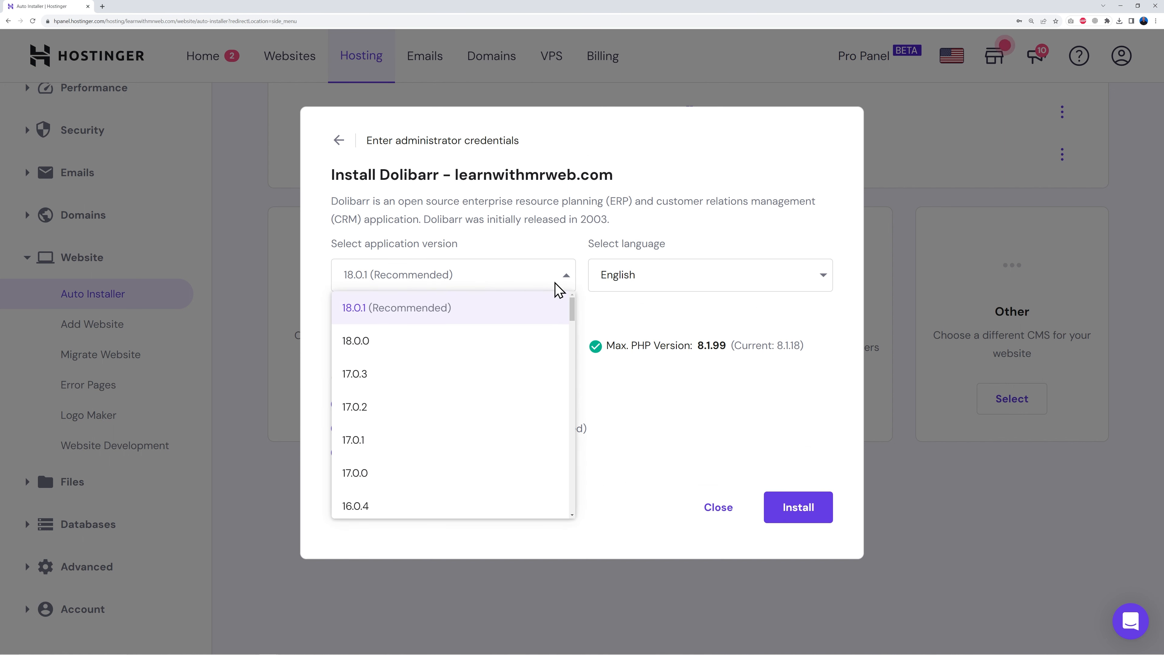
{"action": "left_click", "coordinate": [491, 314]}
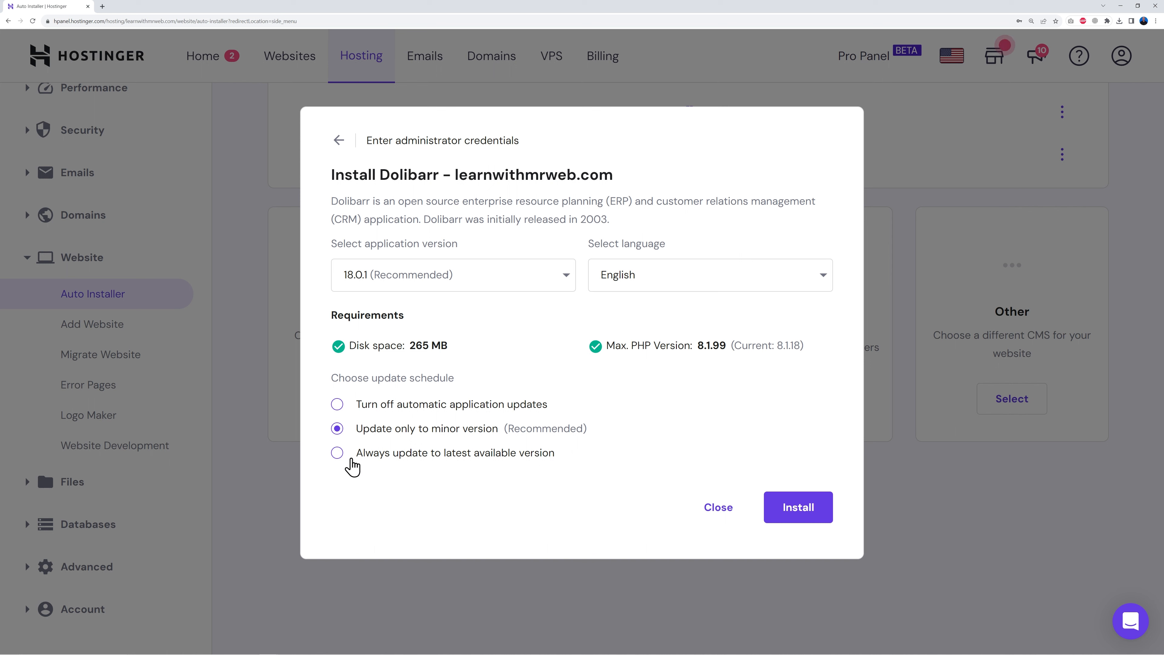
{"action": "left_click", "coordinate": [337, 454]}
{"action": "left_click", "coordinate": [782, 512]}
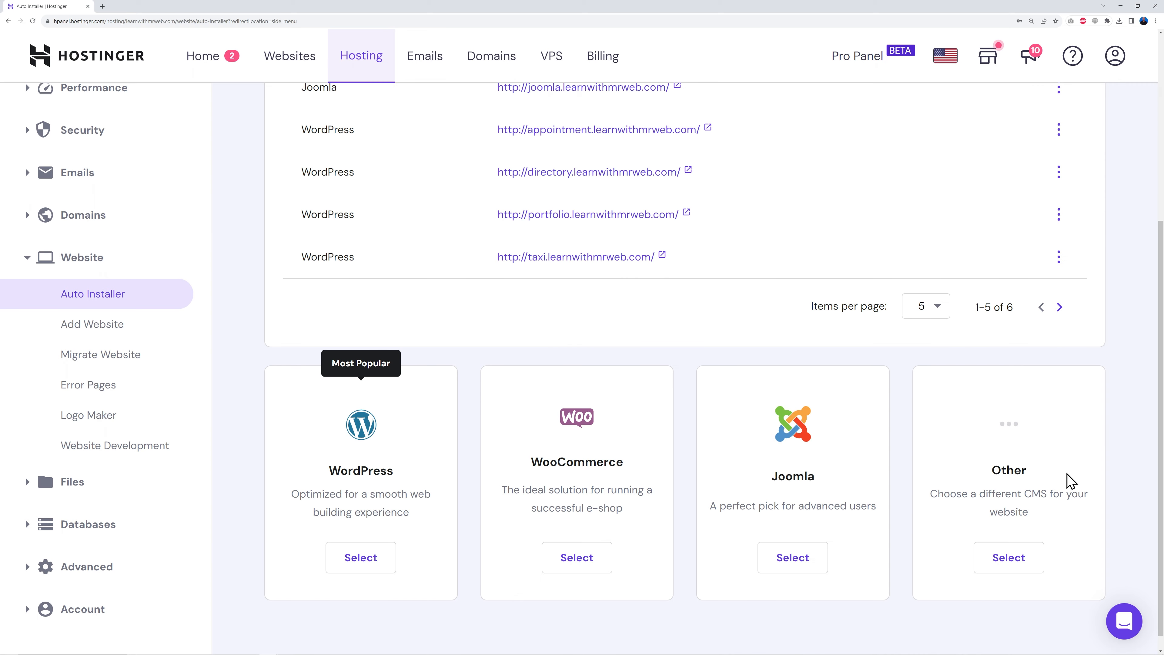
{"action": "scroll", "coordinate": [1123, 486], "scroll_direction": "up", "scroll_amount": 6}
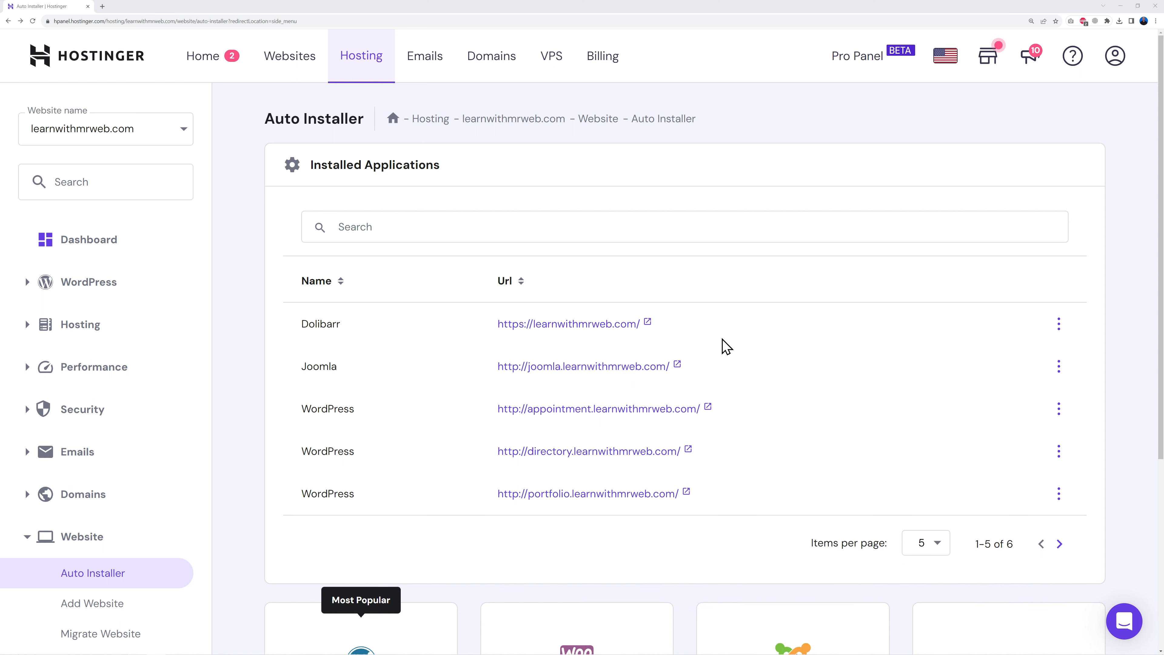
{"action": "left_click", "coordinate": [606, 327]}
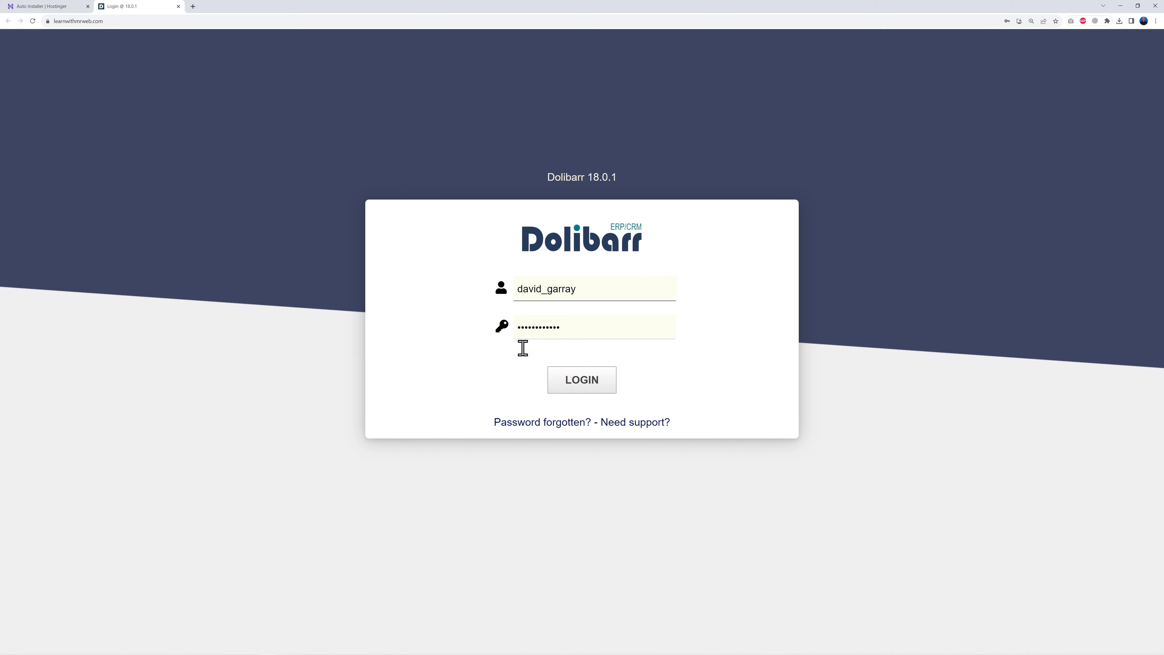
- Sign in to Dolibarr and open the company's main parameters form, reviewing its fields
{"action": "left_click", "coordinate": [595, 389]}
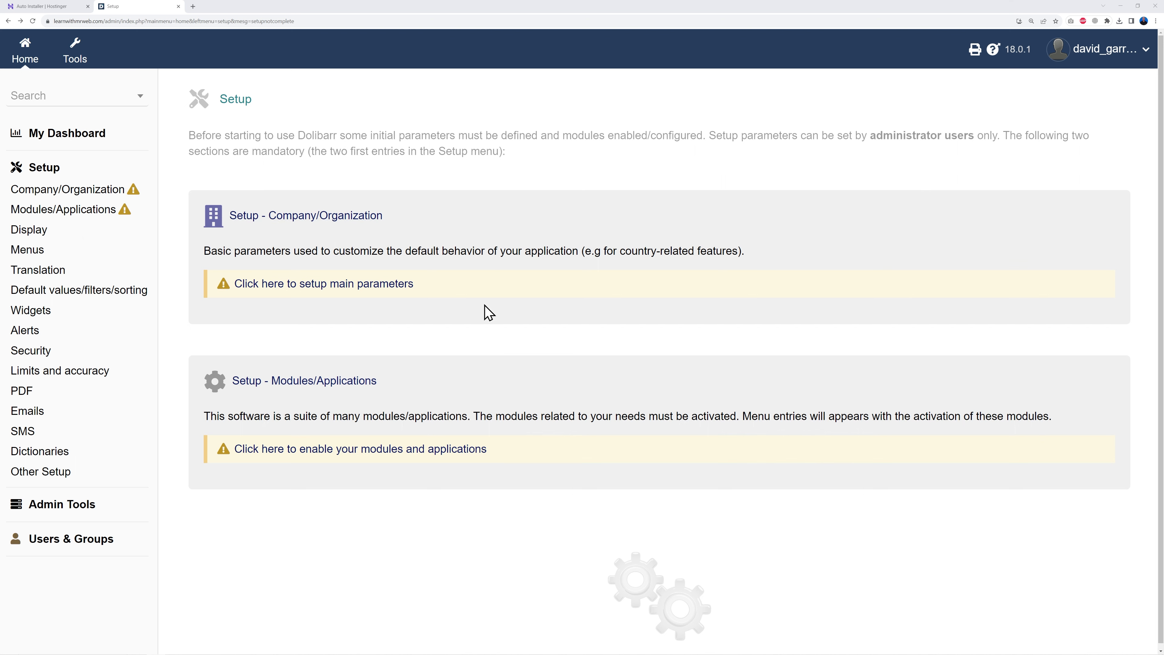
{"action": "left_click", "coordinate": [351, 288]}
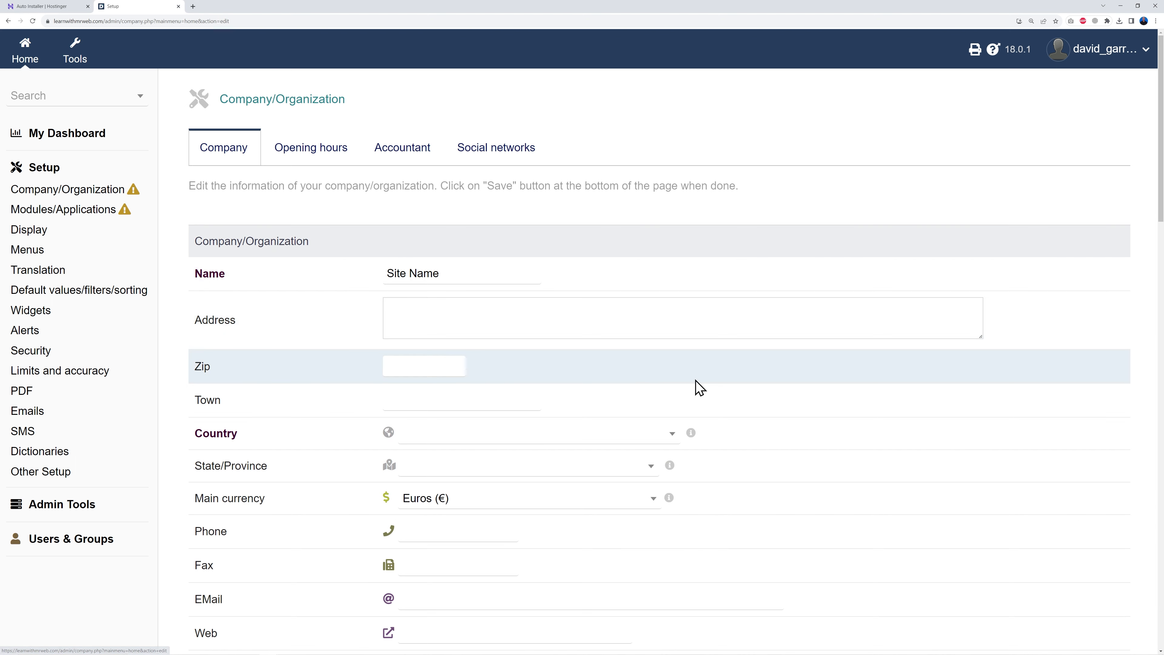
{"action": "scroll", "coordinate": [890, 381], "scroll_direction": "down", "scroll_amount": 1}
{"action": "scroll", "coordinate": [889, 380], "scroll_direction": "down", "scroll_amount": 1}
{"action": "scroll", "coordinate": [889, 381], "scroll_direction": "up", "scroll_amount": 1}
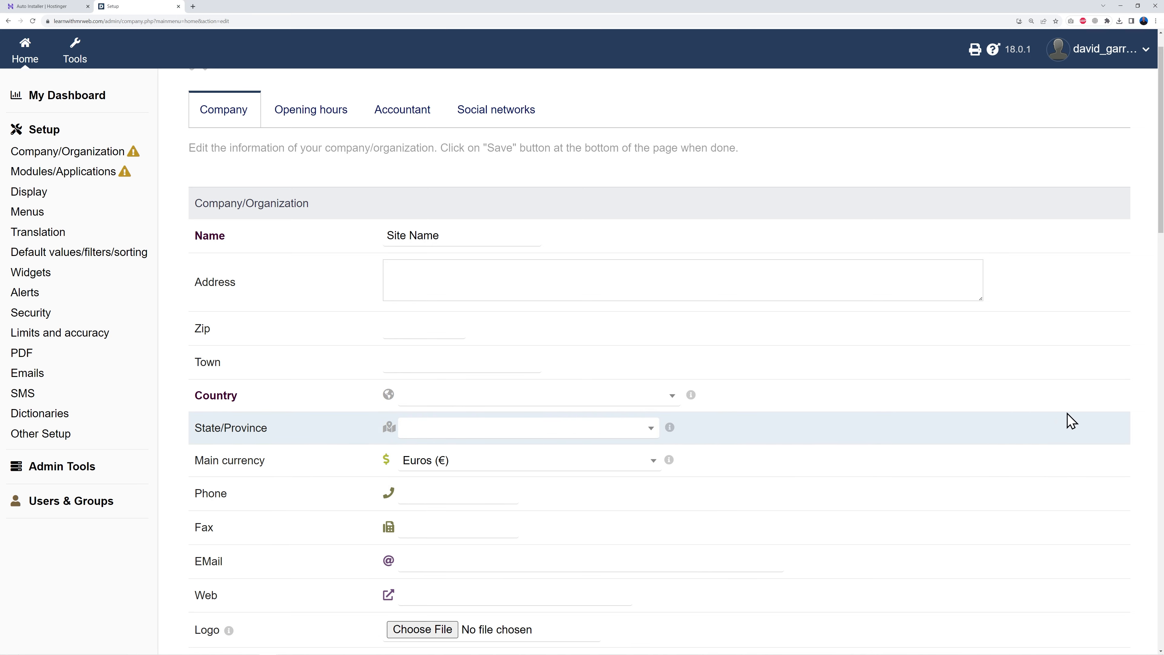
{"action": "scroll", "coordinate": [971, 408], "scroll_direction": "down", "scroll_amount": 8}
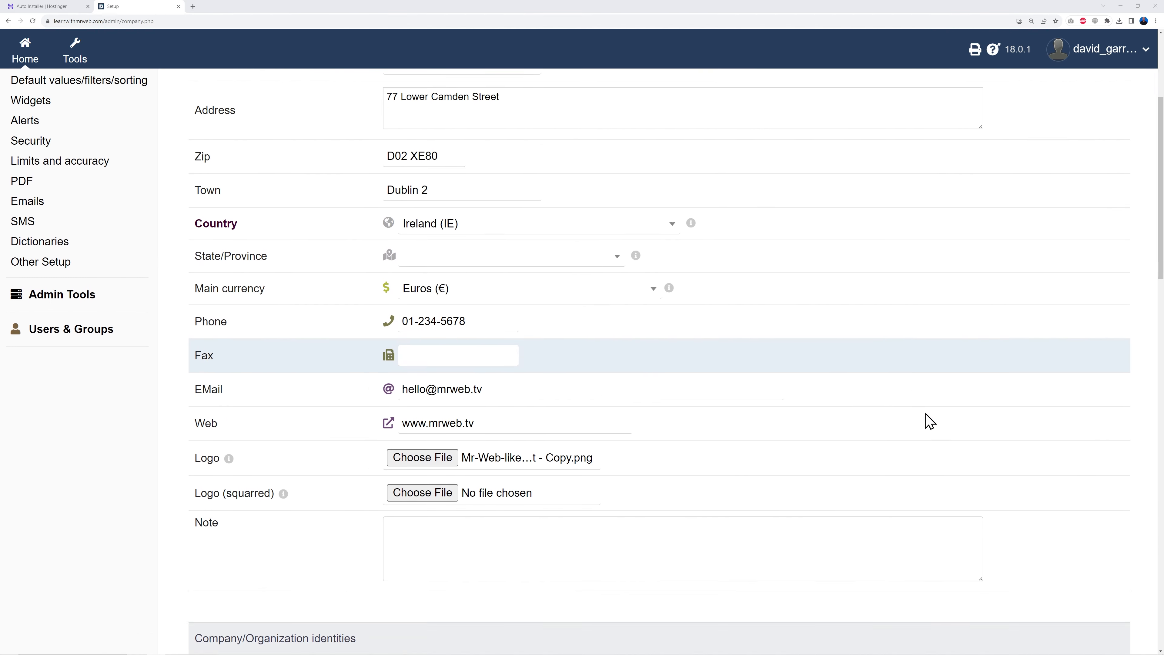
{"action": "scroll", "coordinate": [928, 421], "scroll_direction": "down", "scroll_amount": 5}
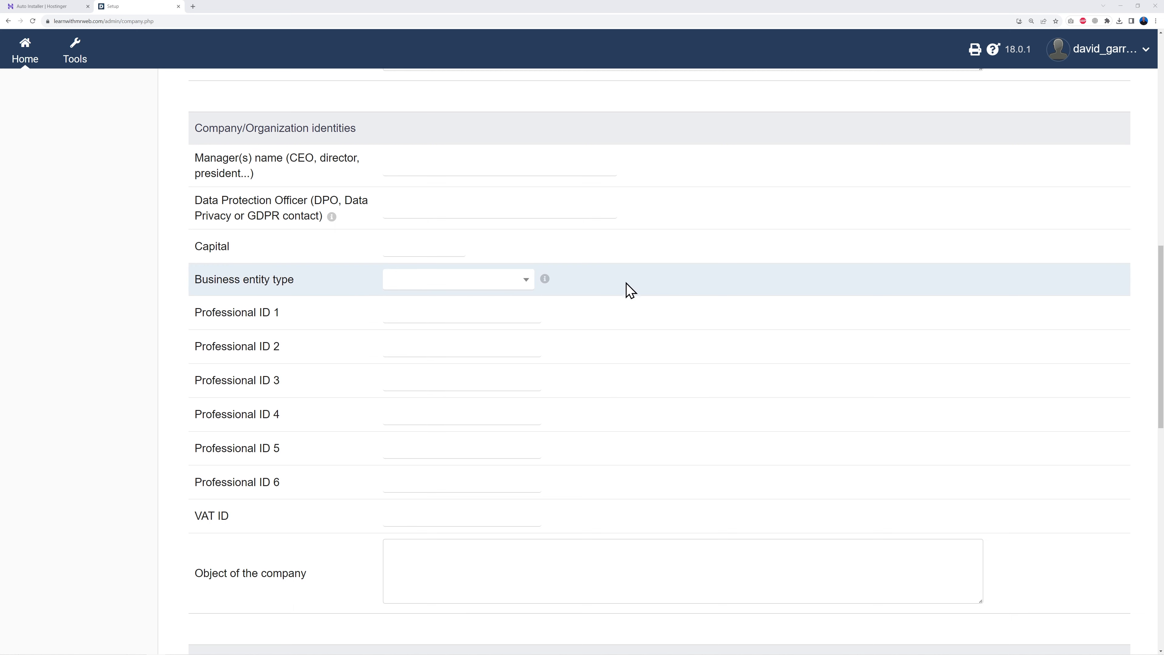
- Enter the manager's and DPO's names and a company capital of 1,500,000
{"action": "left_click", "coordinate": [424, 169]}
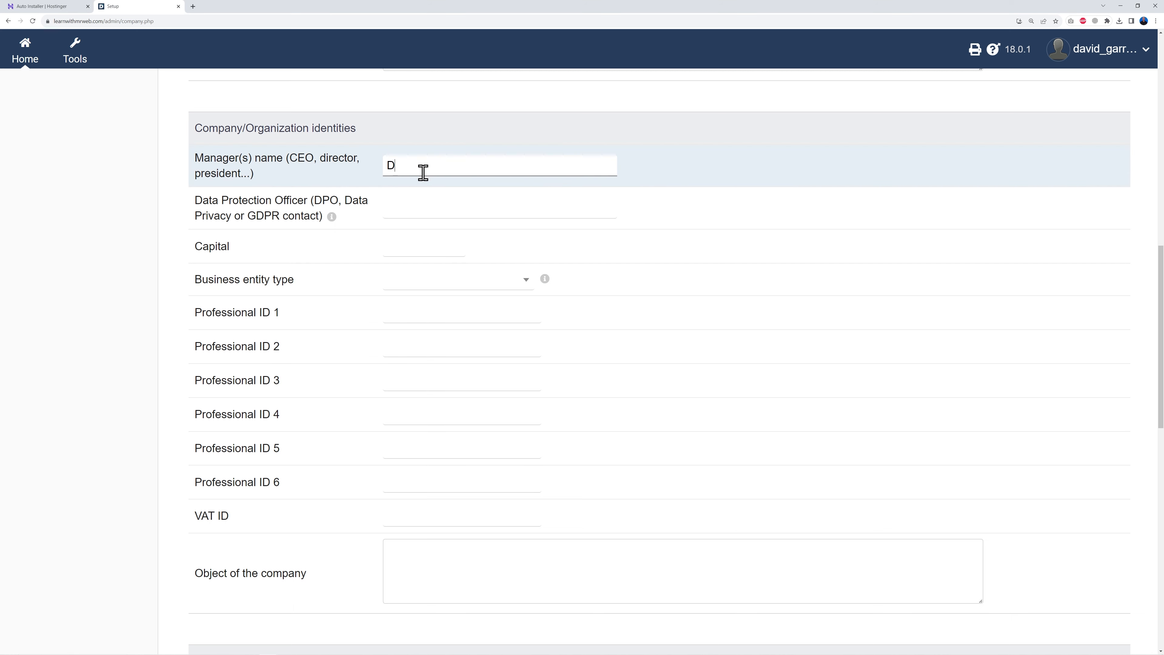
{"action": "type", "text": "rray"}
{"action": "left_click", "coordinate": [412, 209]}
{"action": "left_click", "coordinate": [408, 243]}
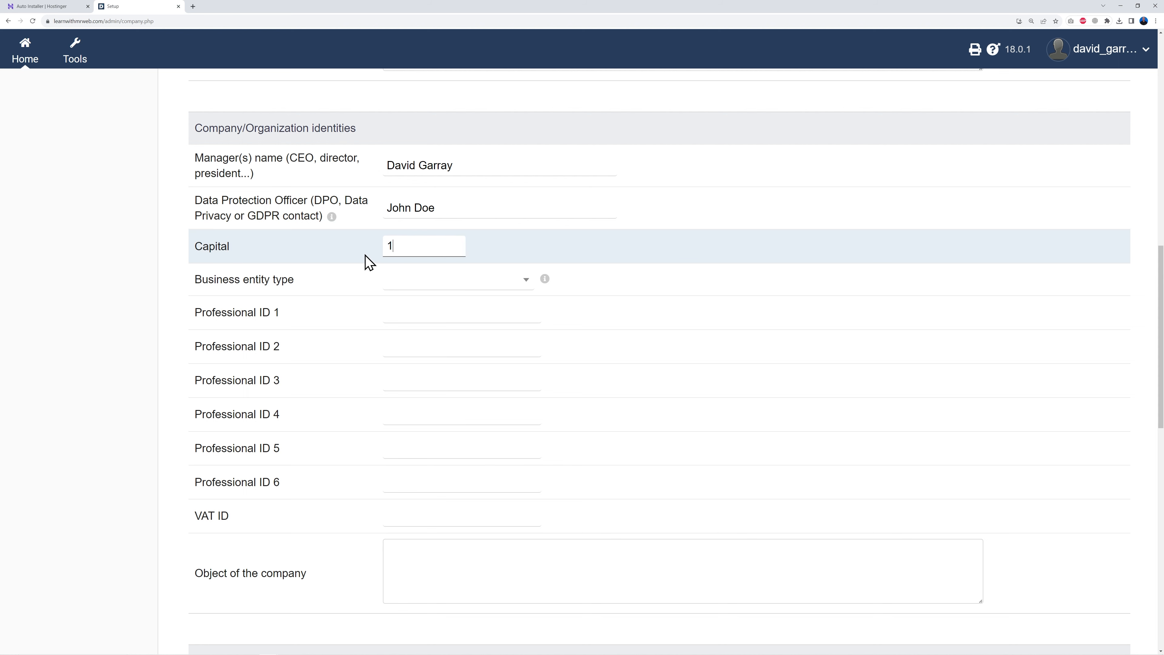
{"action": "type", "text": "00"}
{"action": "left_click", "coordinate": [460, 309]}
{"action": "type", "text": "1,500,0"}
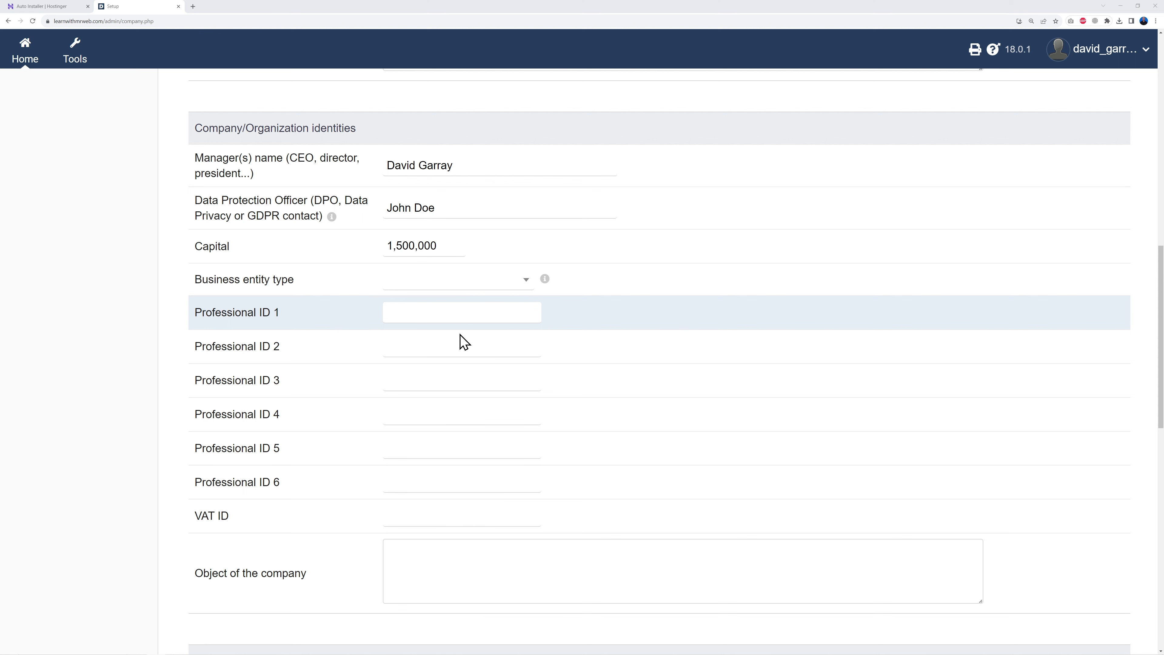
- Paste the company's VAT ID and set the fiscal year to start in October
{"action": "left_click", "coordinate": [399, 509]}
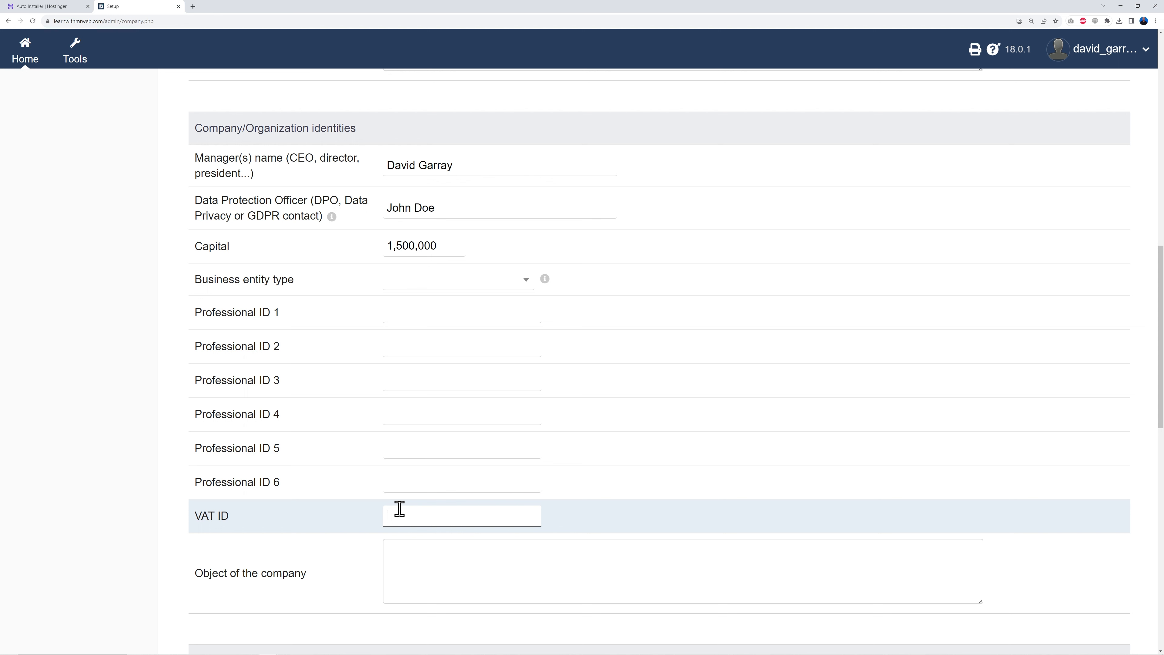
{"action": "scroll", "coordinate": [93, 502], "scroll_direction": "down", "scroll_amount": 10}
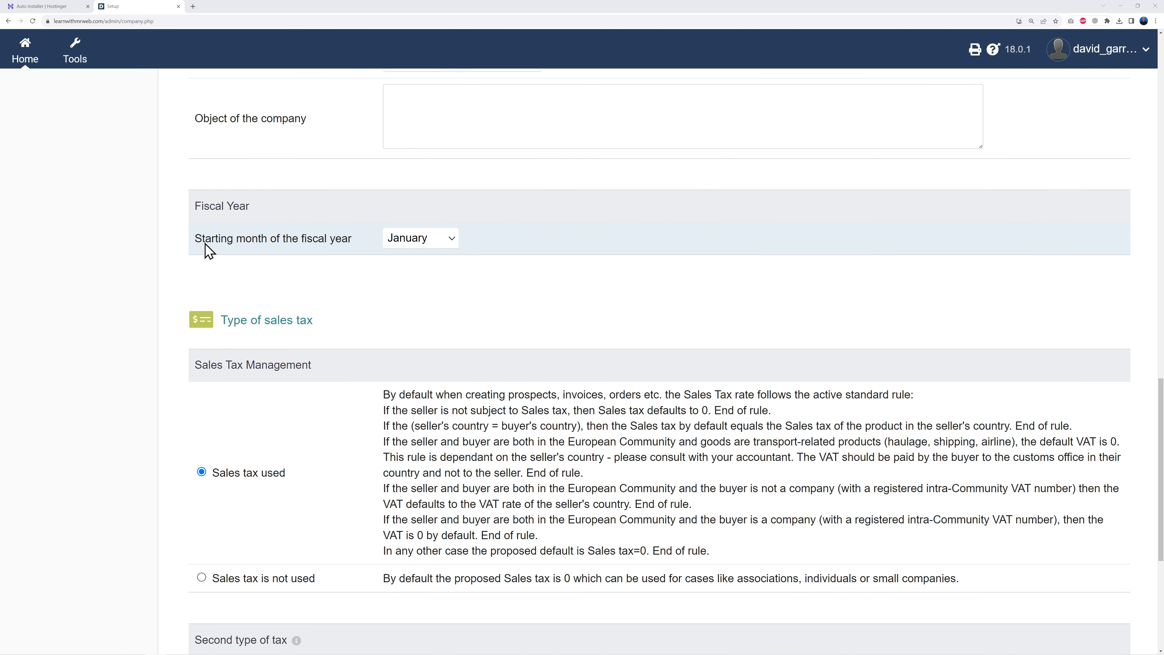
{"action": "left_click", "coordinate": [430, 242]}
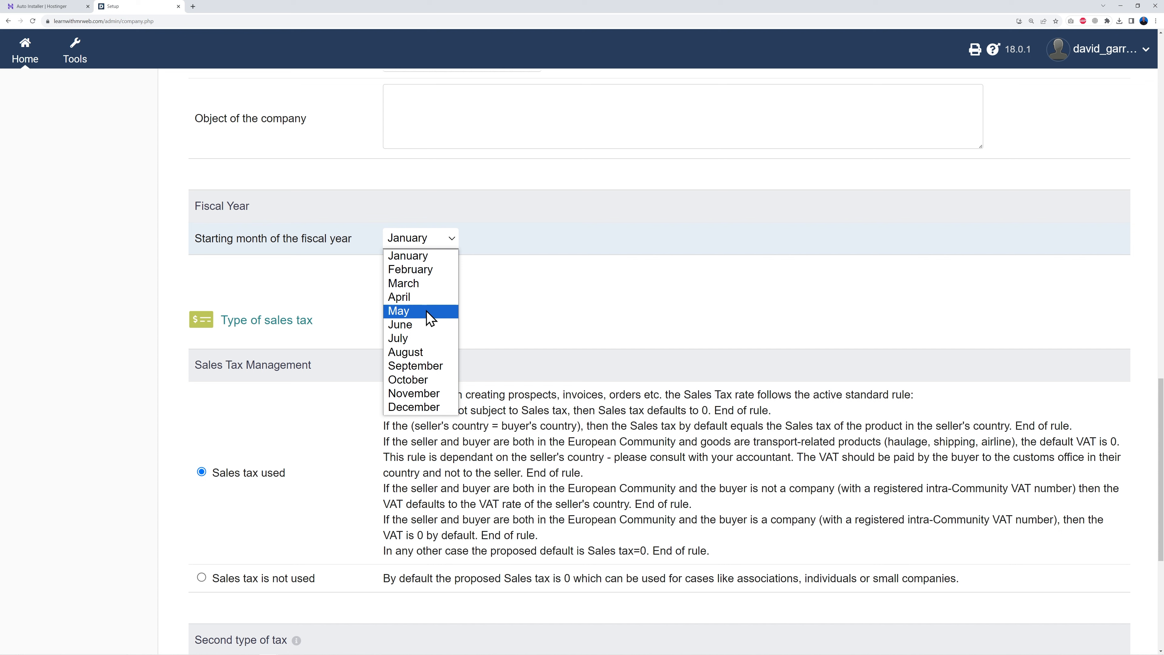
{"action": "left_click", "coordinate": [431, 379]}
{"action": "scroll", "coordinate": [415, 328], "scroll_direction": "down", "scroll_amount": 1}
{"action": "scroll", "coordinate": [415, 328], "scroll_direction": "down", "scroll_amount": 5}
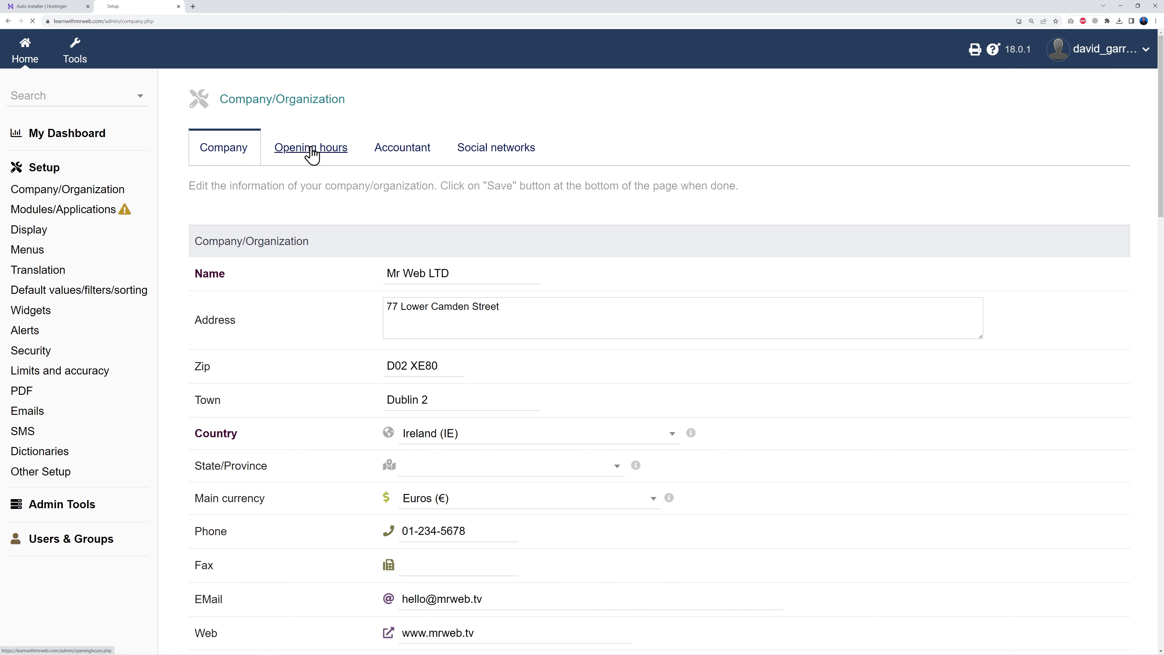
- Save opening hours of 9am-5pm Monday–Friday and Closed at weekends, then show the Accountant tab
{"action": "left_click", "coordinate": [308, 149]}
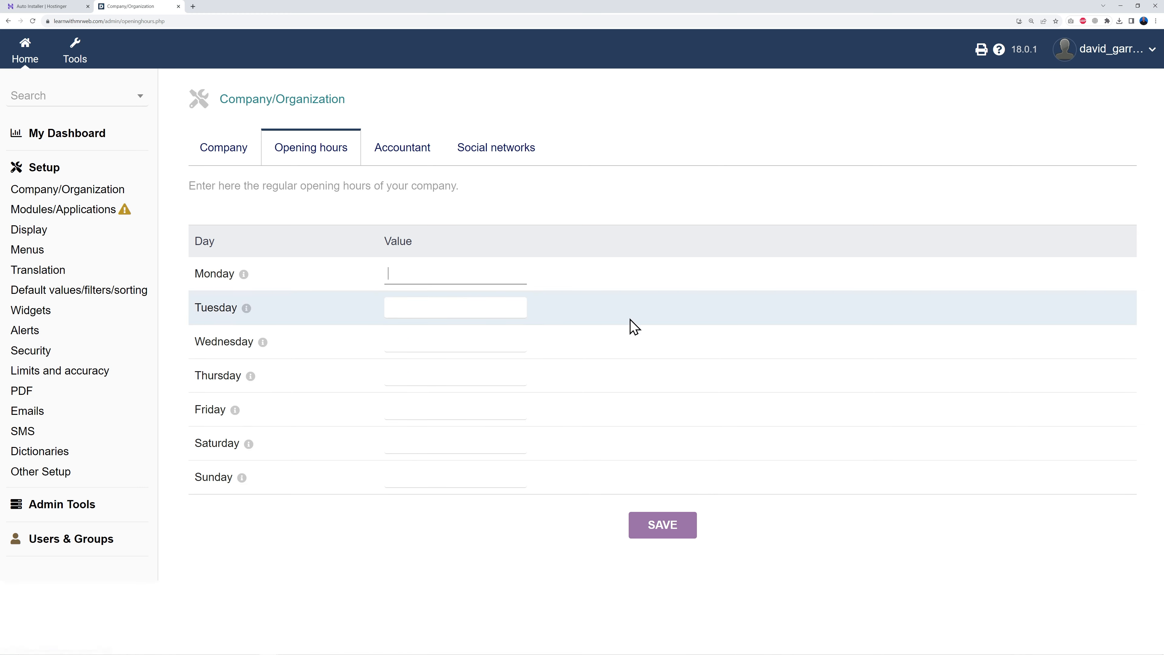
{"action": "left_click", "coordinate": [469, 276]}
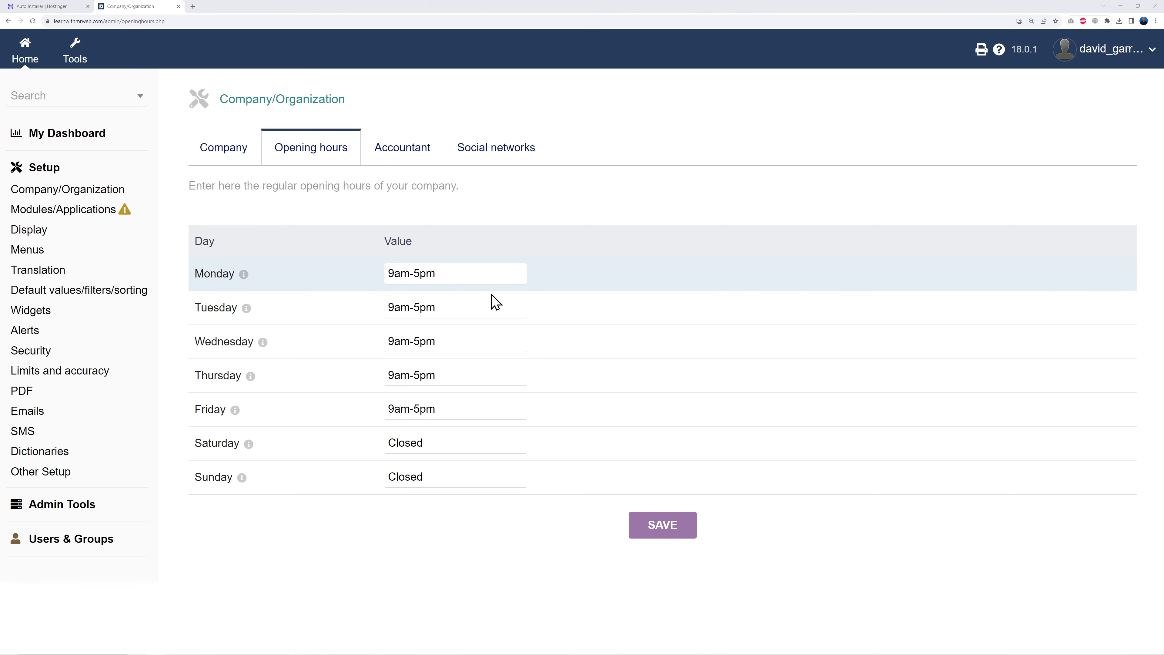
{"action": "left_click", "coordinate": [666, 533]}
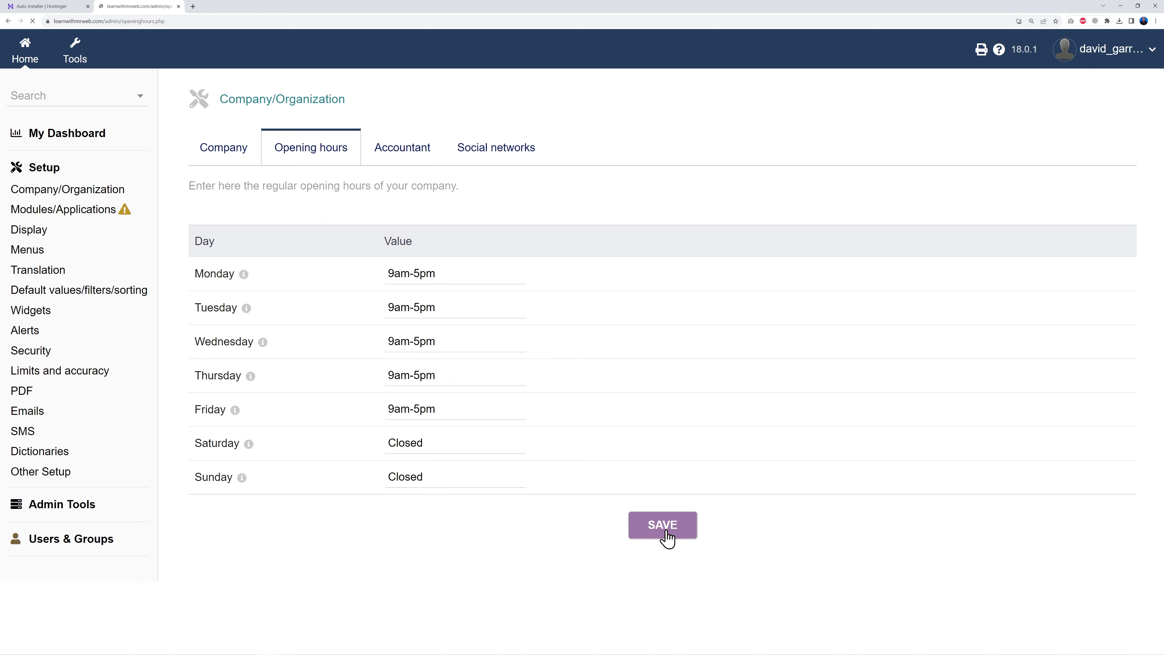
{"action": "left_click", "coordinate": [392, 157]}
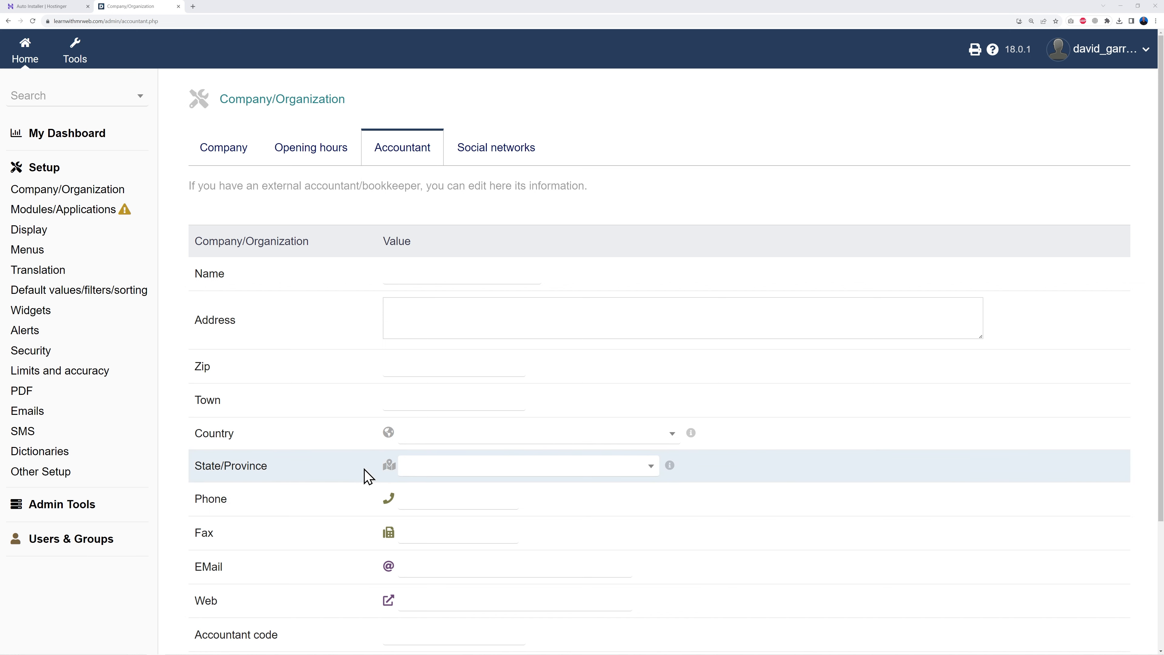
- View the Social networks tab, then return to the Setup overview page
{"action": "left_click", "coordinate": [496, 148]}
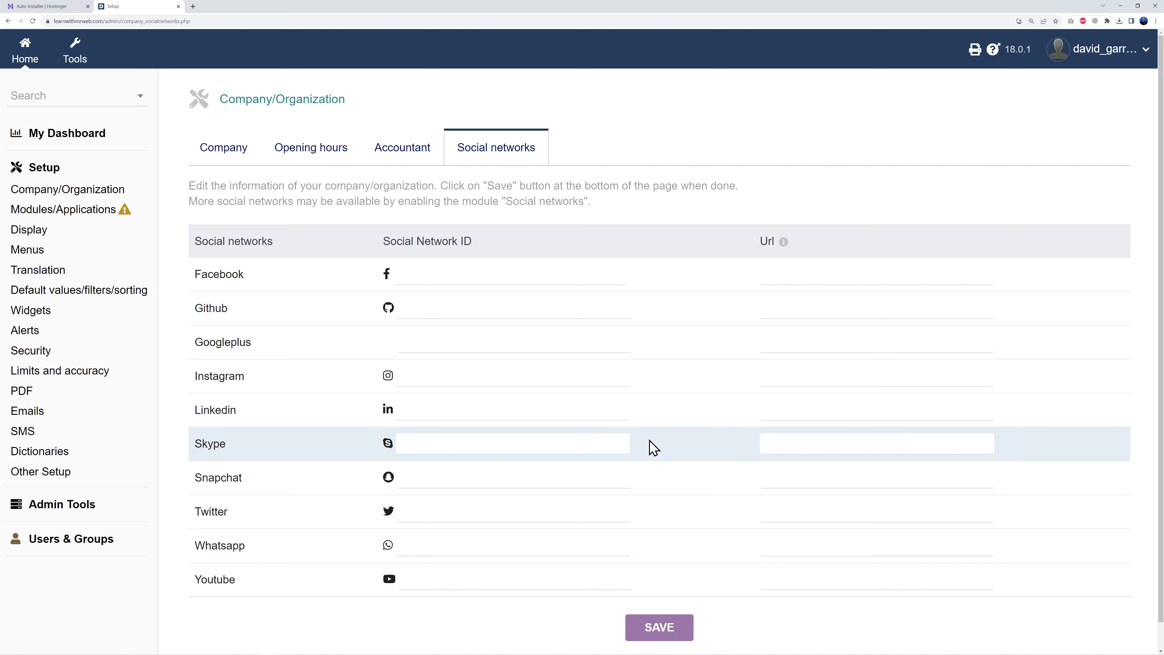
{"action": "left_click", "coordinate": [91, 137]}
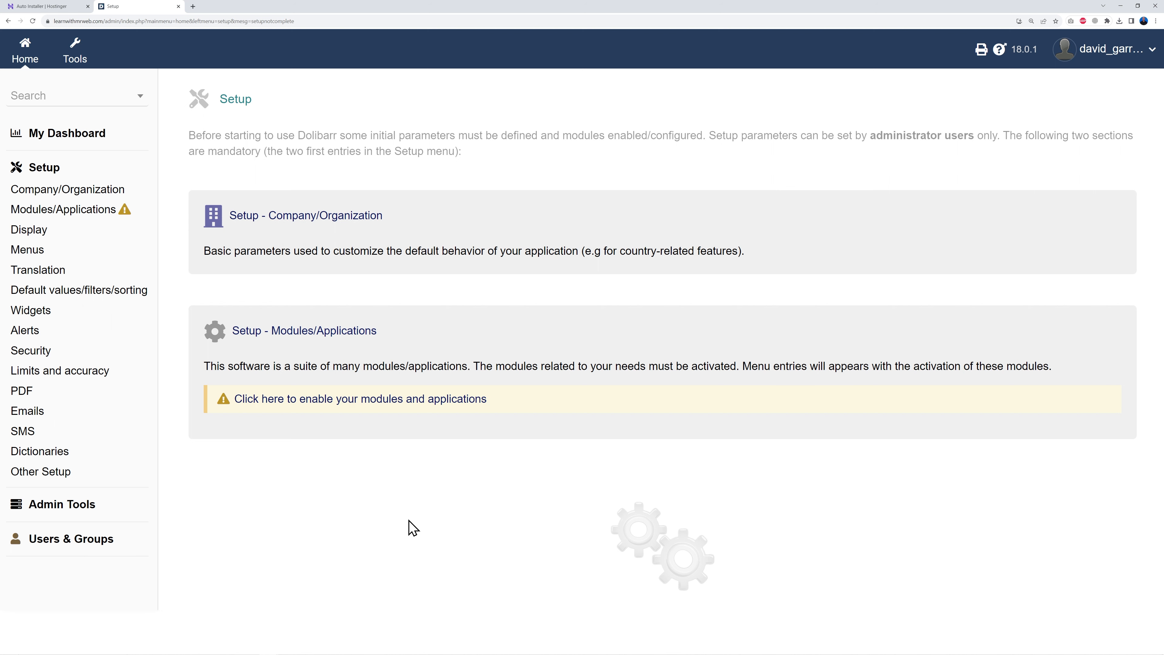
{"action": "left_click", "coordinate": [384, 412]}
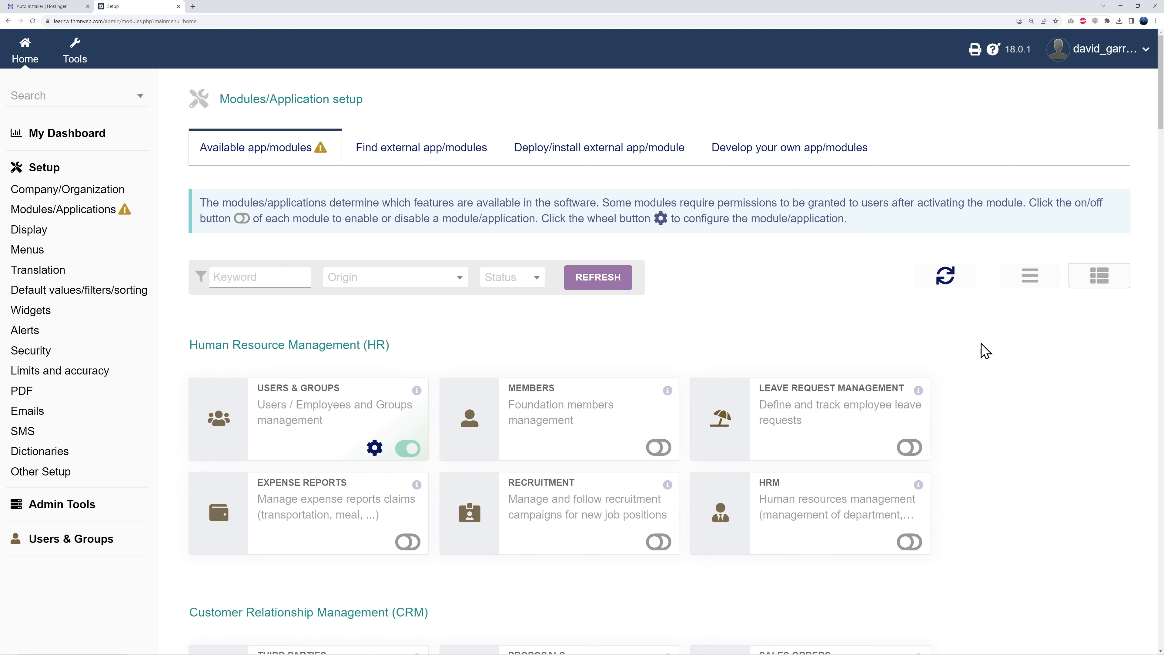
{"action": "scroll", "coordinate": [986, 351], "scroll_direction": "down", "scroll_amount": 1}
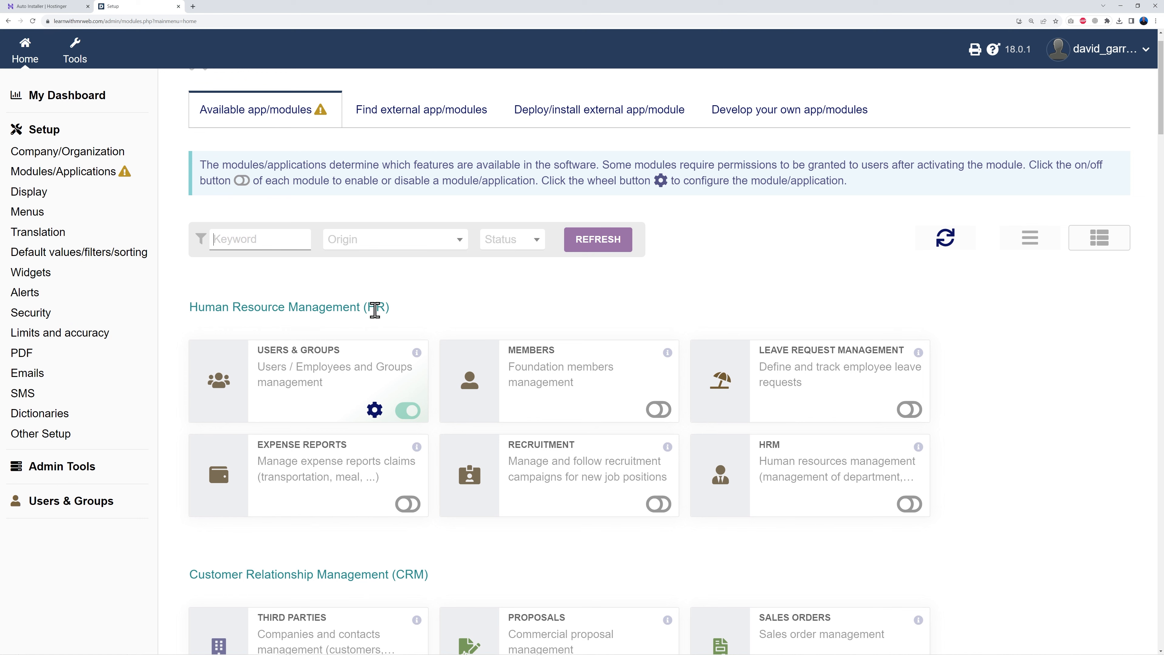
{"action": "scroll", "coordinate": [944, 328], "scroll_direction": "down", "scroll_amount": 8}
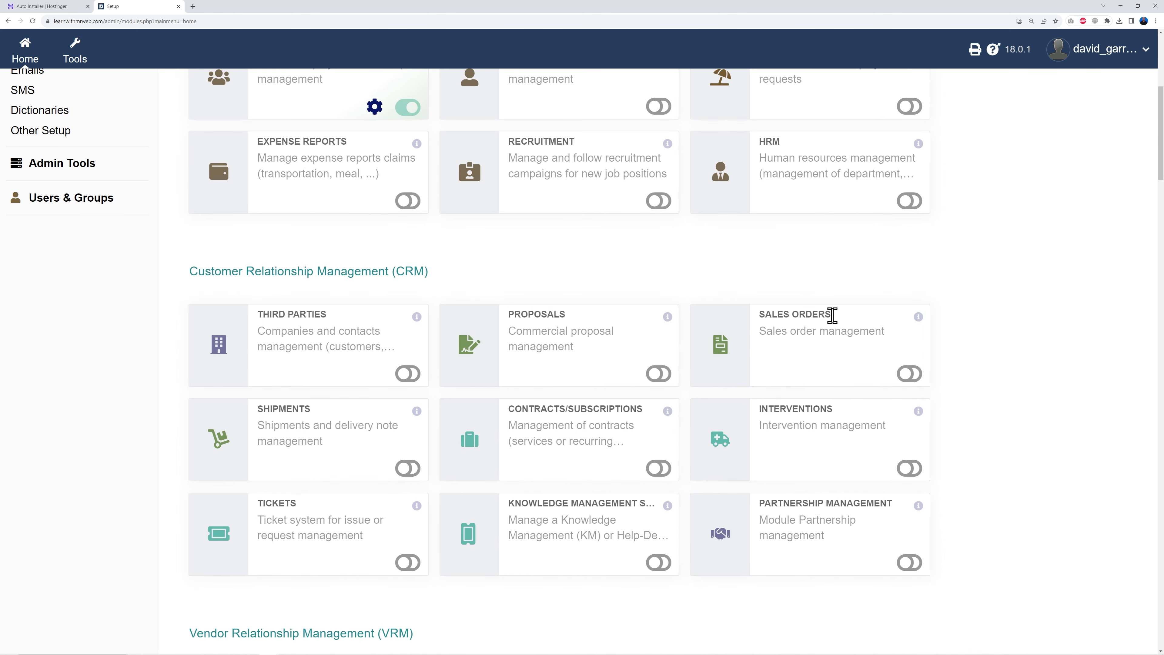
{"action": "scroll", "coordinate": [998, 357], "scroll_direction": "down", "scroll_amount": 7}
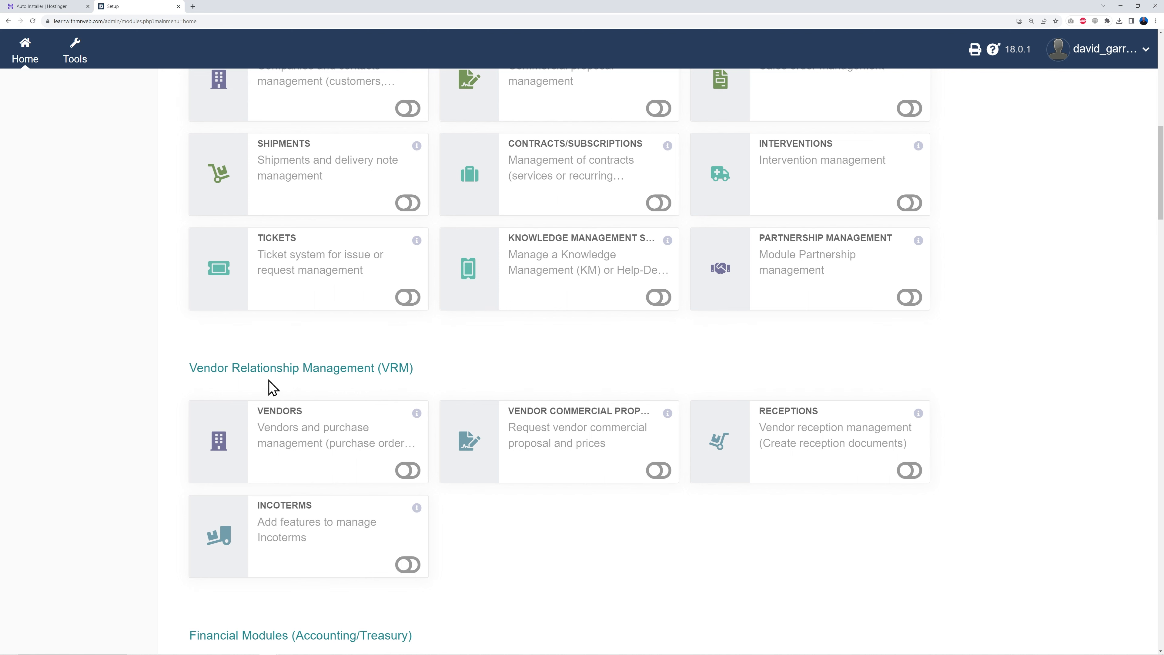
{"action": "scroll", "coordinate": [667, 374], "scroll_direction": "down", "scroll_amount": 3}
{"action": "scroll", "coordinate": [667, 375], "scroll_direction": "down", "scroll_amount": 4}
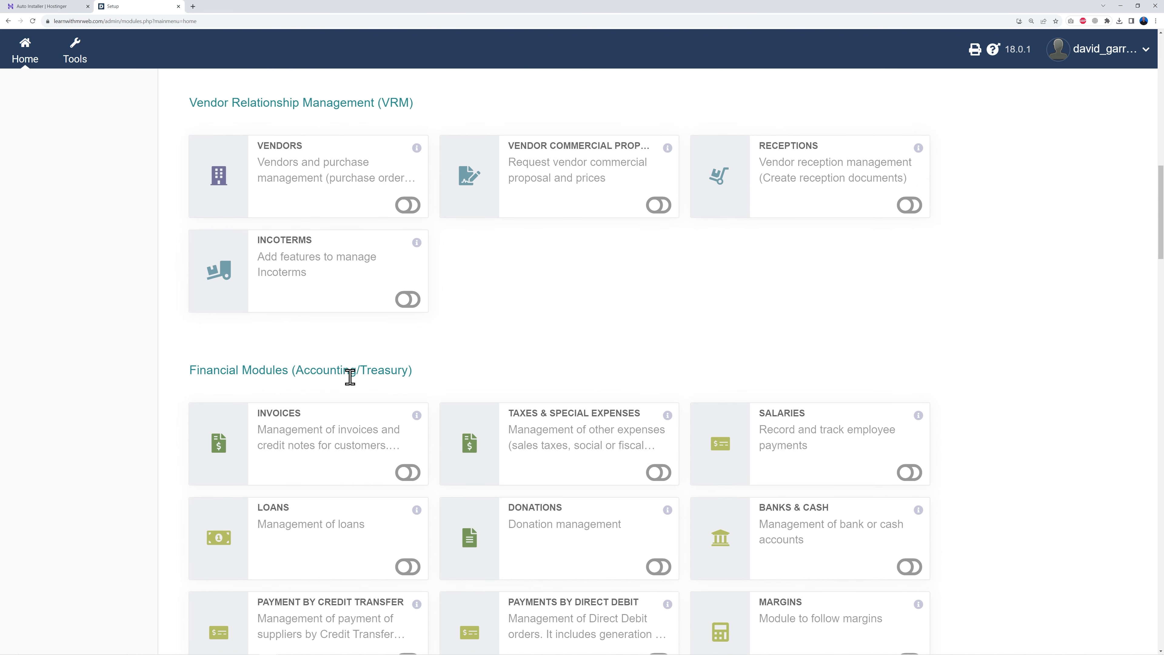
{"action": "scroll", "coordinate": [349, 376], "scroll_direction": "down", "scroll_amount": 1}
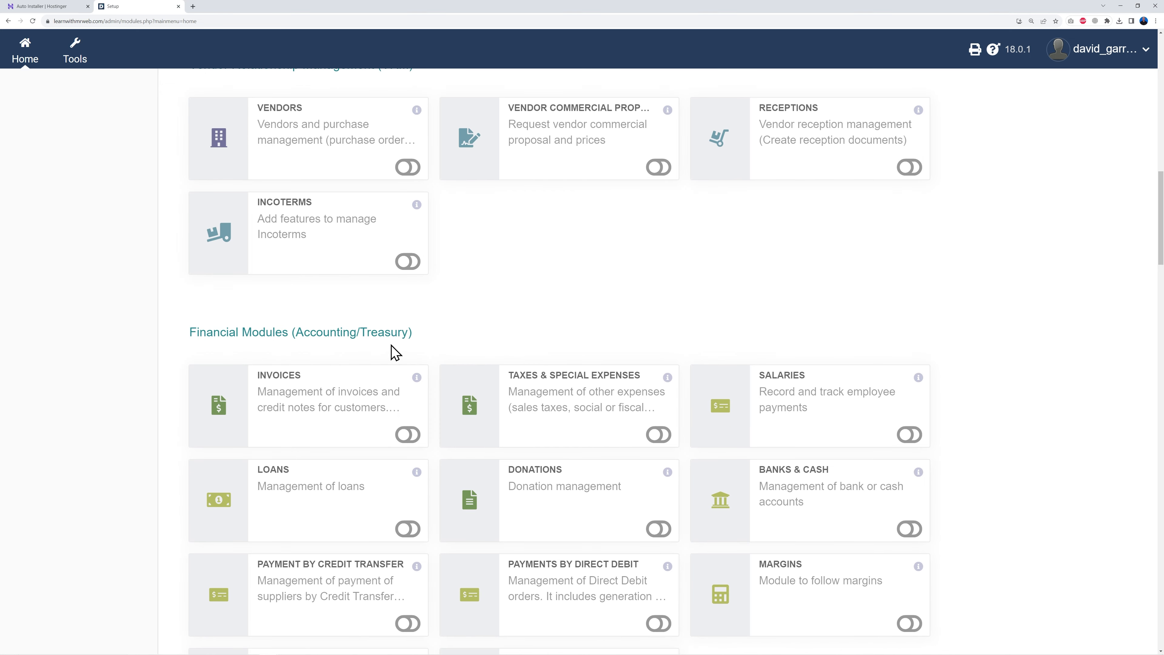
{"action": "scroll", "coordinate": [392, 351], "scroll_direction": "down", "scroll_amount": 2}
{"action": "scroll", "coordinate": [1002, 358], "scroll_direction": "down", "scroll_amount": 1}
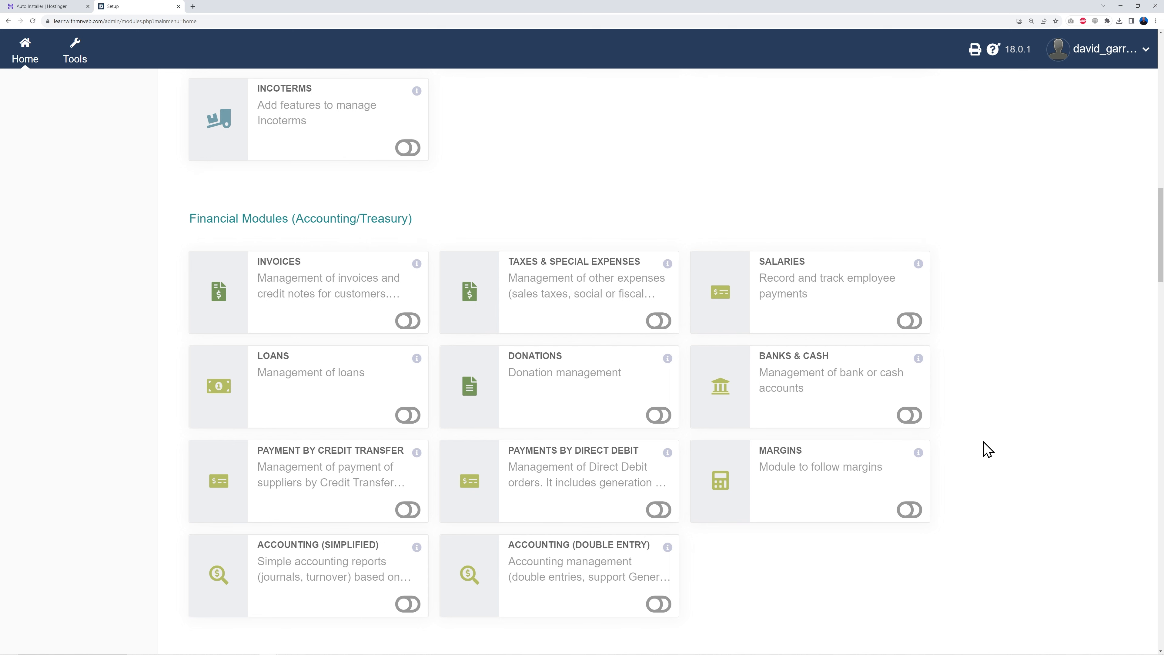
{"action": "scroll", "coordinate": [985, 443], "scroll_direction": "down", "scroll_amount": 5}
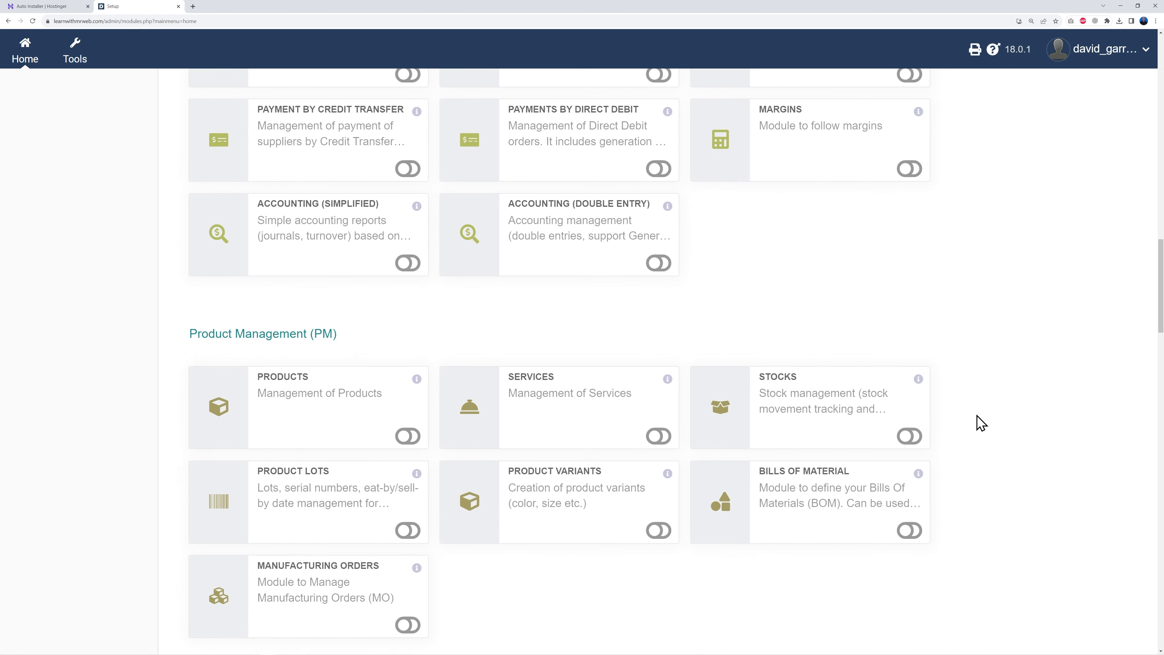
{"action": "scroll", "coordinate": [664, 350], "scroll_direction": "down", "scroll_amount": 6}
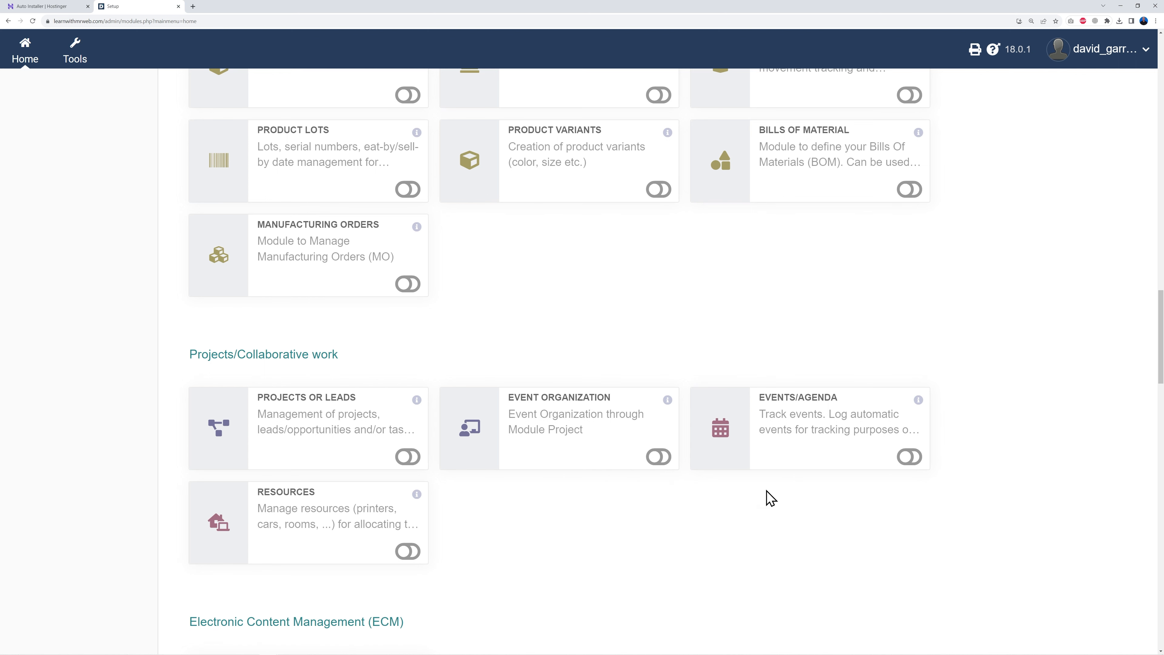
{"action": "scroll", "coordinate": [994, 422], "scroll_direction": "down", "scroll_amount": 2}
{"action": "scroll", "coordinate": [998, 429], "scroll_direction": "down", "scroll_amount": 7}
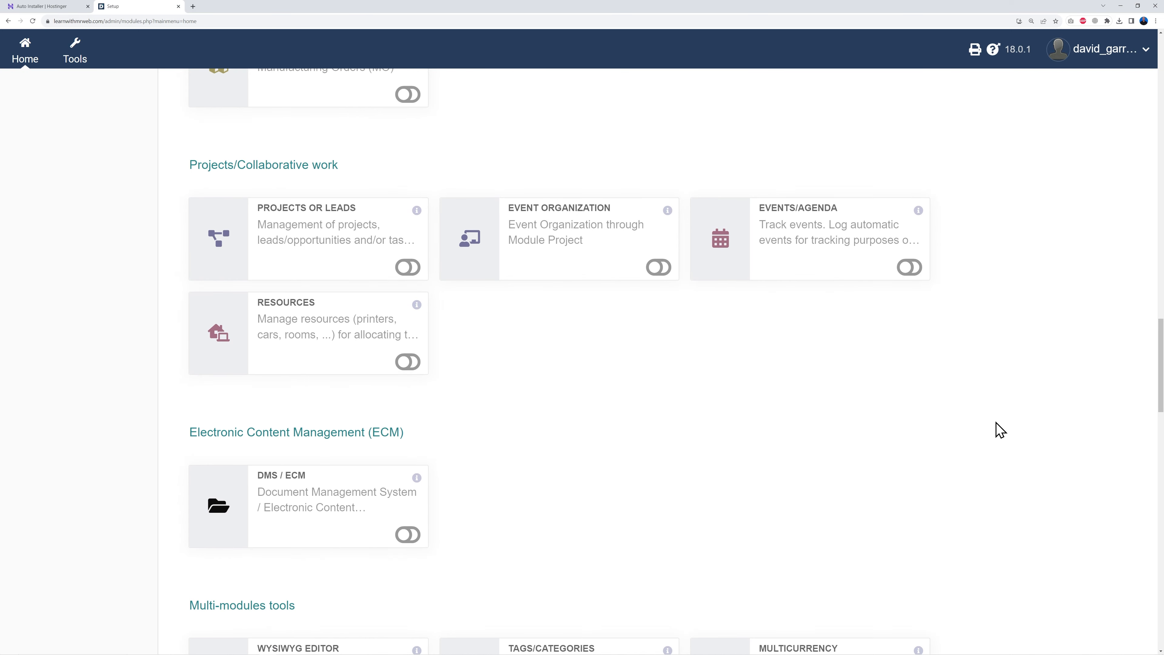
{"action": "scroll", "coordinate": [1049, 419], "scroll_direction": "down", "scroll_amount": 1}
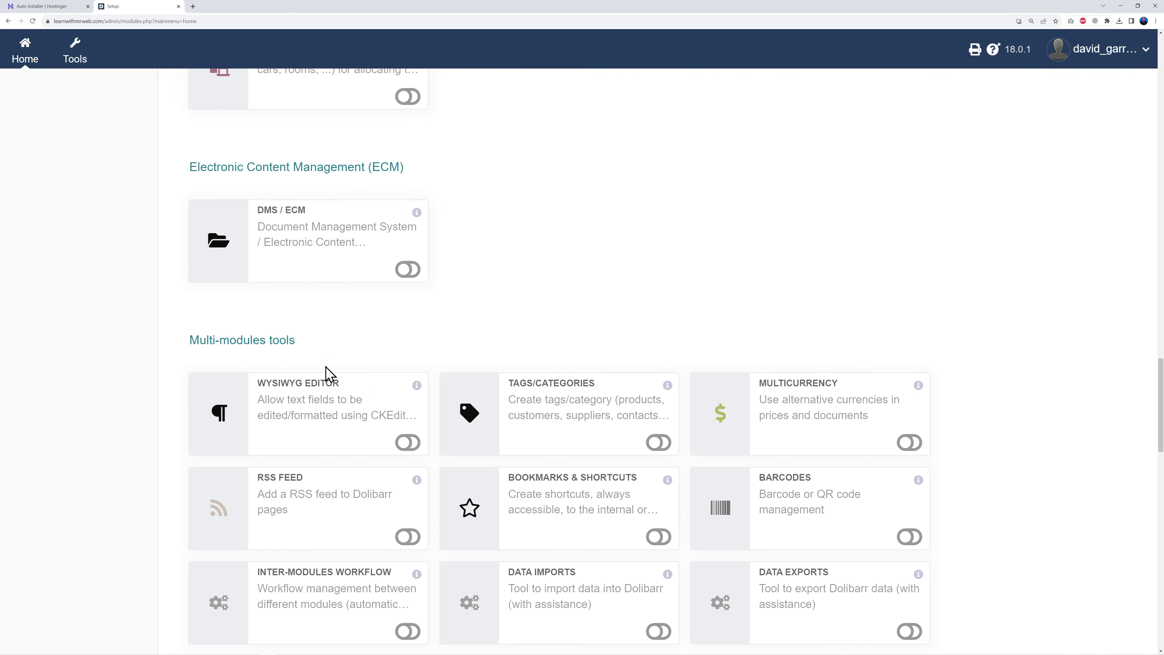
{"action": "scroll", "coordinate": [1026, 403], "scroll_direction": "down", "scroll_amount": 3}
{"action": "scroll", "coordinate": [1013, 406], "scroll_direction": "down", "scroll_amount": 3}
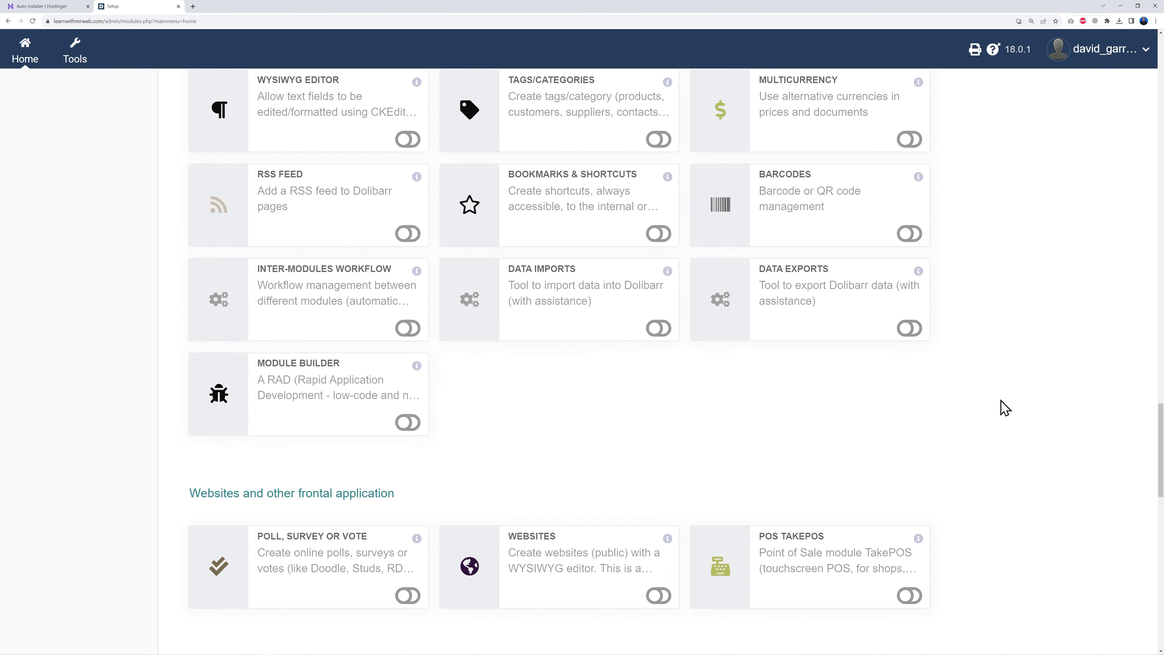
{"action": "scroll", "coordinate": [1002, 408], "scroll_direction": "down", "scroll_amount": 2}
{"action": "scroll", "coordinate": [433, 395], "scroll_direction": "down", "scroll_amount": 1}
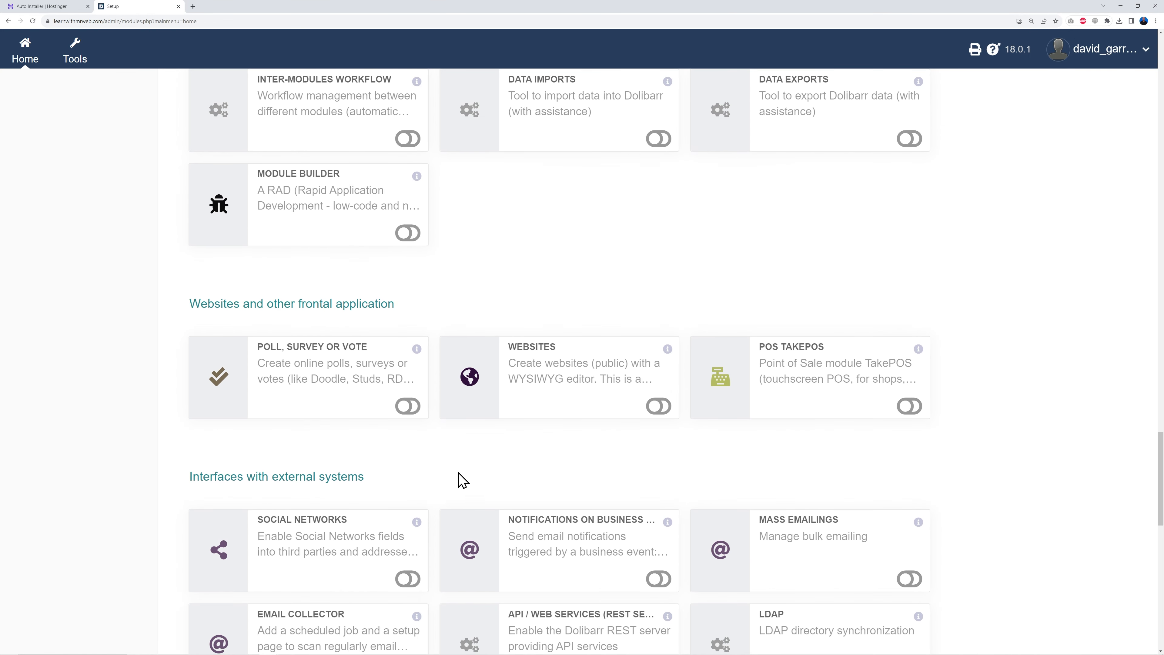
{"action": "scroll", "coordinate": [1010, 389], "scroll_direction": "down", "scroll_amount": 8}
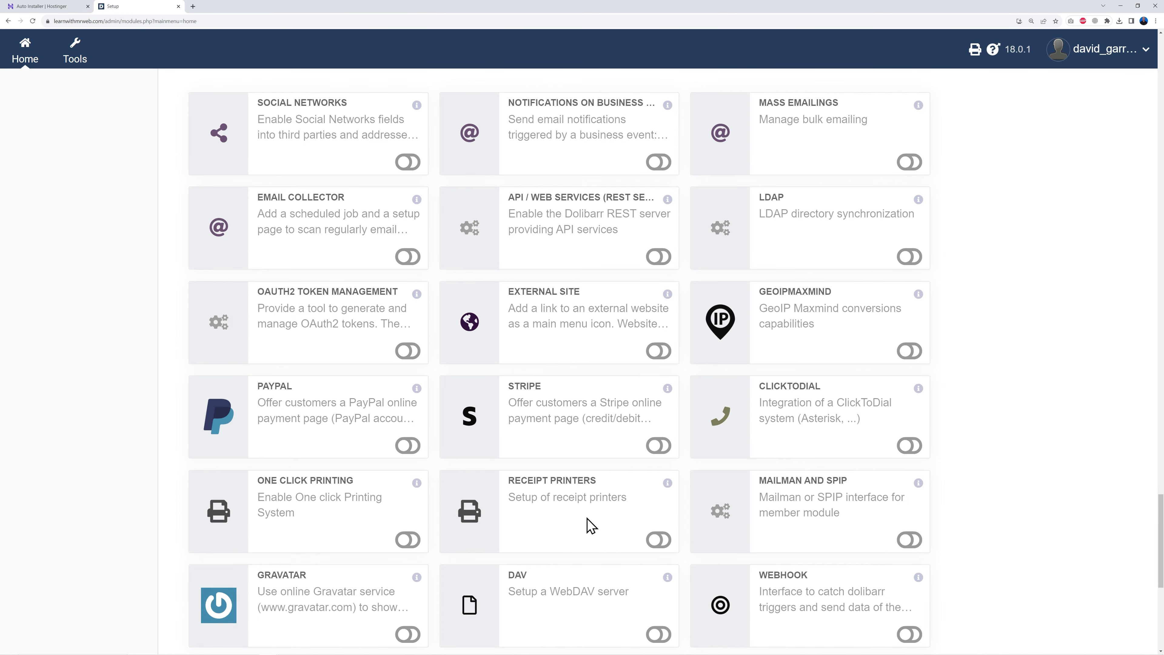
{"action": "scroll", "coordinate": [990, 494], "scroll_direction": "down", "scroll_amount": 7}
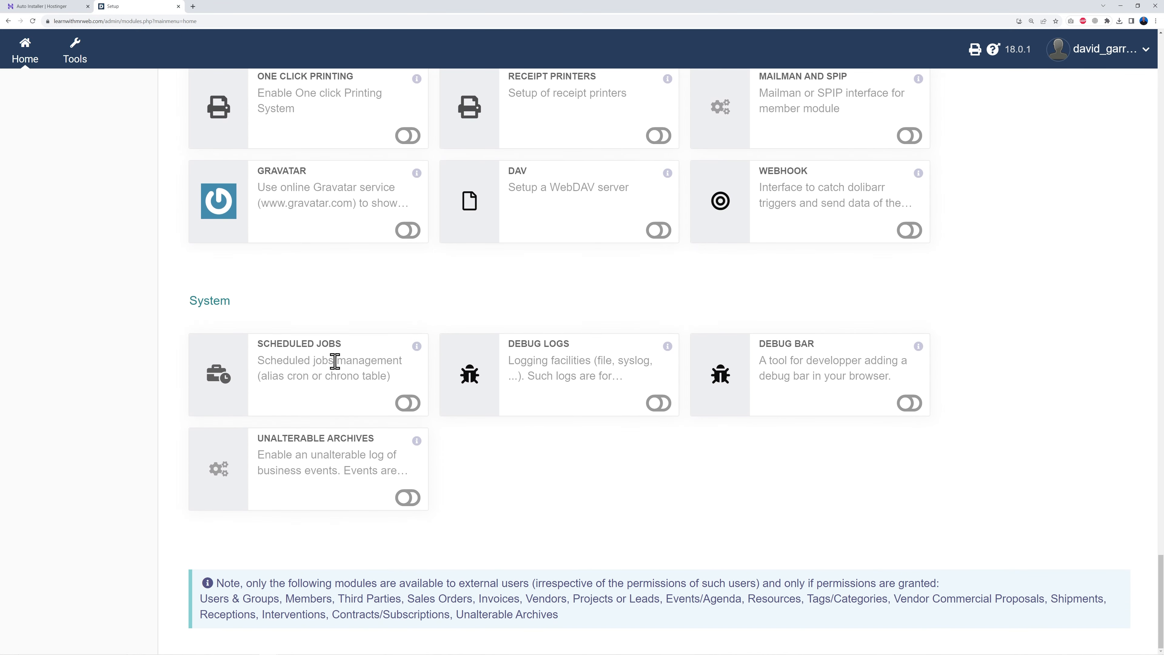
{"action": "scroll", "coordinate": [868, 459], "scroll_direction": "up", "scroll_amount": 20}
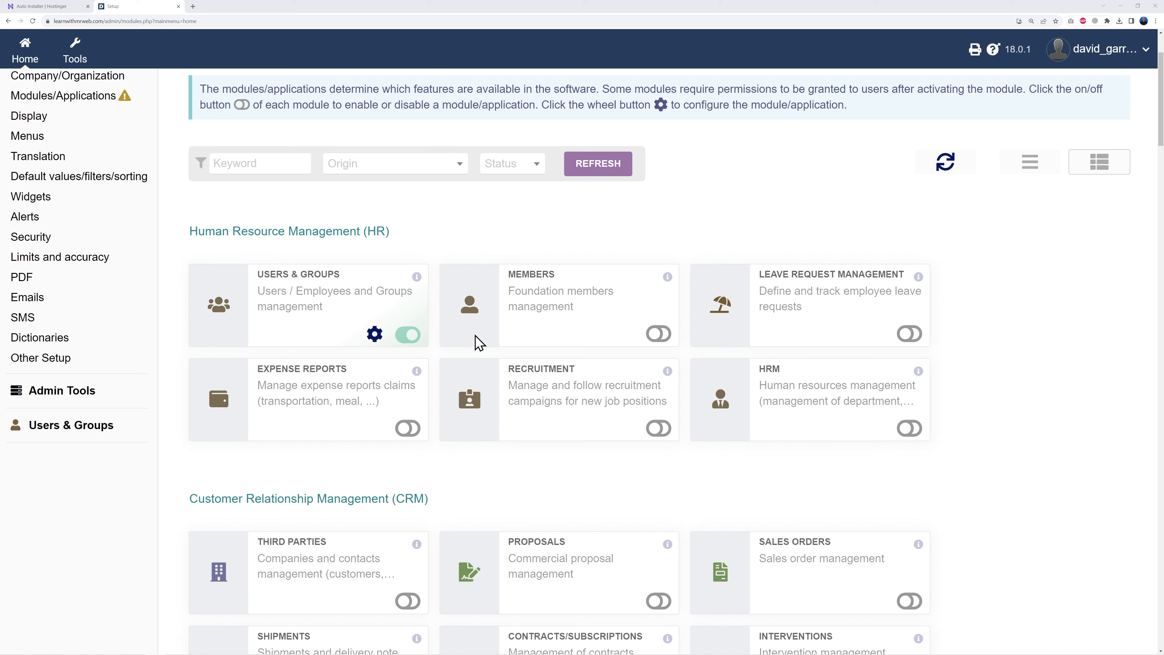
- Enable the Members, Leave Request Management, Expense Reports, Recruitment and HRM modules
{"action": "left_click", "coordinate": [658, 333]}
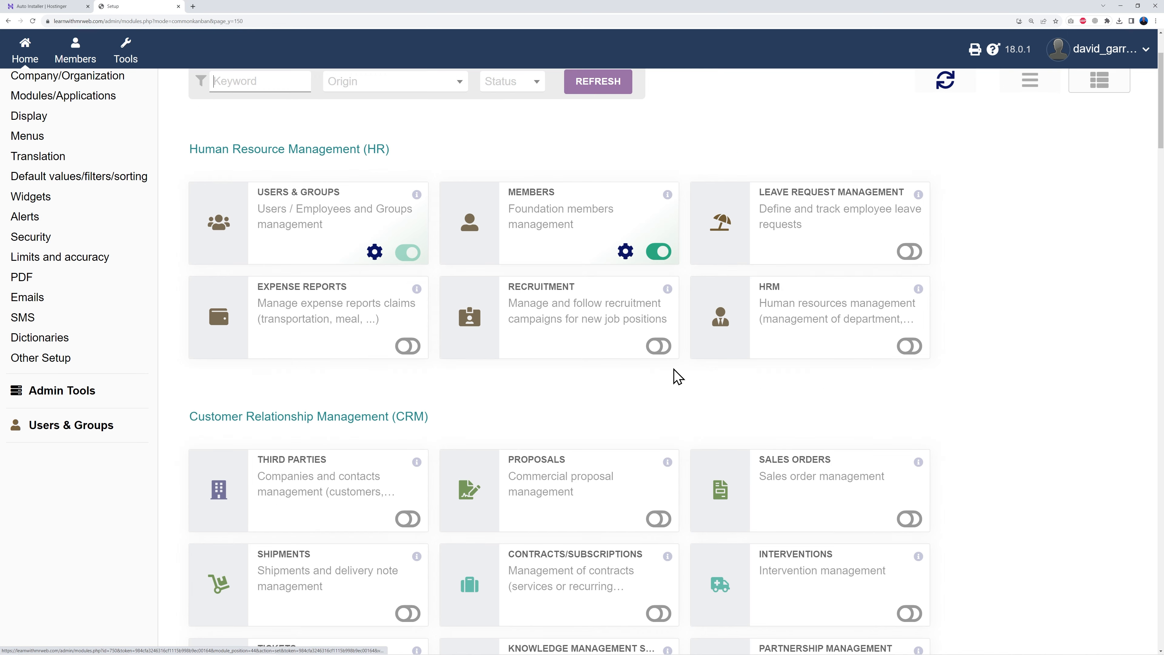
{"action": "left_click", "coordinate": [909, 253]}
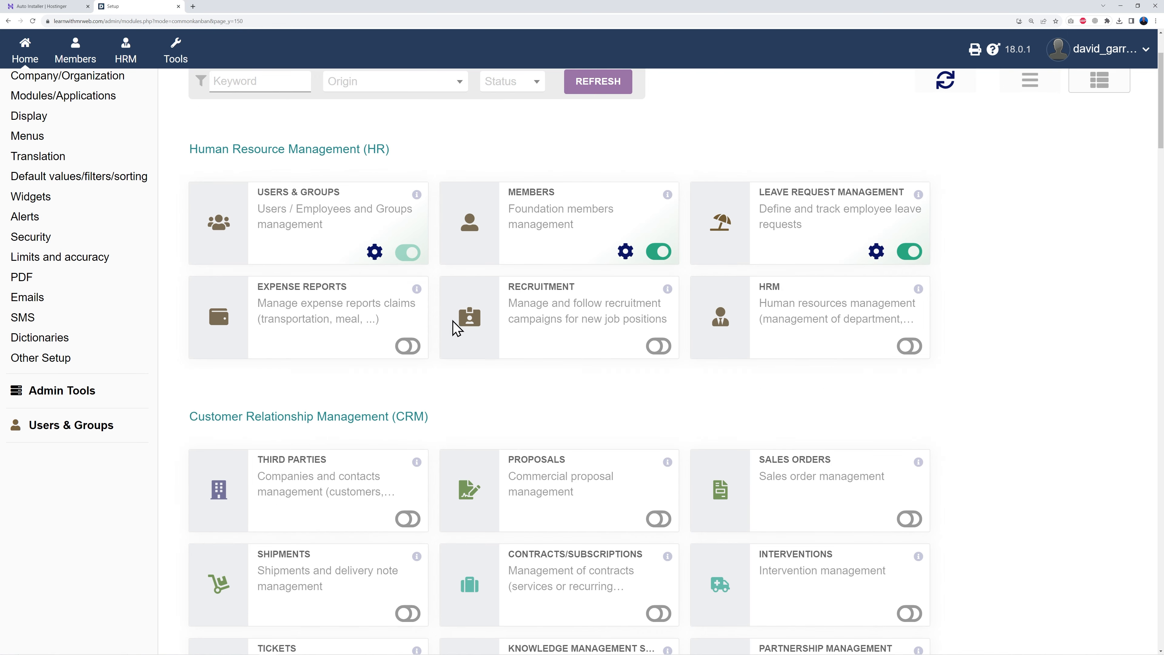
{"action": "left_click", "coordinate": [407, 346]}
{"action": "left_click", "coordinate": [658, 346]}
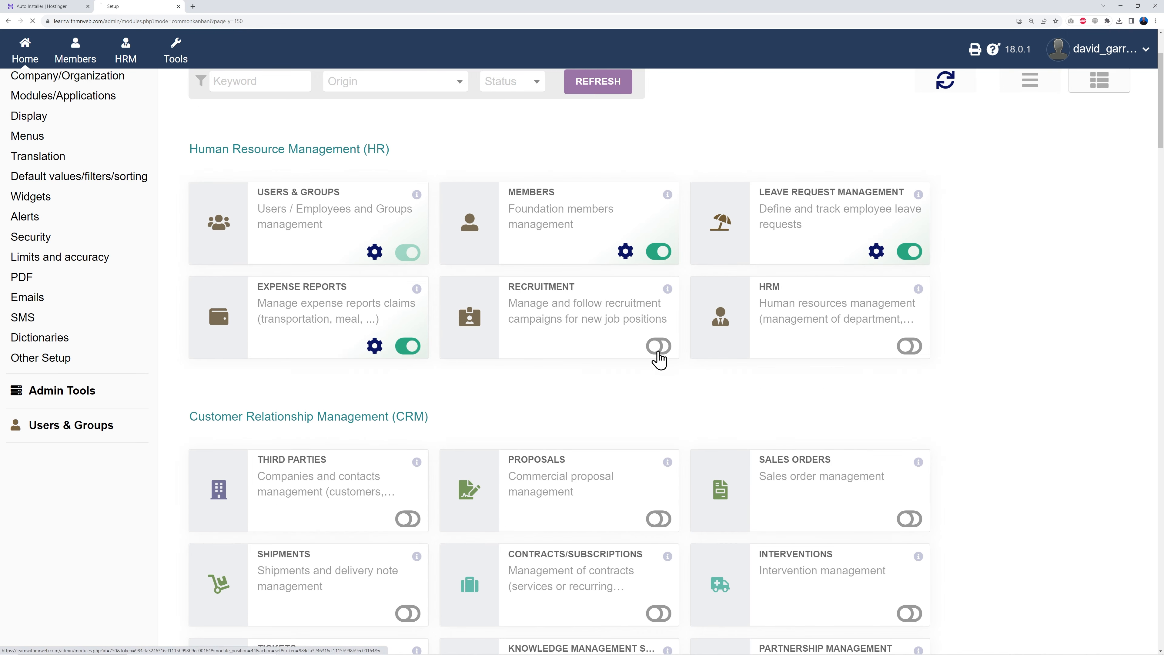
{"action": "left_click", "coordinate": [909, 346]}
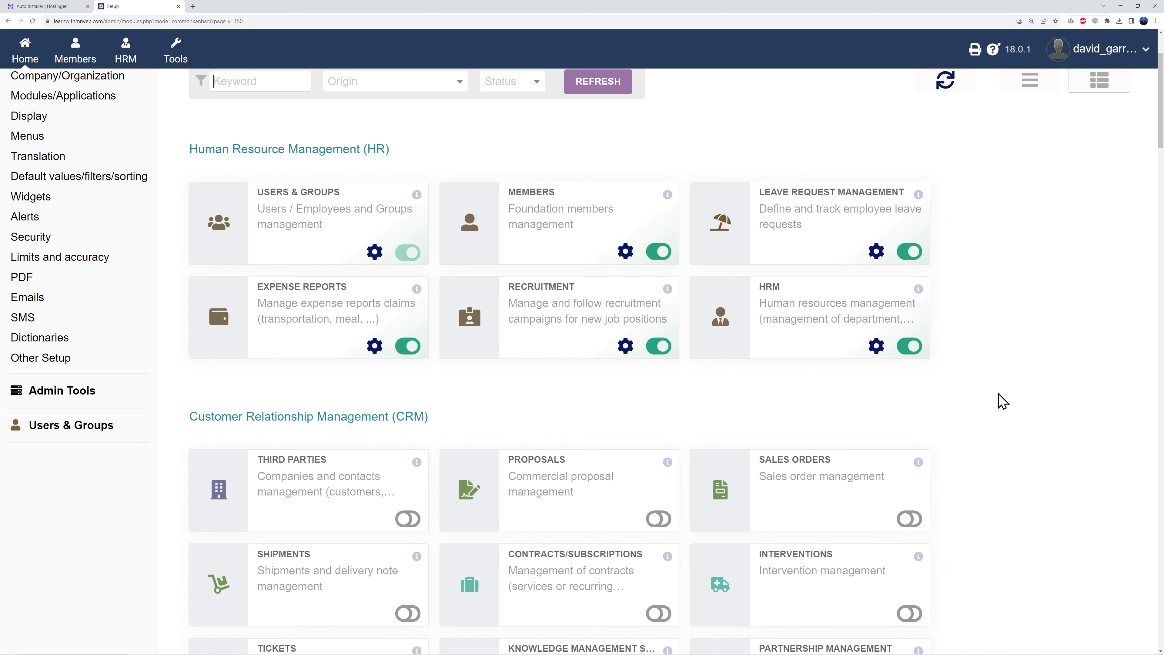
{"action": "scroll", "coordinate": [1001, 400], "scroll_direction": "down", "scroll_amount": 5}
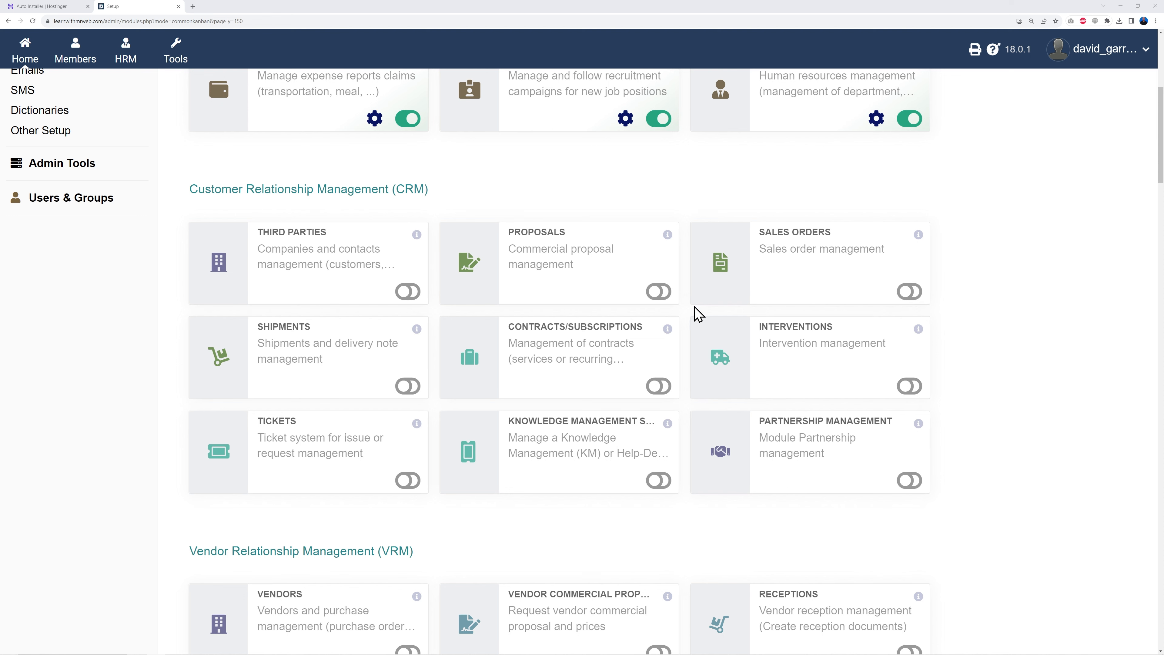
- Enable Proposals (with Third Parties), Sales Orders, Contracts, Shipments, Tickets and Knowledge Management
{"action": "left_click", "coordinate": [659, 292]}
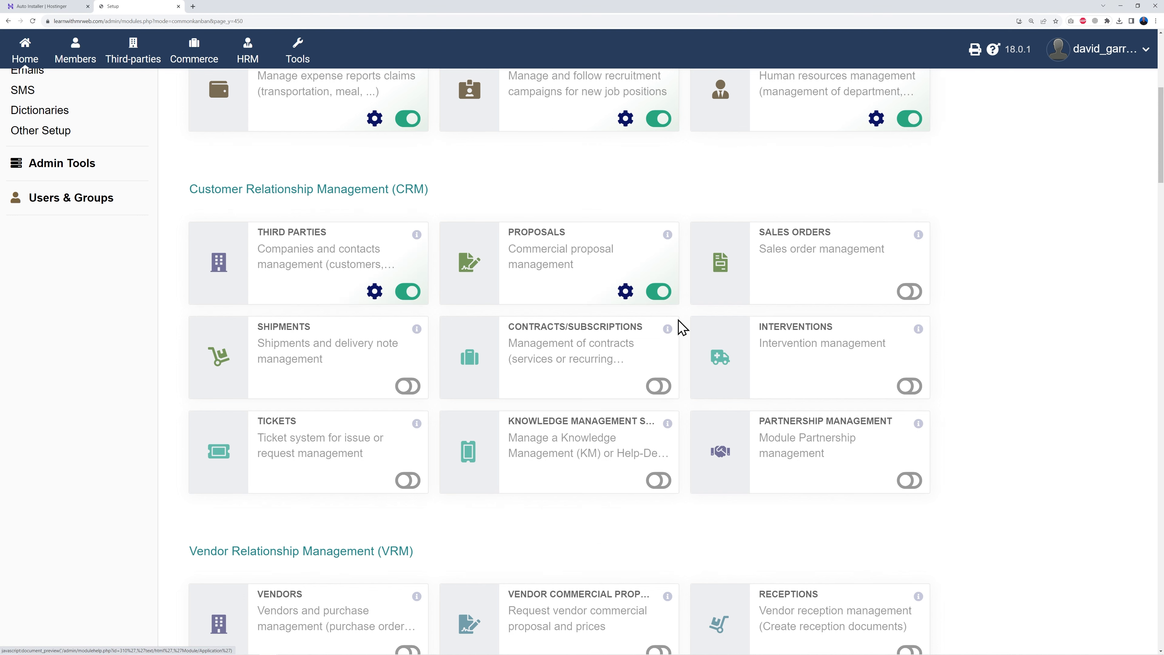
{"action": "left_click", "coordinate": [912, 296]}
{"action": "left_click", "coordinate": [659, 386]}
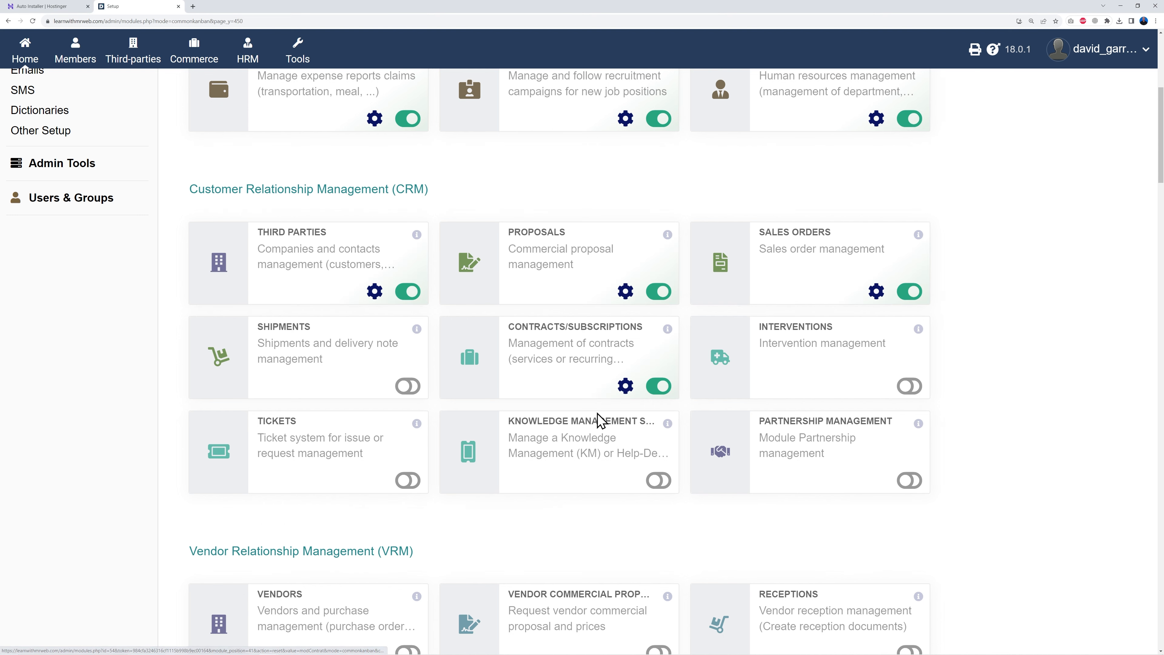
{"action": "left_click", "coordinate": [407, 386]}
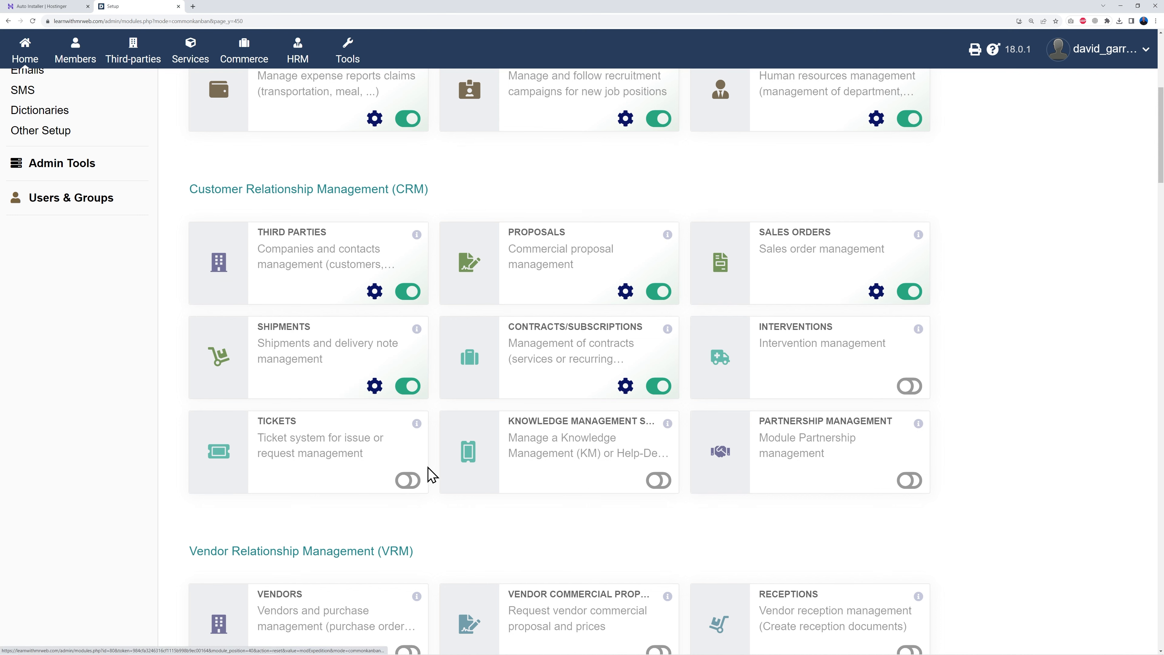
{"action": "left_click", "coordinate": [408, 482]}
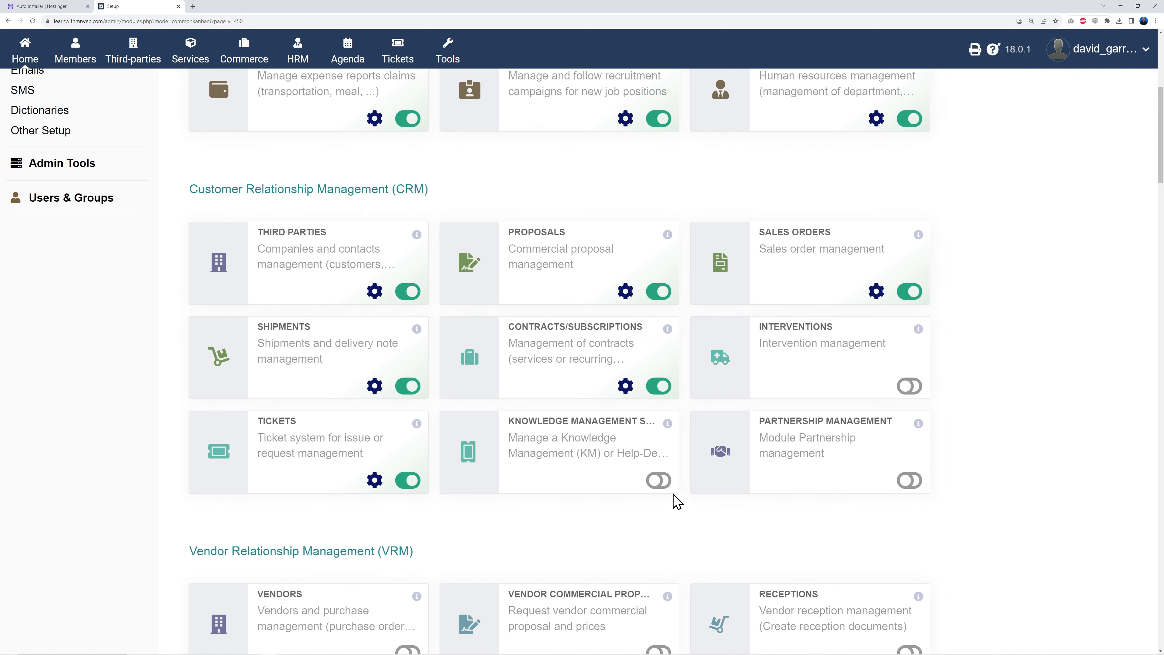
{"action": "left_click", "coordinate": [660, 481]}
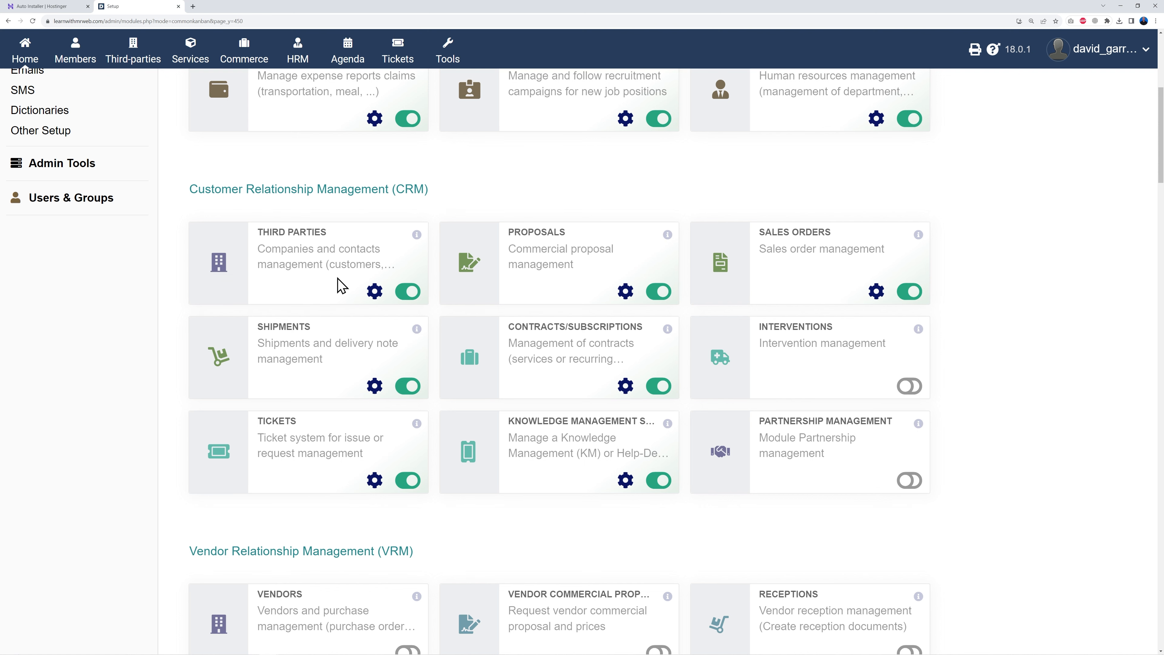
{"action": "scroll", "coordinate": [939, 401], "scroll_direction": "down", "scroll_amount": 6}
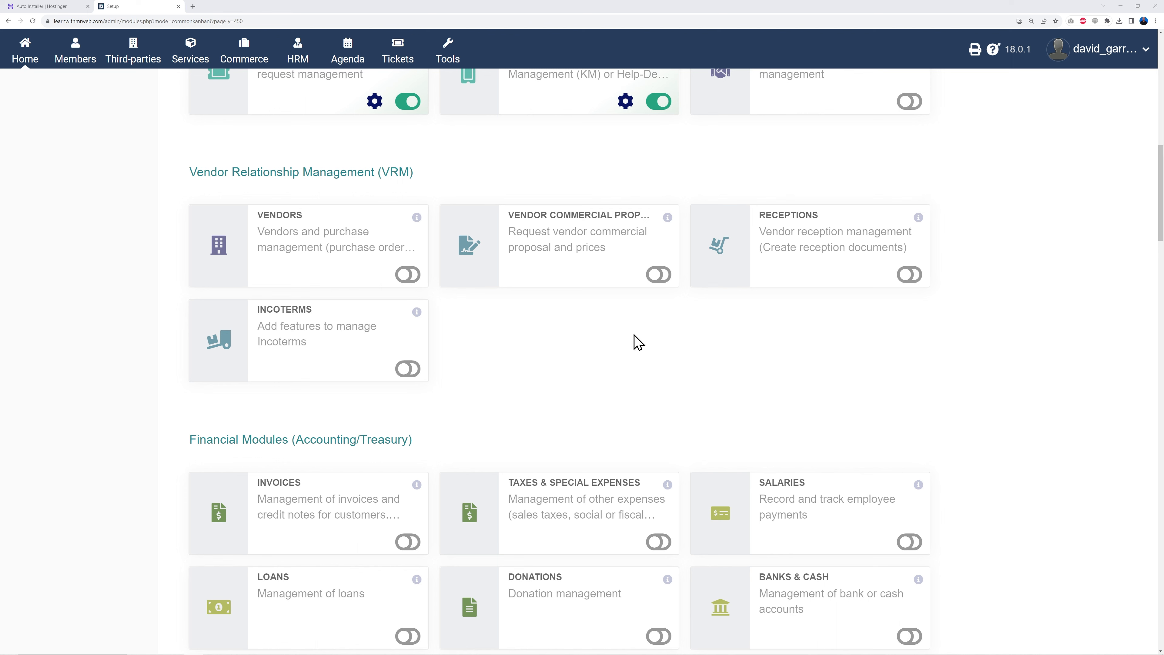
- Enable the Vendors, Vendor Proposals, Receptions and Incoterms modules
{"action": "left_click", "coordinate": [407, 274]}
{"action": "left_click", "coordinate": [658, 275]}
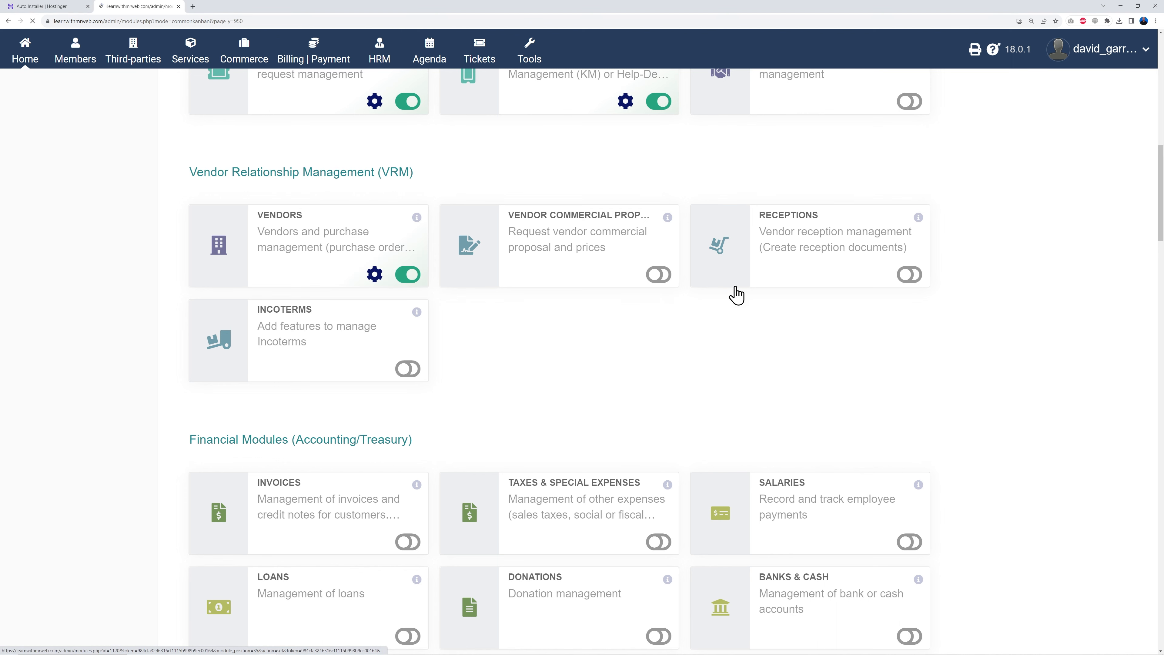
{"action": "left_click", "coordinate": [904, 279]}
{"action": "left_click", "coordinate": [407, 369]}
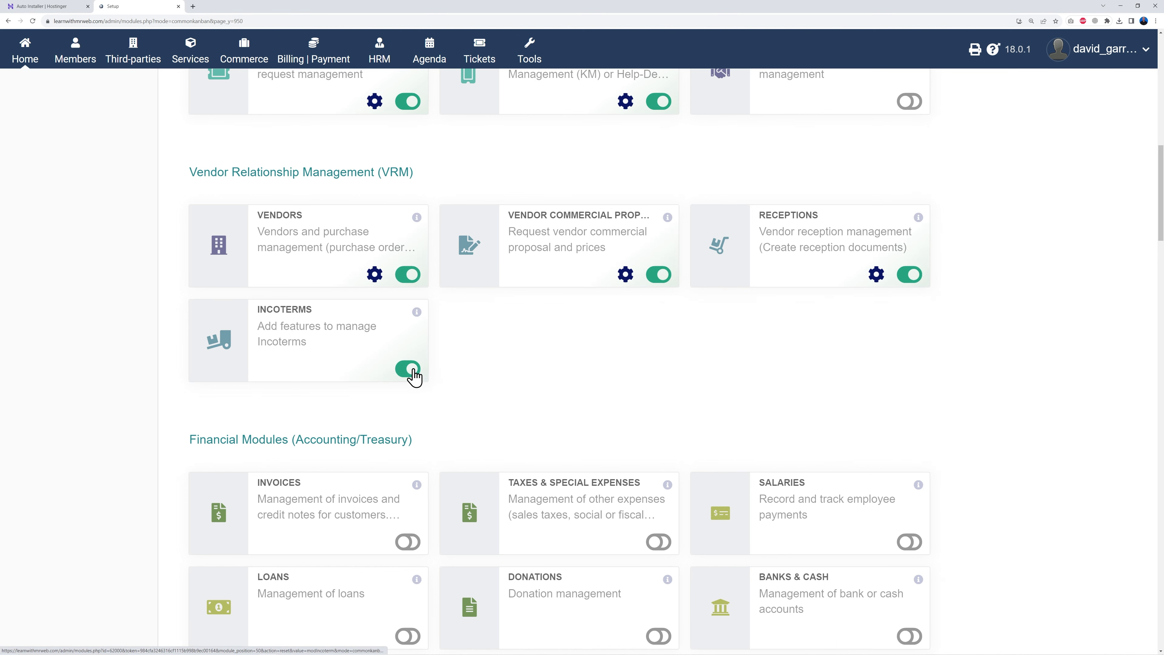
{"action": "scroll", "coordinate": [977, 411], "scroll_direction": "down", "scroll_amount": 5}
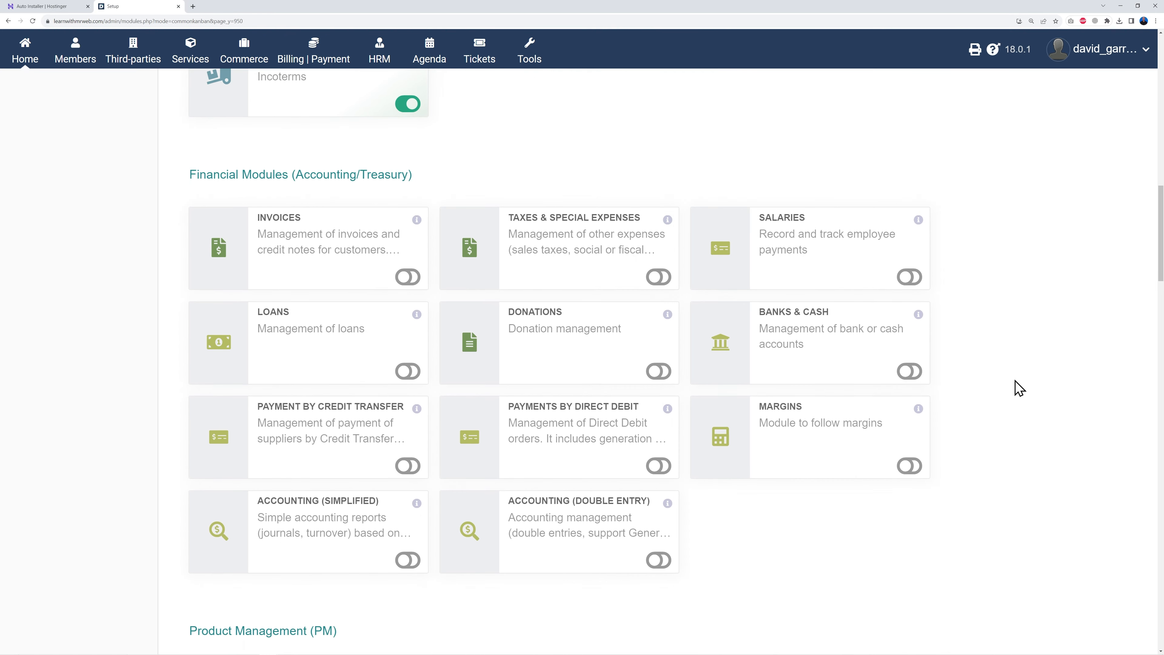
{"action": "scroll", "coordinate": [1013, 390], "scroll_direction": "down", "scroll_amount": 1}
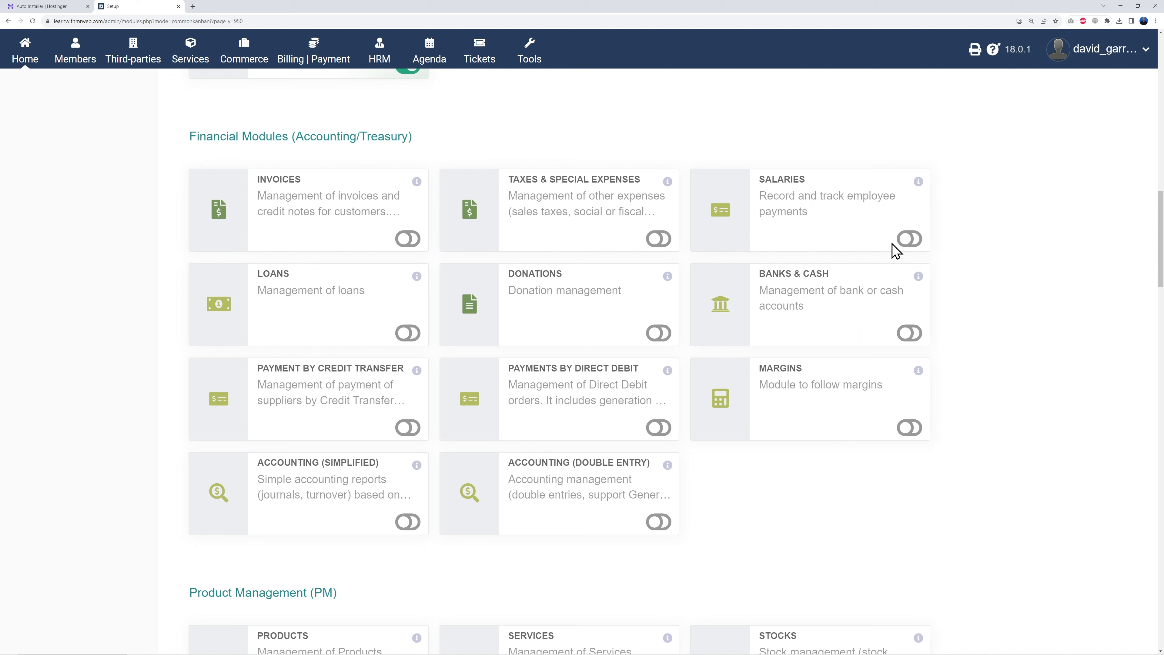
- Enable Salaries, Loans, Donations, Banks & Cash, Margins, Direct Debit, Credit Transfer and double-entry Accounting
{"action": "left_click", "coordinate": [905, 239]}
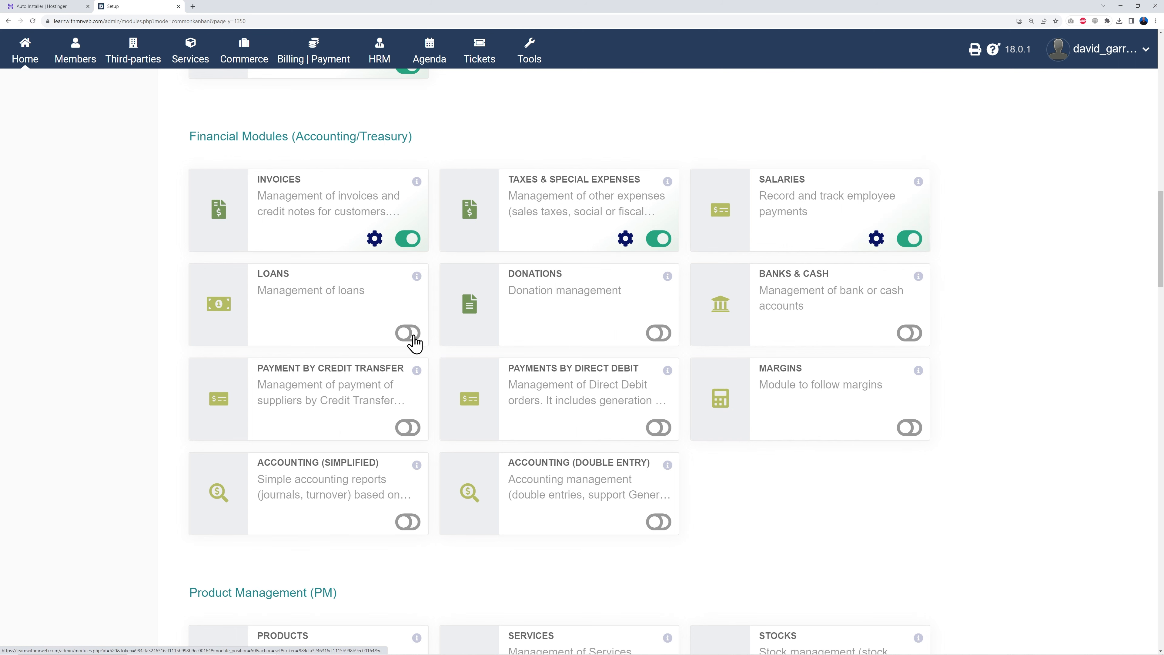
{"action": "left_click", "coordinate": [408, 333]}
{"action": "left_click", "coordinate": [659, 335]}
{"action": "left_click", "coordinate": [908, 334]}
{"action": "left_click", "coordinate": [912, 426]}
{"action": "left_click", "coordinate": [658, 428]}
{"action": "left_click", "coordinate": [405, 431]}
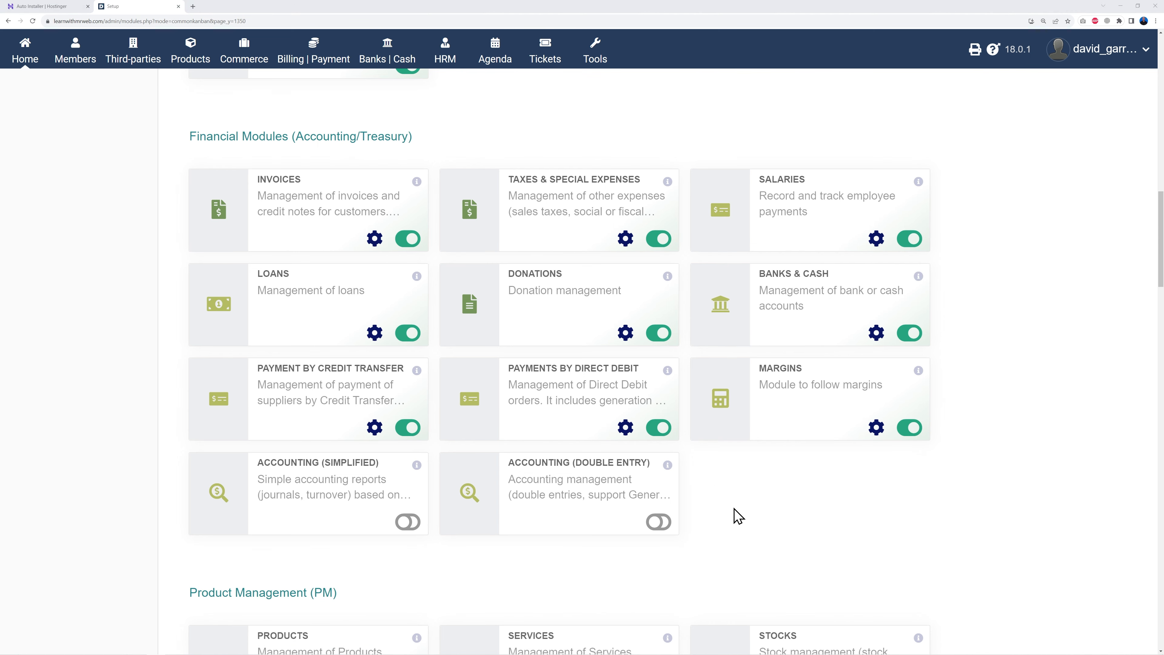
{"action": "left_click", "coordinate": [661, 523]}
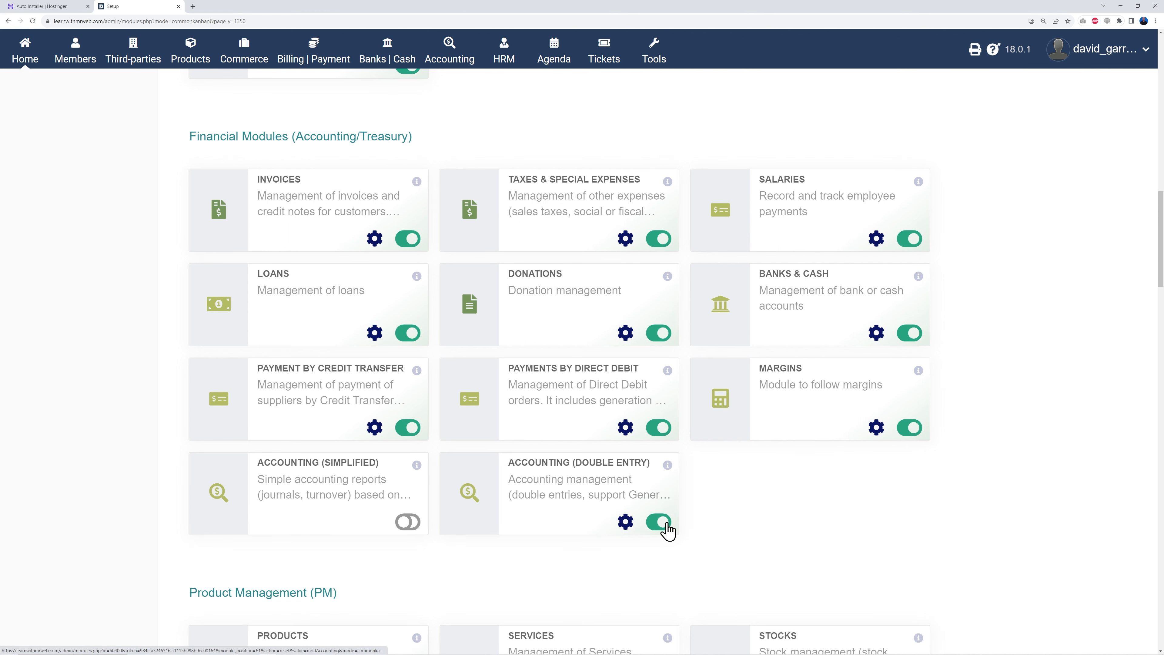
{"action": "scroll", "coordinate": [875, 495], "scroll_direction": "down", "scroll_amount": 8}
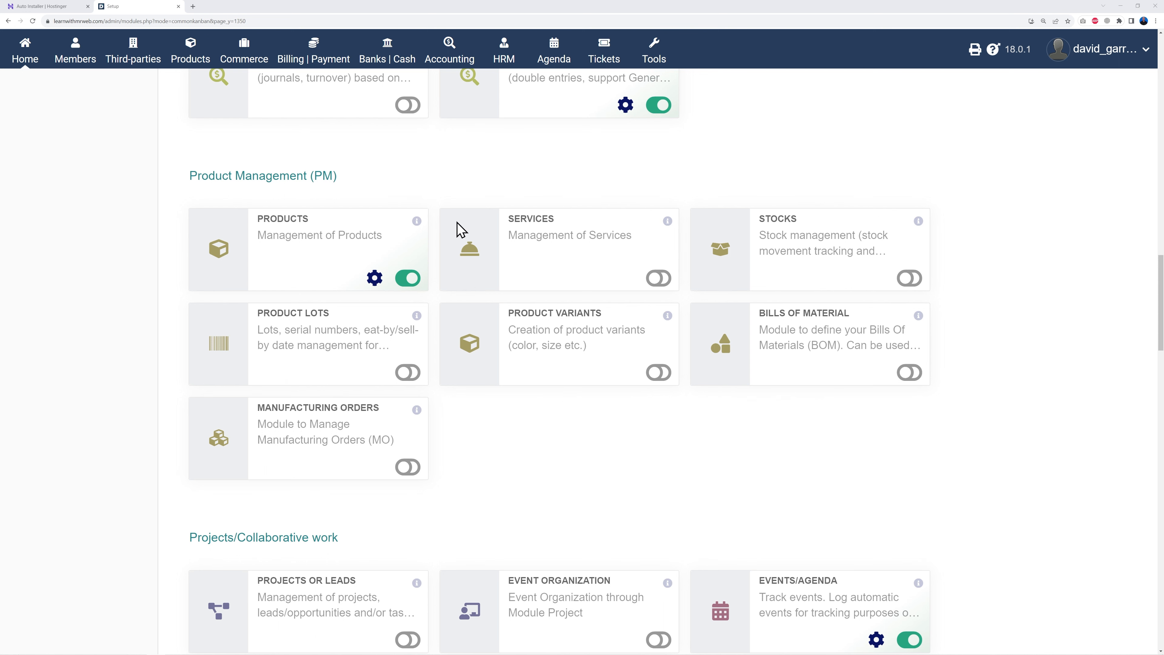
- Enable the Services, Bills of Material, Product Variants, Product Lots and Manufacturing Orders modules
{"action": "left_click", "coordinate": [660, 279]}
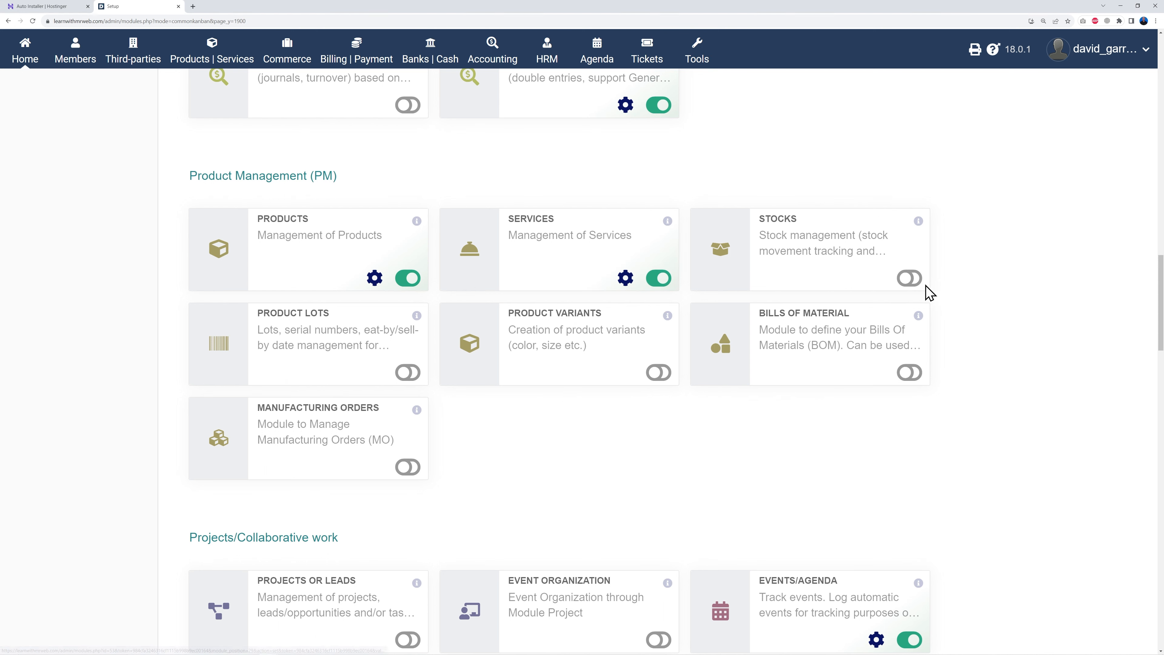
{"action": "left_click", "coordinate": [909, 372]}
{"action": "left_click", "coordinate": [658, 372]}
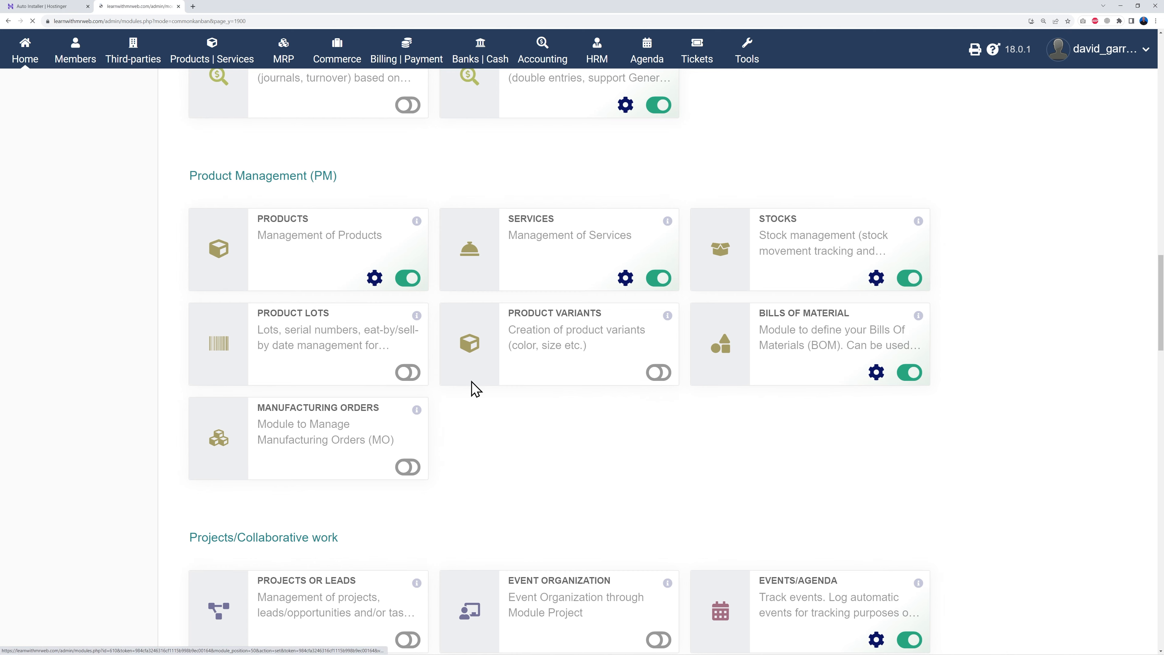
{"action": "left_click", "coordinate": [407, 372]}
{"action": "left_click", "coordinate": [407, 467]}
- Enable the Projects or Leads and Resources modules
{"action": "scroll", "coordinate": [925, 462], "scroll_direction": "down", "scroll_amount": 5}
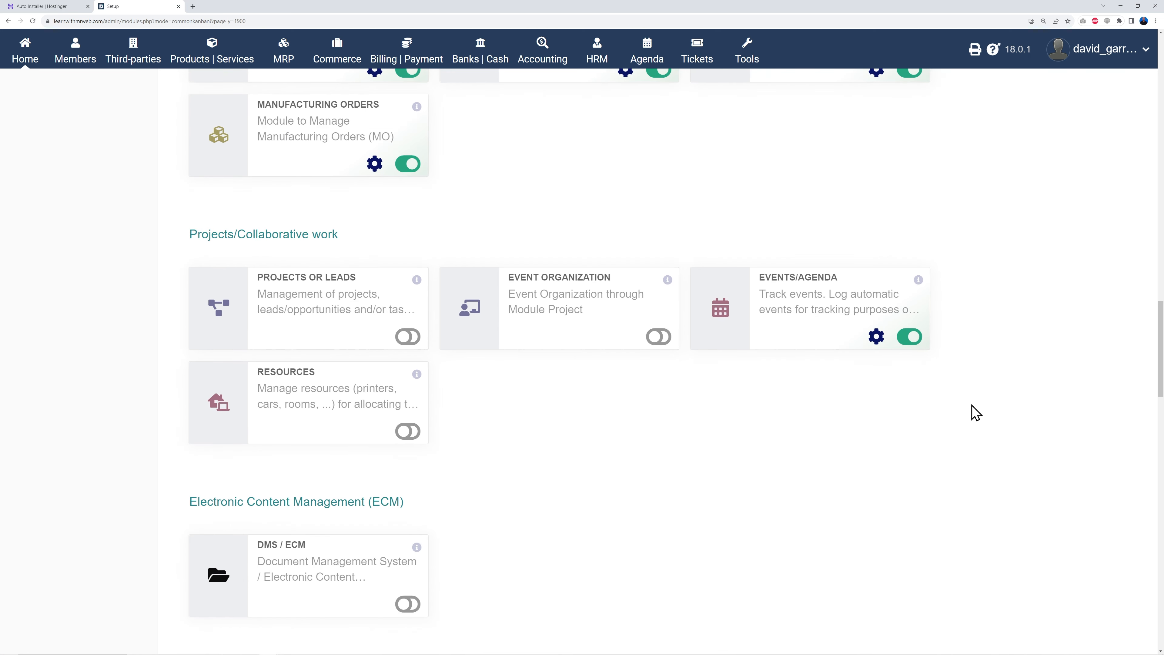
{"action": "scroll", "coordinate": [976, 401], "scroll_direction": "down", "scroll_amount": 1}
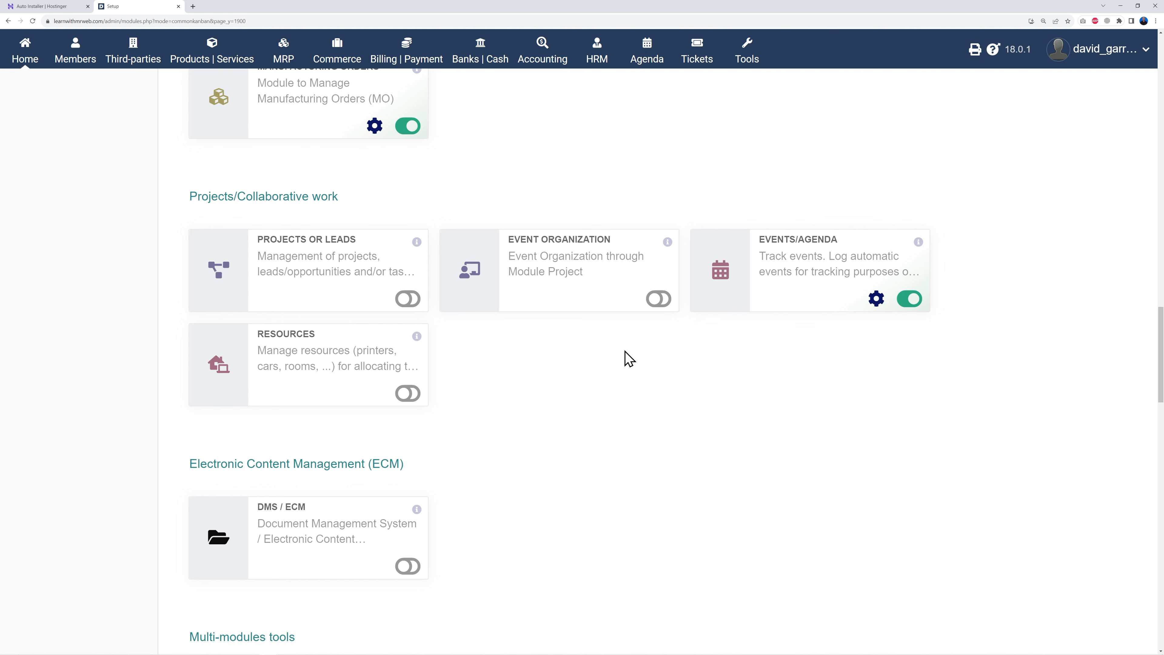
{"action": "left_click", "coordinate": [408, 299]}
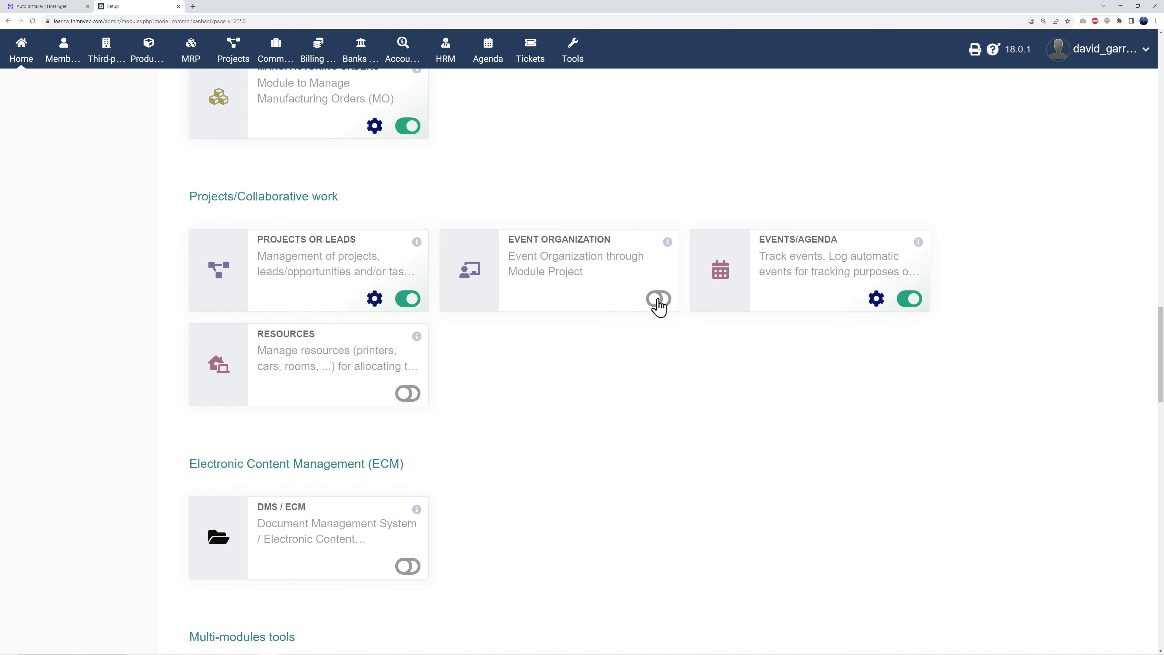
{"action": "left_click", "coordinate": [406, 395]}
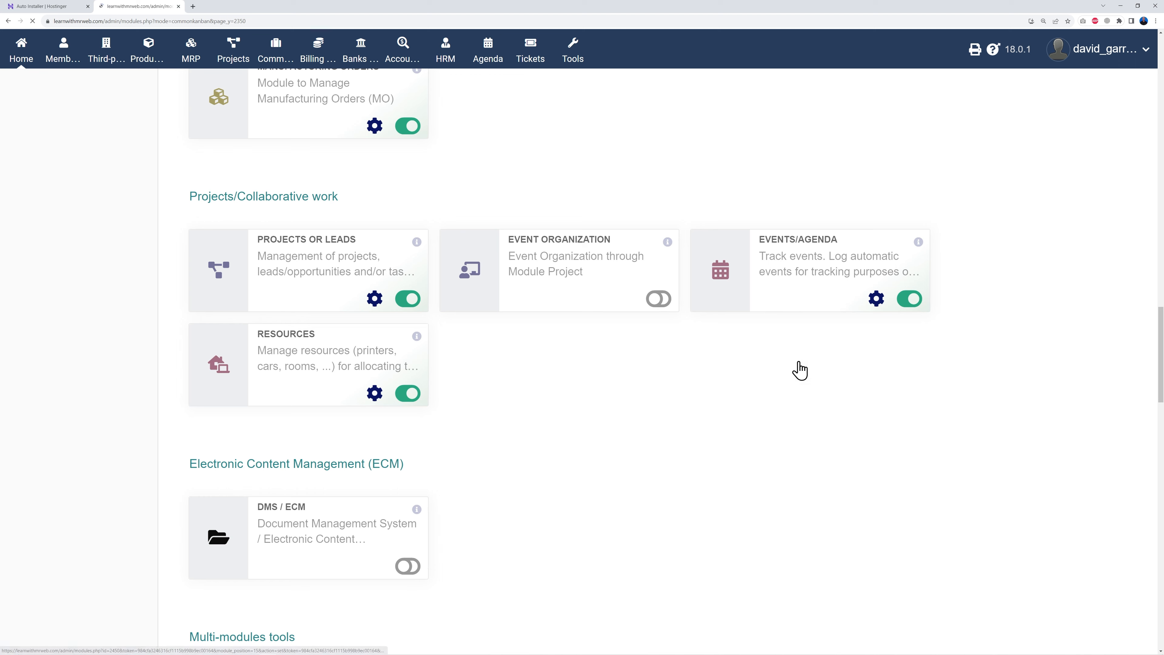
{"action": "scroll", "coordinate": [995, 365], "scroll_direction": "down", "scroll_amount": 5}
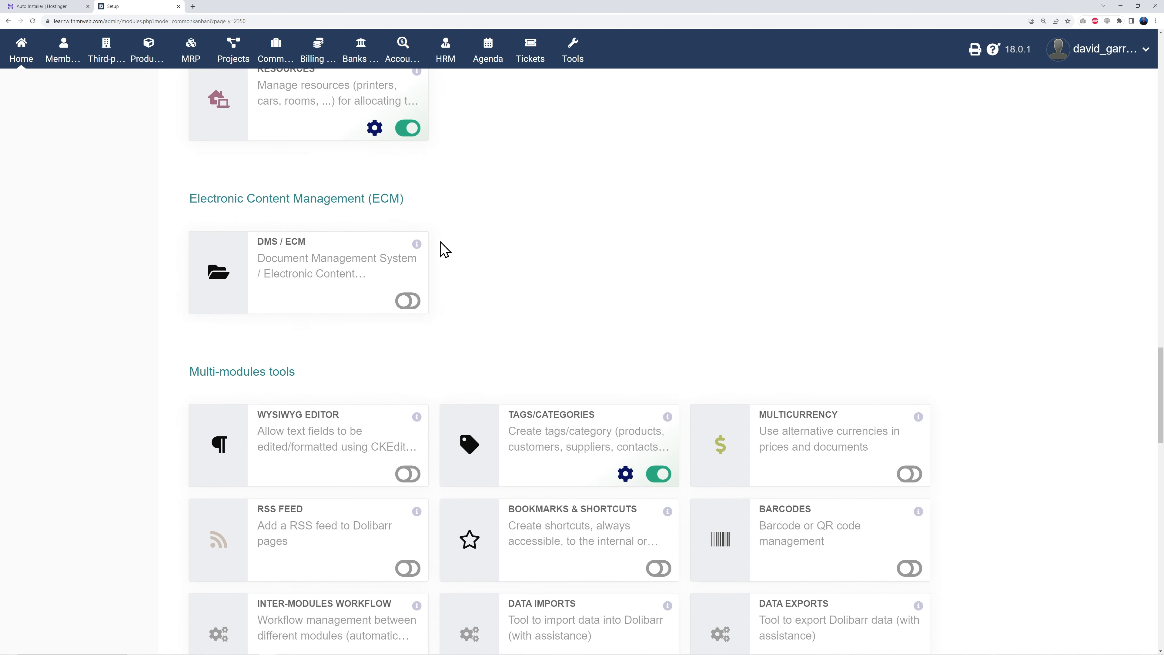
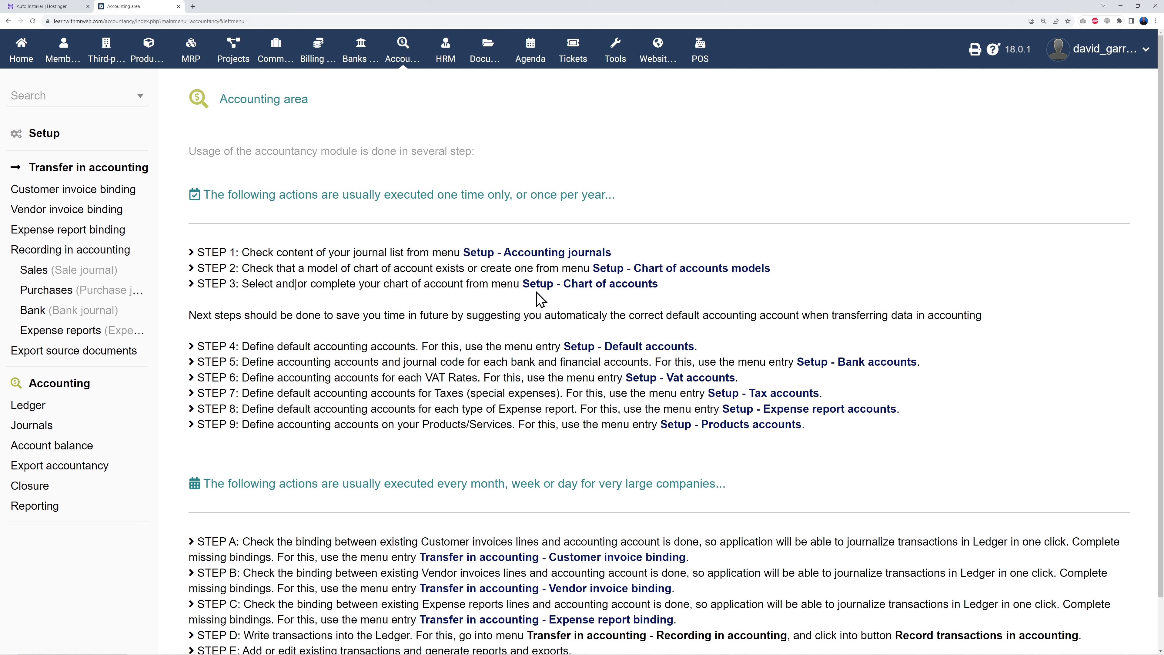
- Load ENG-BASE England plan (GB) as the active chart of accounts
{"action": "left_click", "coordinate": [568, 295]}
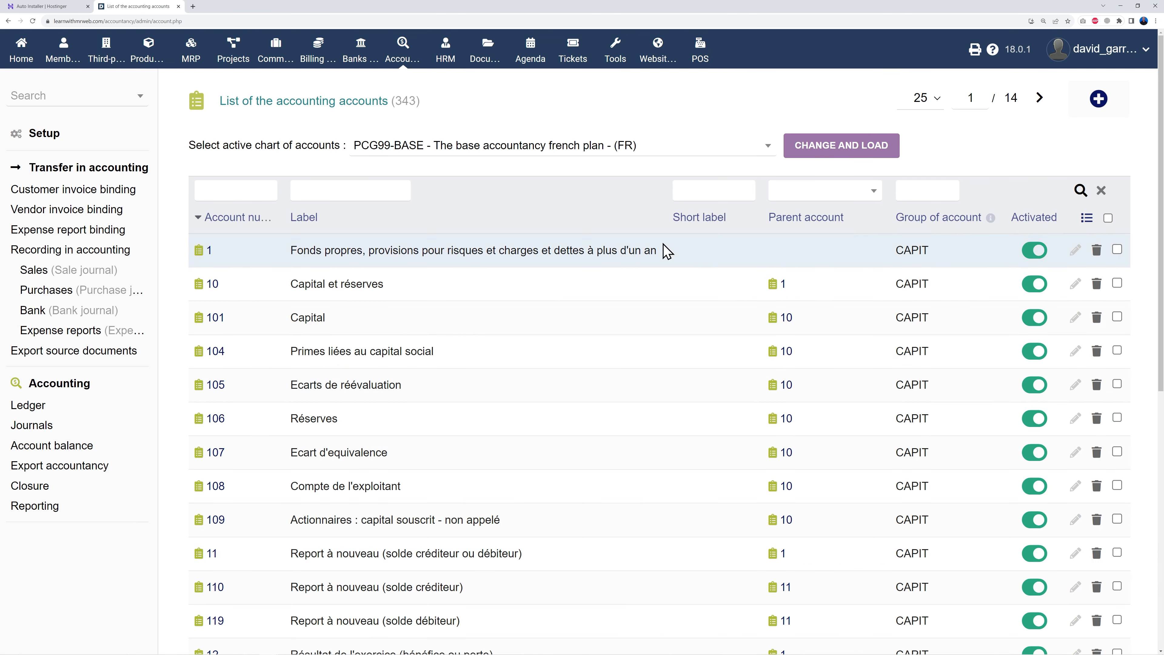
{"action": "left_click", "coordinate": [733, 155]}
{"action": "scroll", "coordinate": [681, 294], "scroll_direction": "down", "scroll_amount": 3}
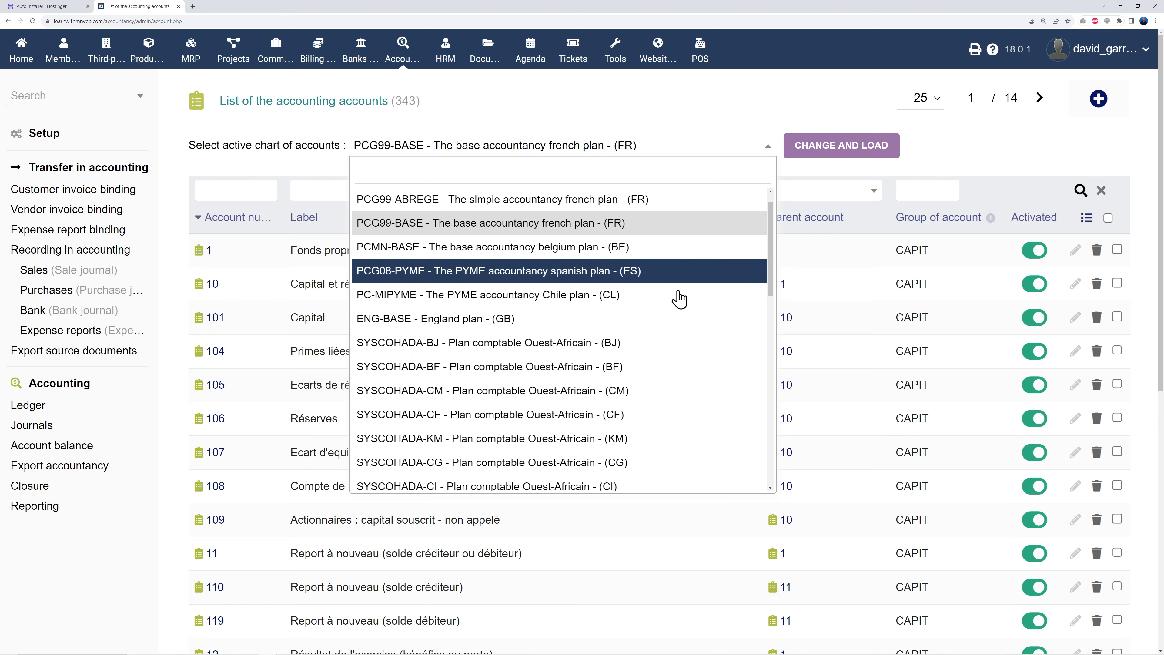
{"action": "scroll", "coordinate": [679, 298], "scroll_direction": "down", "scroll_amount": 10}
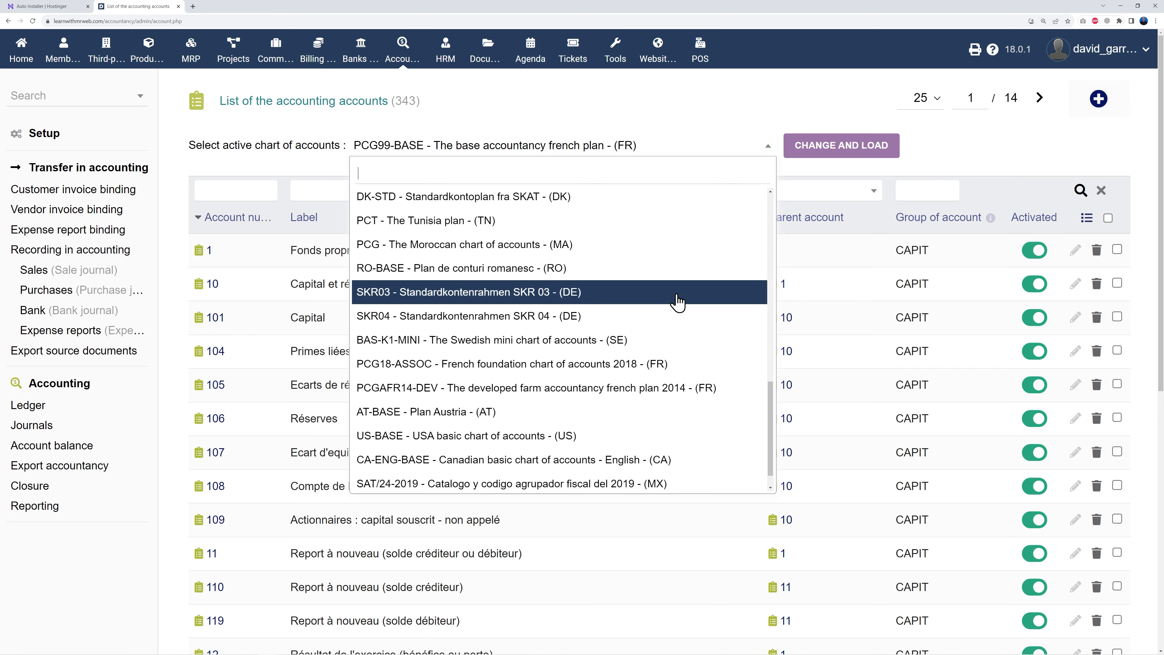
{"action": "scroll", "coordinate": [677, 301], "scroll_direction": "down", "scroll_amount": 1}
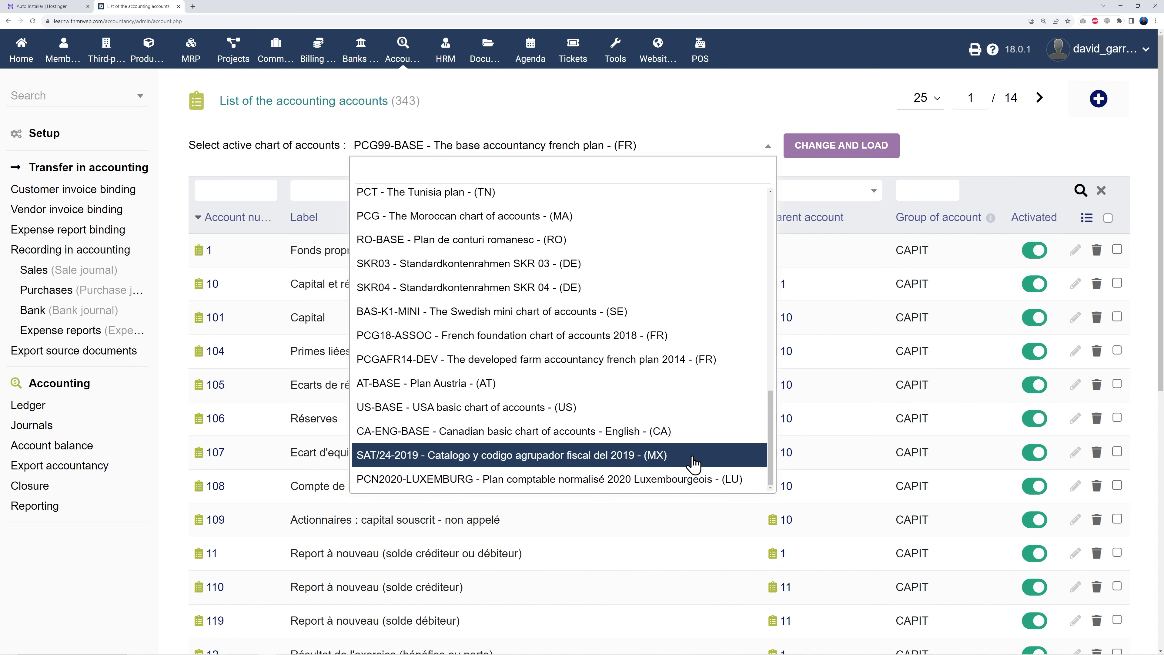
{"action": "scroll", "coordinate": [690, 479], "scroll_direction": "up", "scroll_amount": 10}
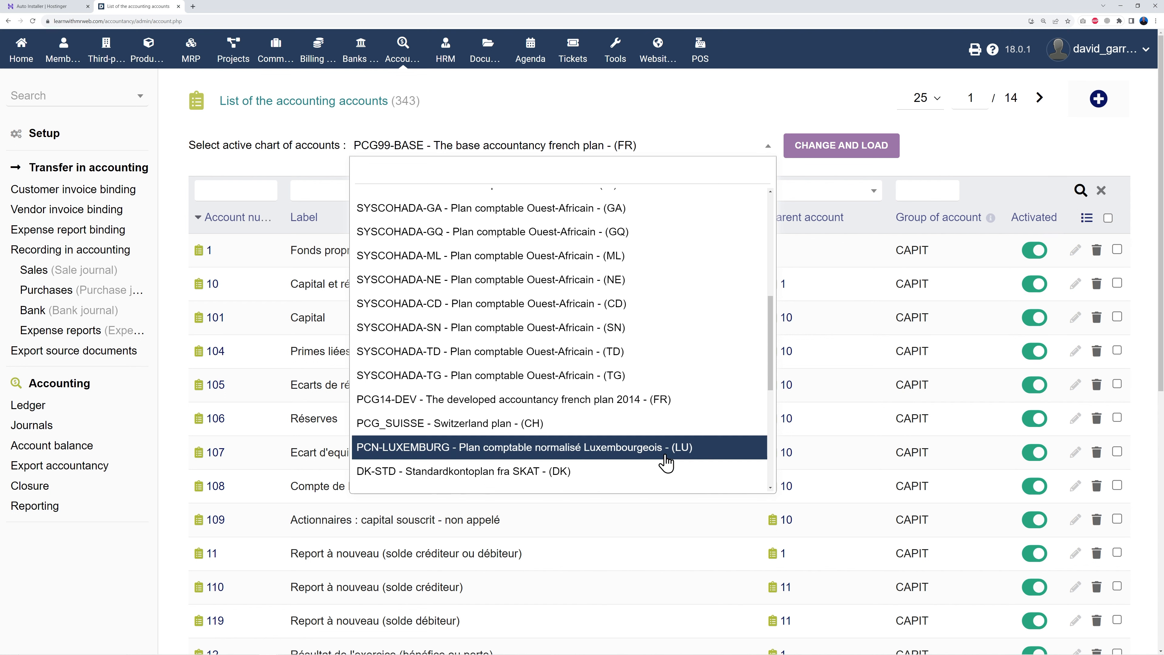
{"action": "scroll", "coordinate": [666, 464], "scroll_direction": "up", "scroll_amount": 4}
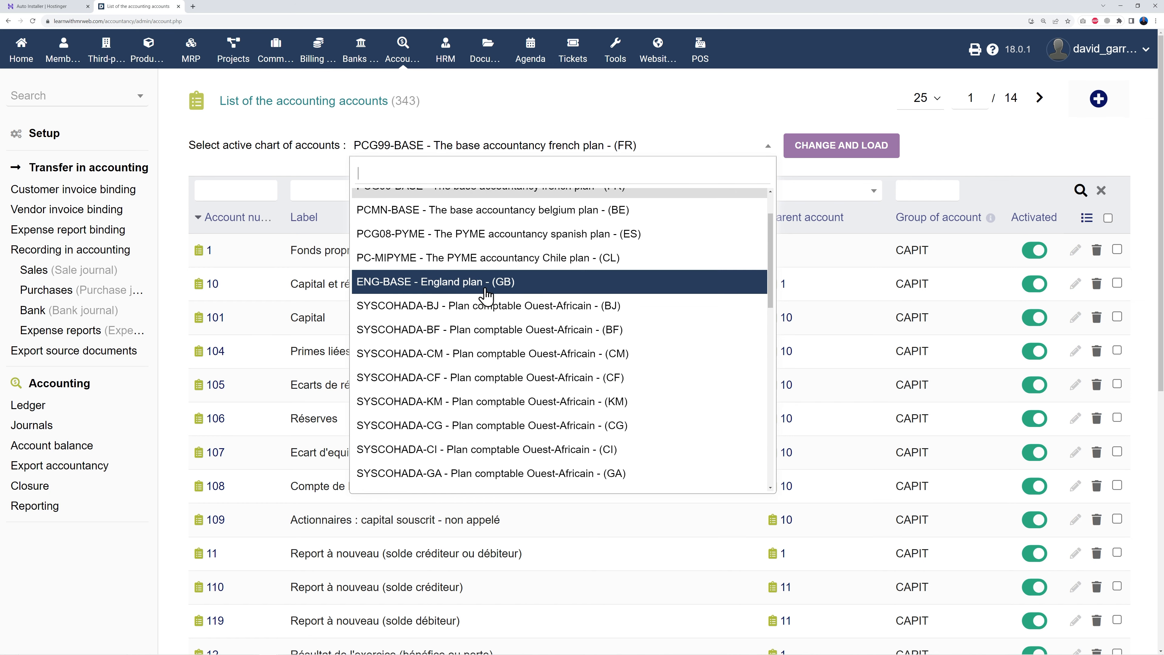
{"action": "left_click", "coordinate": [472, 294]}
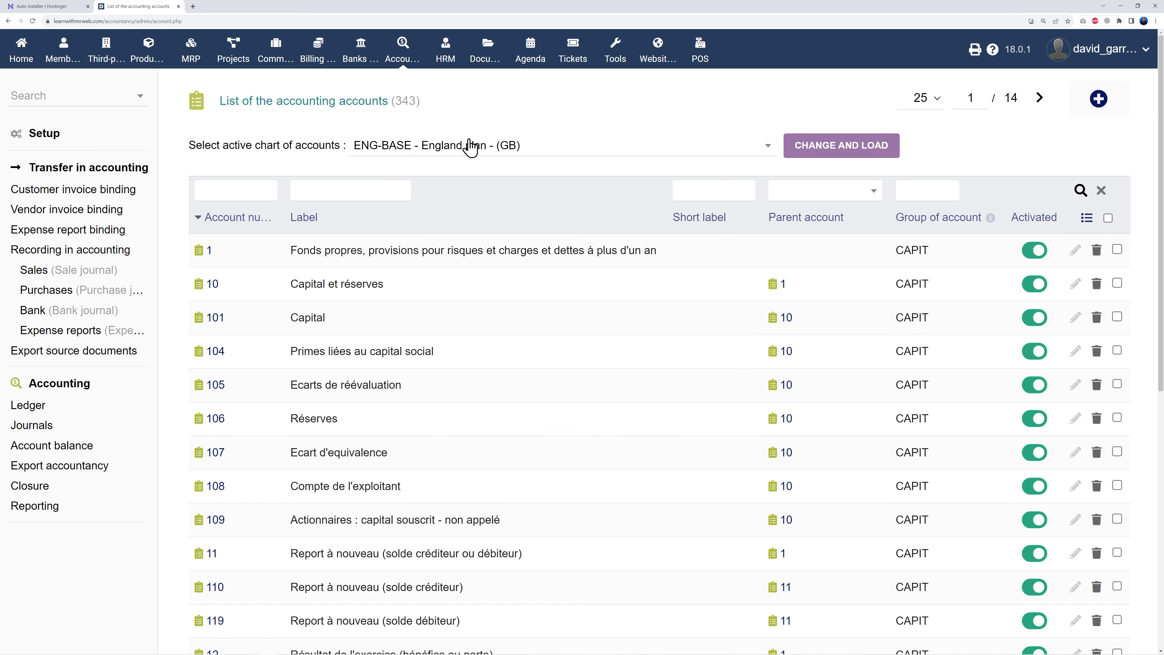
{"action": "left_click", "coordinate": [836, 146]}
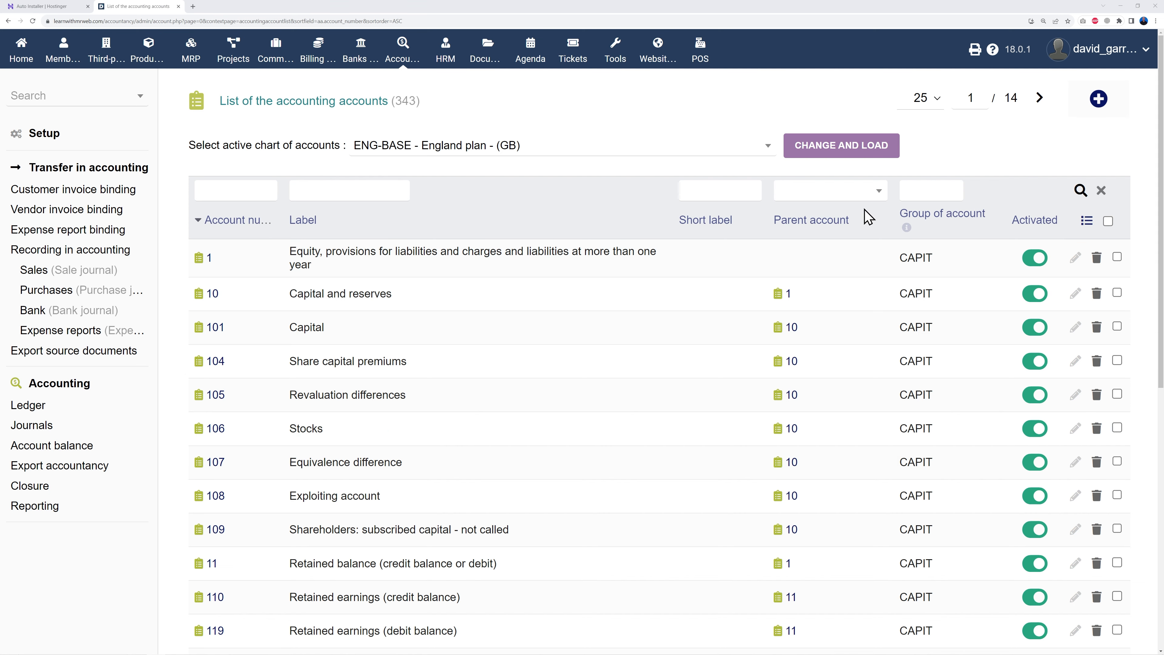
- Browse the parent account filter options of the England chart
{"action": "left_click", "coordinate": [876, 192]}
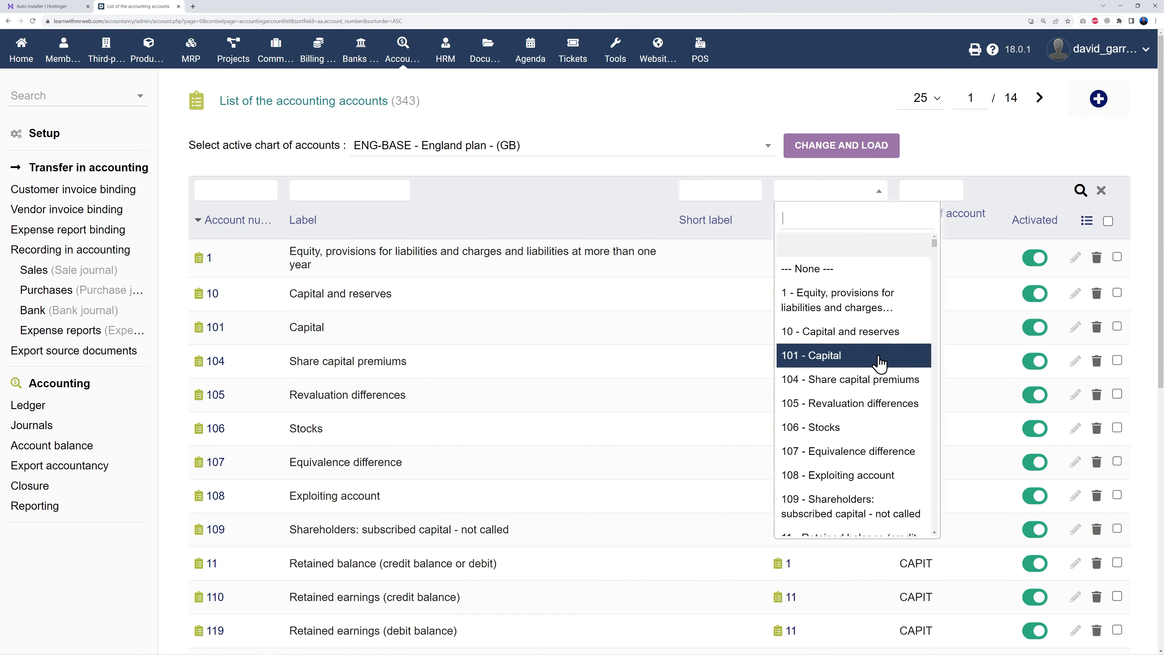
{"action": "scroll", "coordinate": [879, 364], "scroll_direction": "down", "scroll_amount": 2}
{"action": "scroll", "coordinate": [856, 365], "scroll_direction": "down", "scroll_amount": 2}
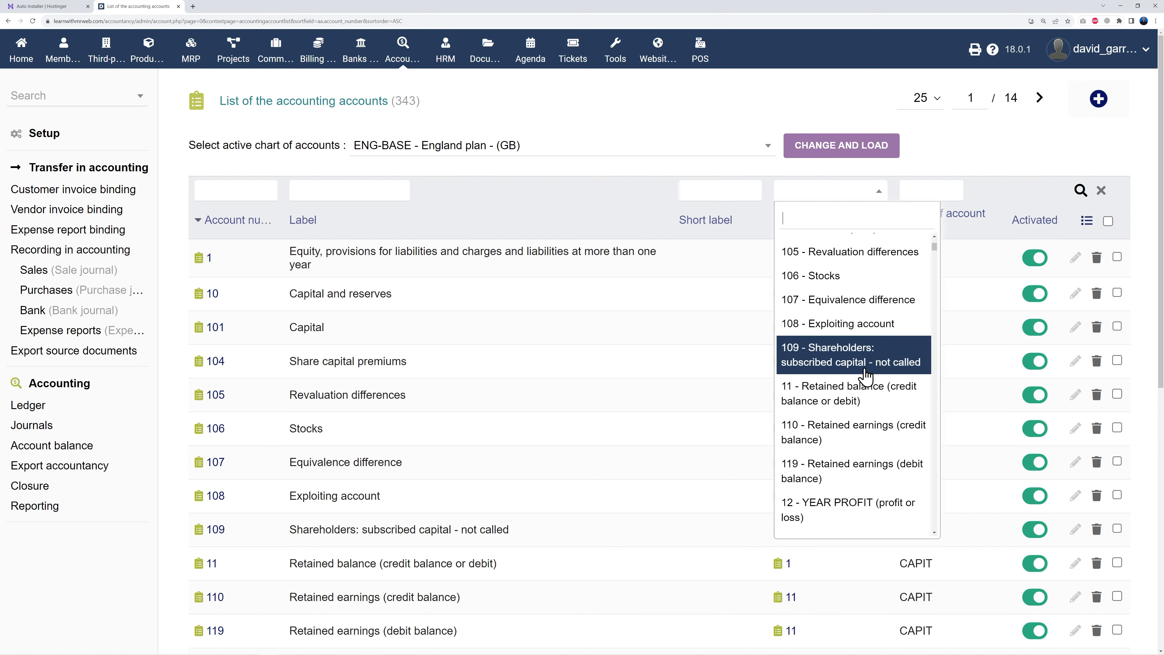
{"action": "scroll", "coordinate": [856, 367], "scroll_direction": "down", "scroll_amount": 6}
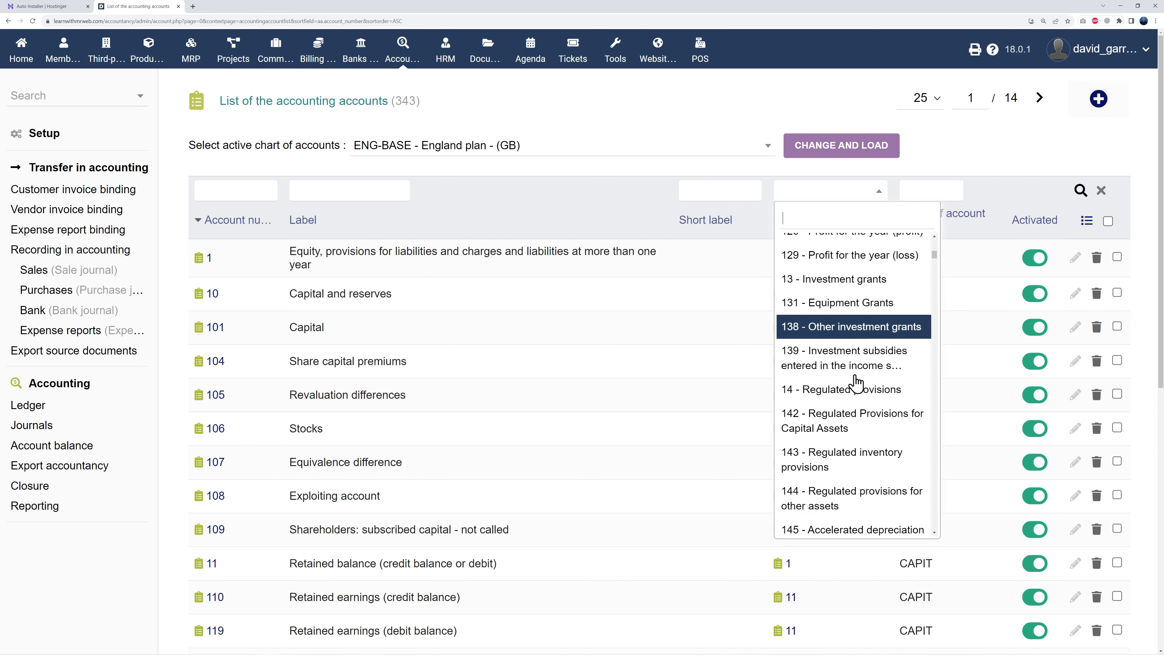
{"action": "scroll", "coordinate": [855, 380], "scroll_direction": "down", "scroll_amount": 8}
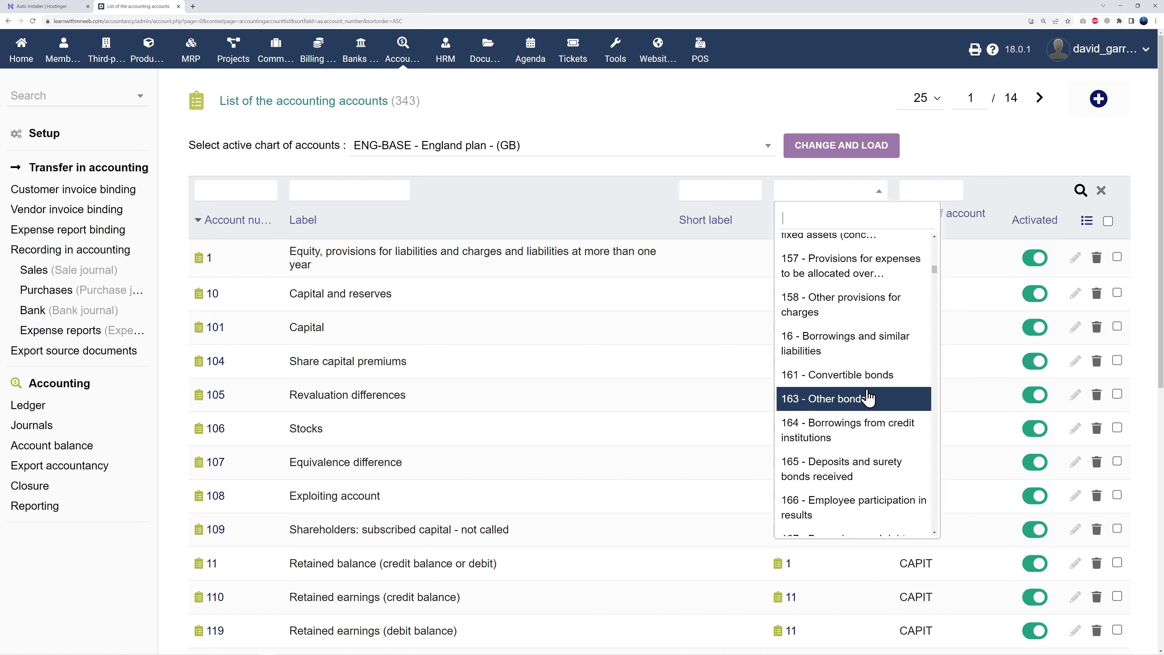
{"action": "scroll", "coordinate": [871, 407], "scroll_direction": "down", "scroll_amount": 8}
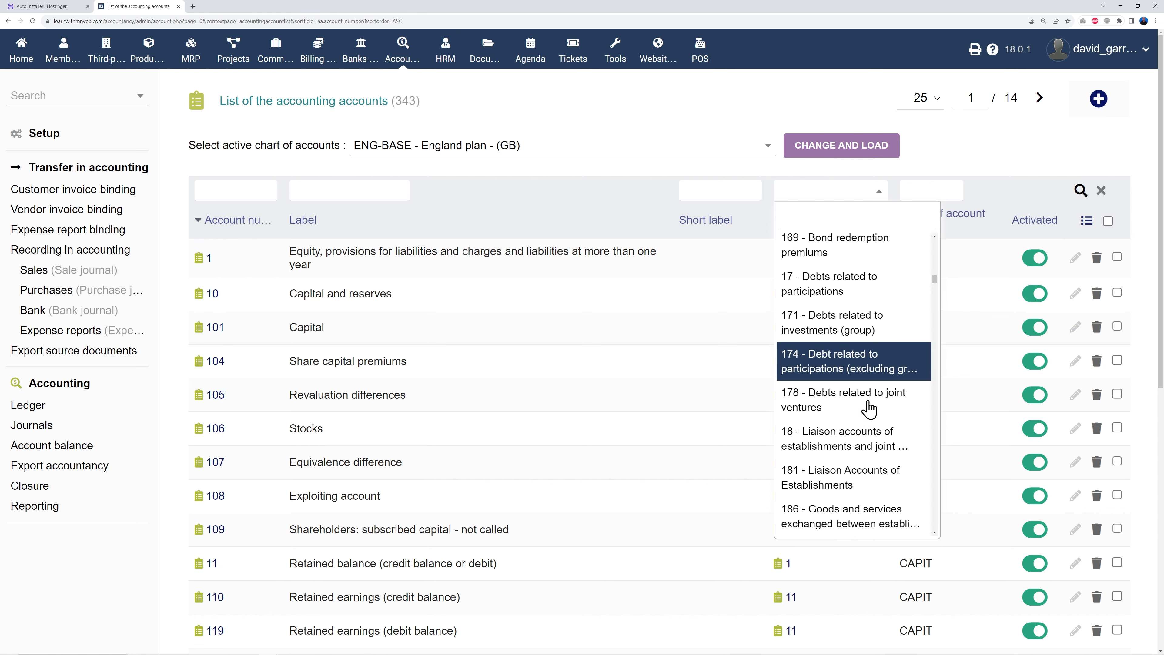
{"action": "scroll", "coordinate": [869, 410], "scroll_direction": "down", "scroll_amount": 8}
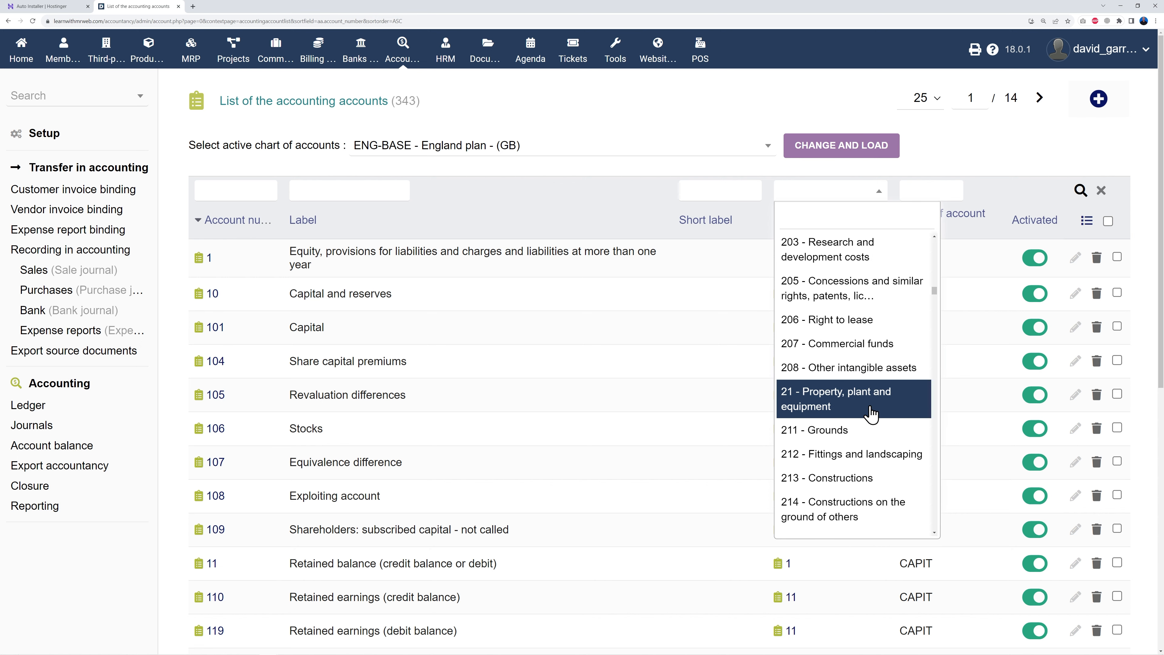
{"action": "scroll", "coordinate": [871, 411], "scroll_direction": "down", "scroll_amount": 3}
{"action": "left_click", "coordinate": [953, 148]}
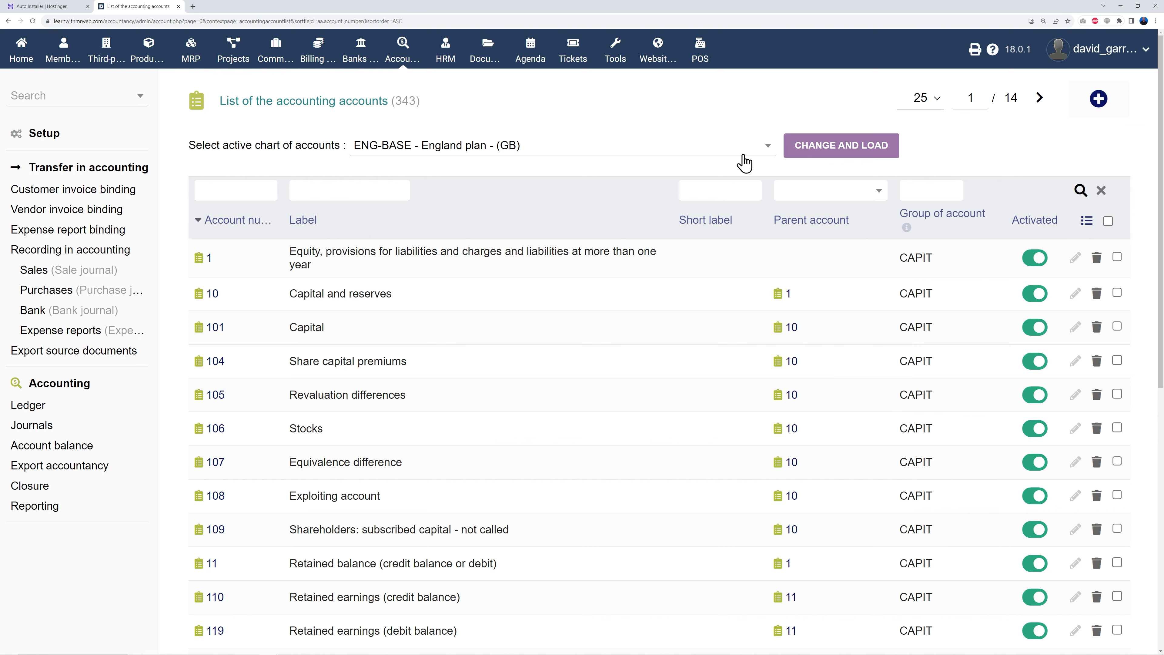
- Recheck the chart list, keep the England plan and return to the Accounting setup overview
{"action": "left_click", "coordinate": [746, 156]}
{"action": "scroll", "coordinate": [649, 362], "scroll_direction": "down", "scroll_amount": 10}
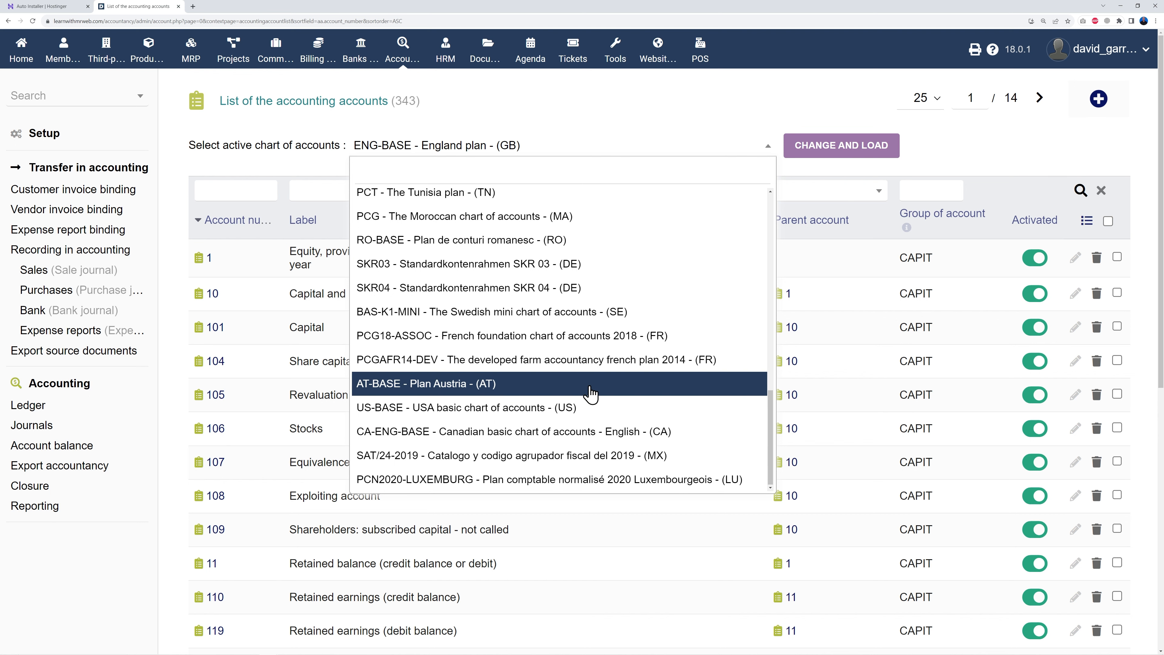
{"action": "scroll", "coordinate": [628, 349], "scroll_direction": "up", "scroll_amount": 5}
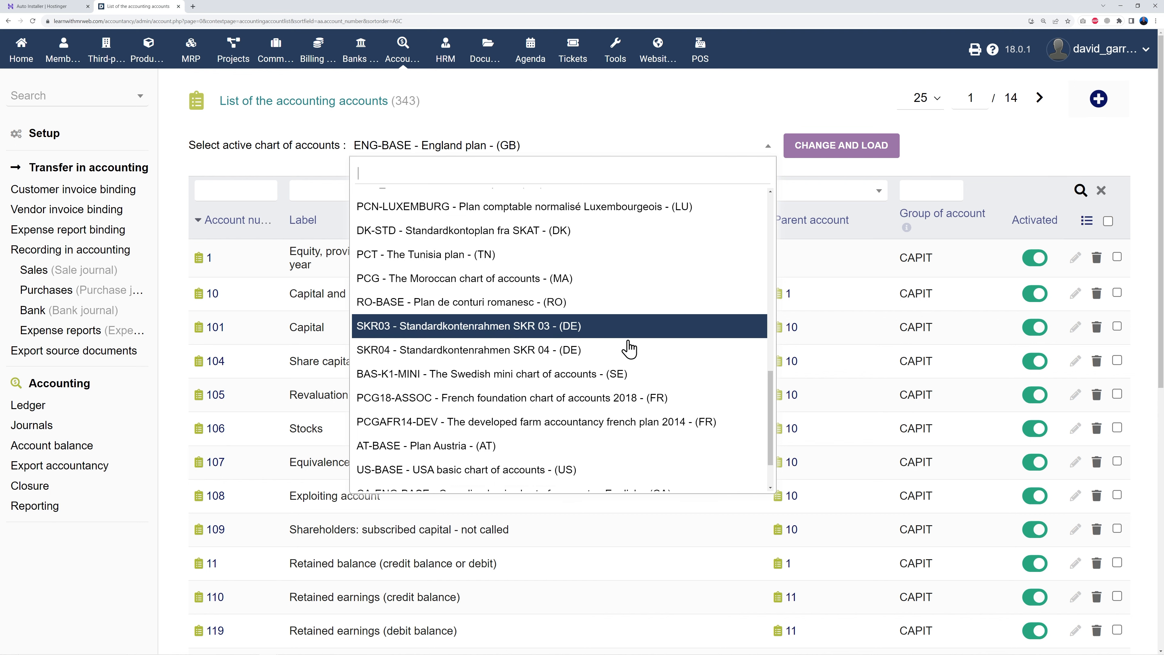
{"action": "scroll", "coordinate": [614, 380], "scroll_direction": "up", "scroll_amount": 5}
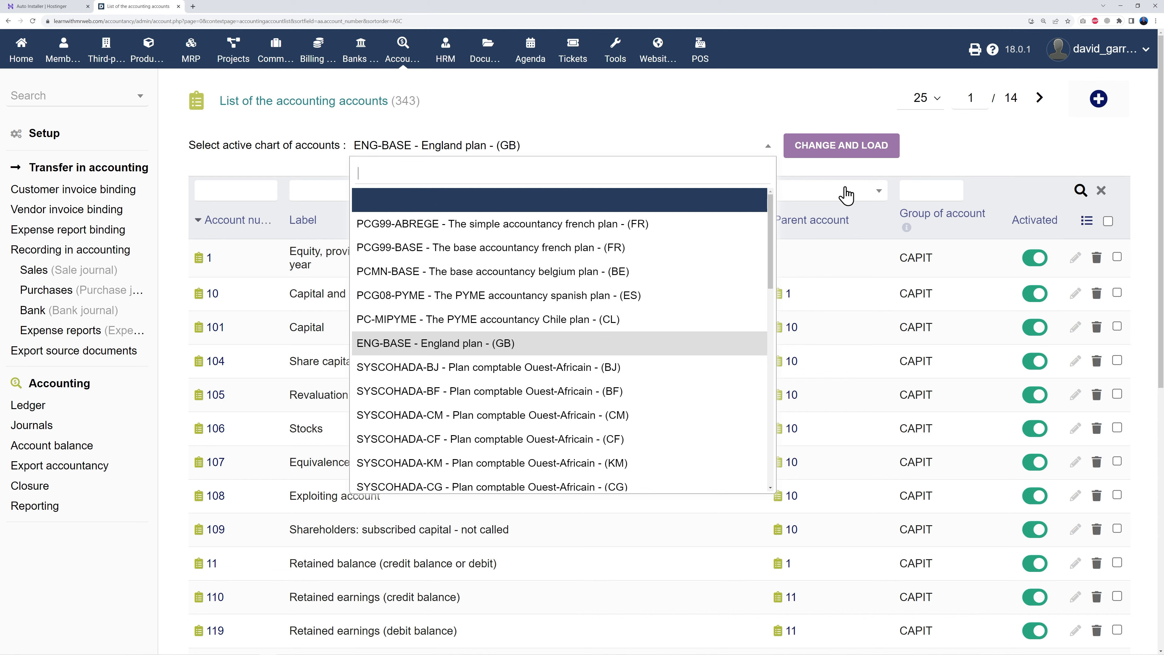
{"action": "left_click", "coordinate": [939, 163]}
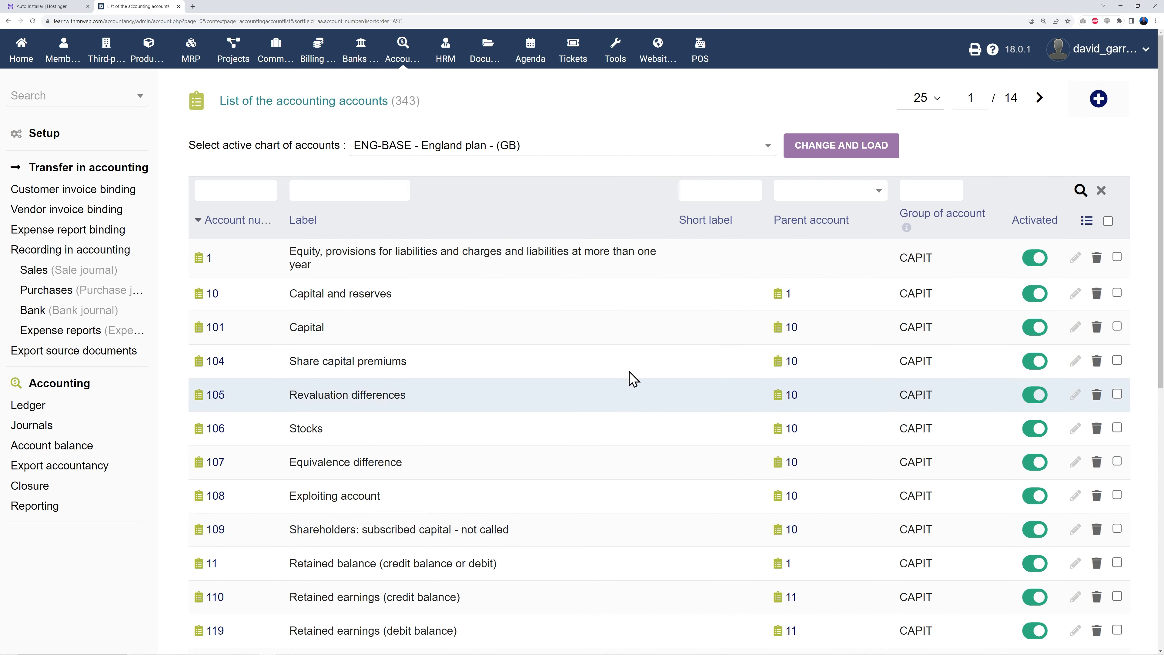
{"action": "left_click", "coordinate": [52, 138]}
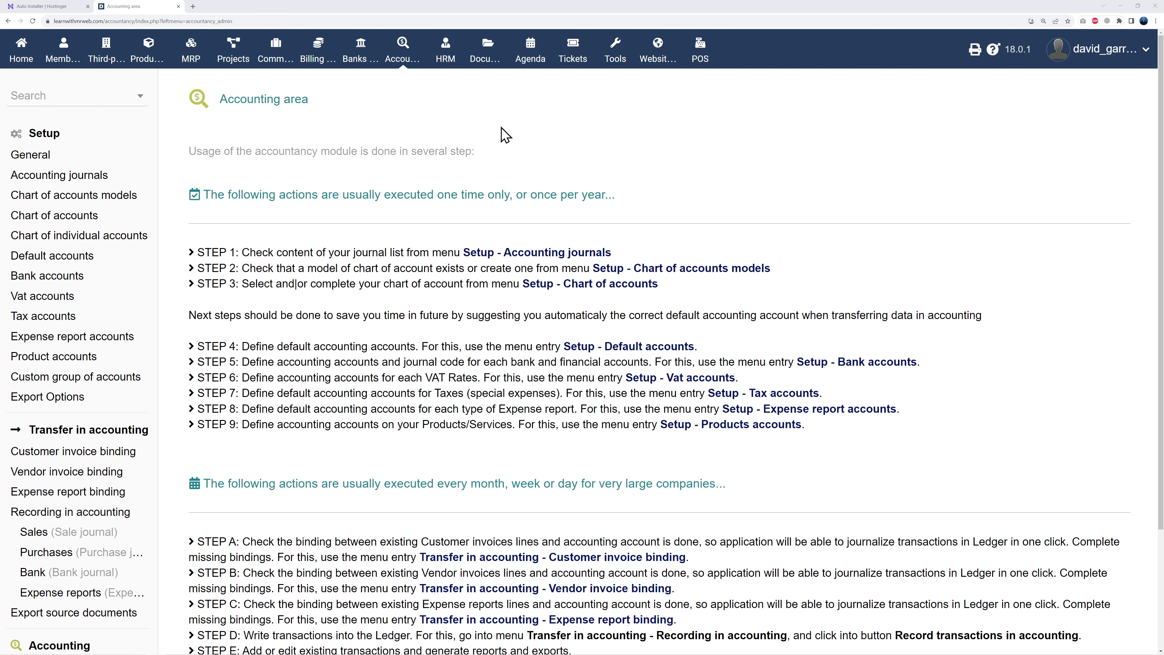
- Look over the Banks New financial account form without saving, then go to Home
{"action": "left_click", "coordinate": [359, 67]}
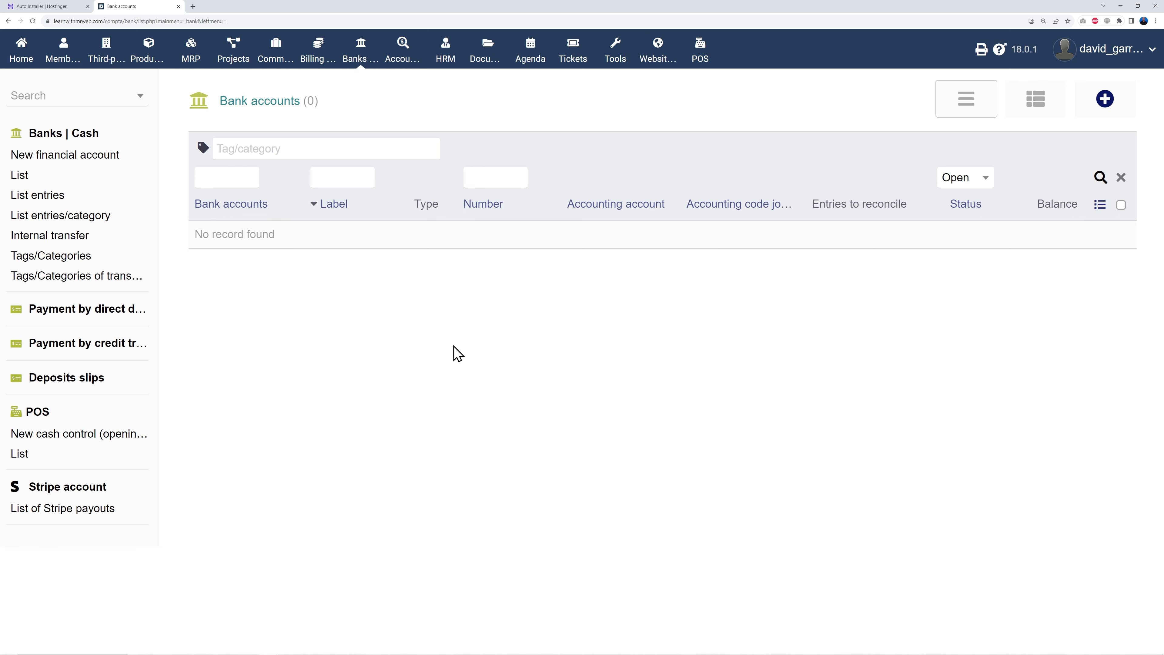
{"action": "left_click", "coordinate": [1105, 98]}
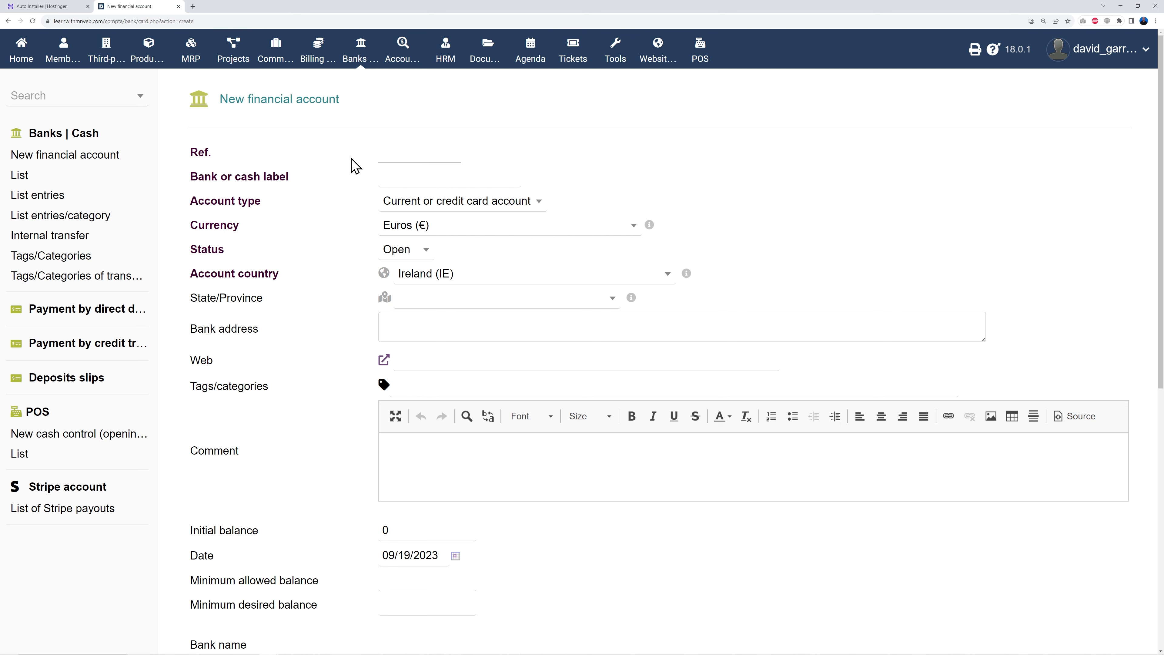
{"action": "scroll", "coordinate": [562, 555], "scroll_direction": "down", "scroll_amount": 10}
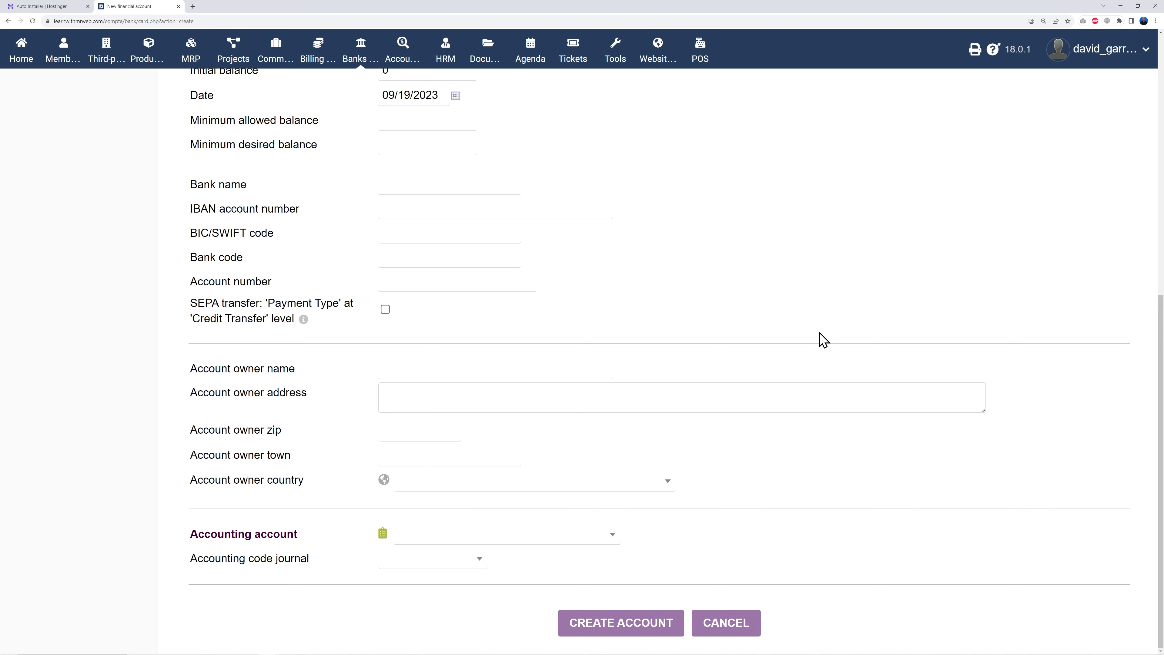
{"action": "scroll", "coordinate": [824, 338], "scroll_direction": "up", "scroll_amount": 10}
{"action": "left_click", "coordinate": [22, 55]}
- Inspect the PayPal module settings in Modules/Applications setup and return to the list
{"action": "left_click", "coordinate": [45, 174]}
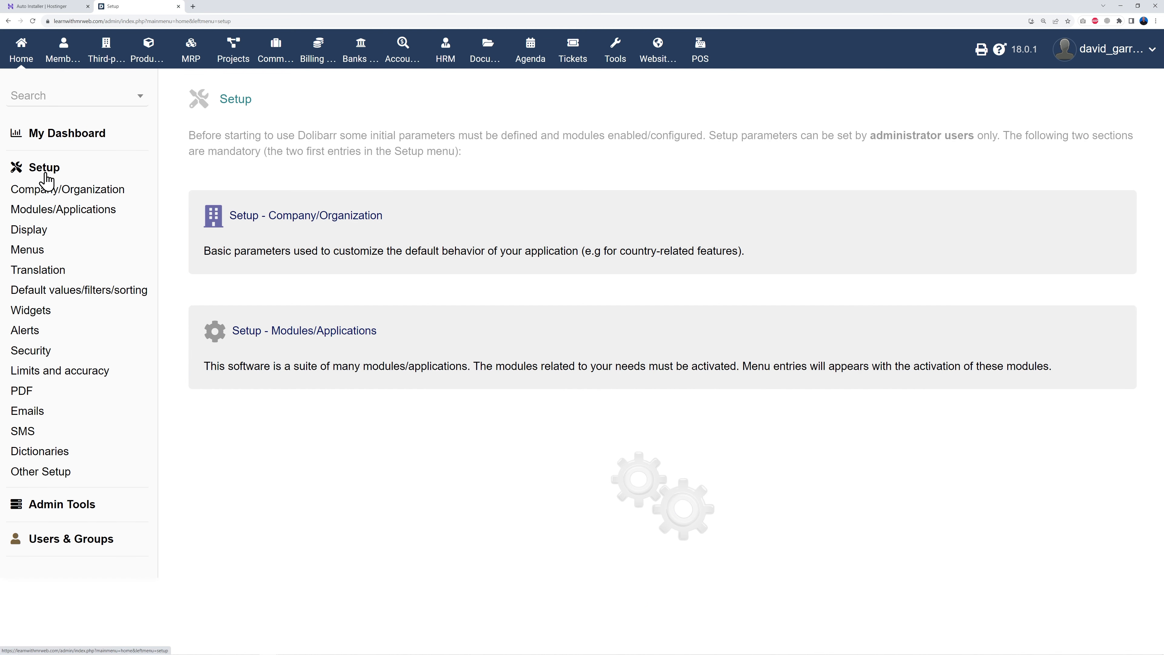
{"action": "left_click", "coordinate": [55, 212]}
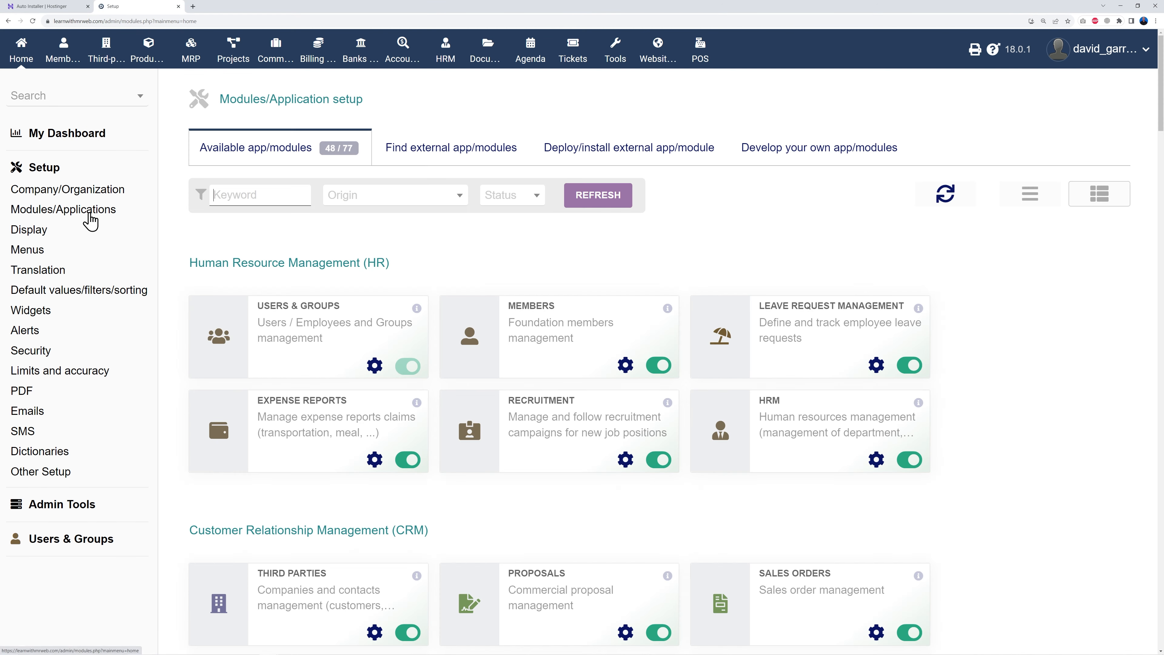
{"action": "scroll", "coordinate": [961, 346], "scroll_direction": "down", "scroll_amount": 6}
{"action": "scroll", "coordinate": [961, 346], "scroll_direction": "down", "scroll_amount": 20}
{"action": "left_click", "coordinate": [626, 405]}
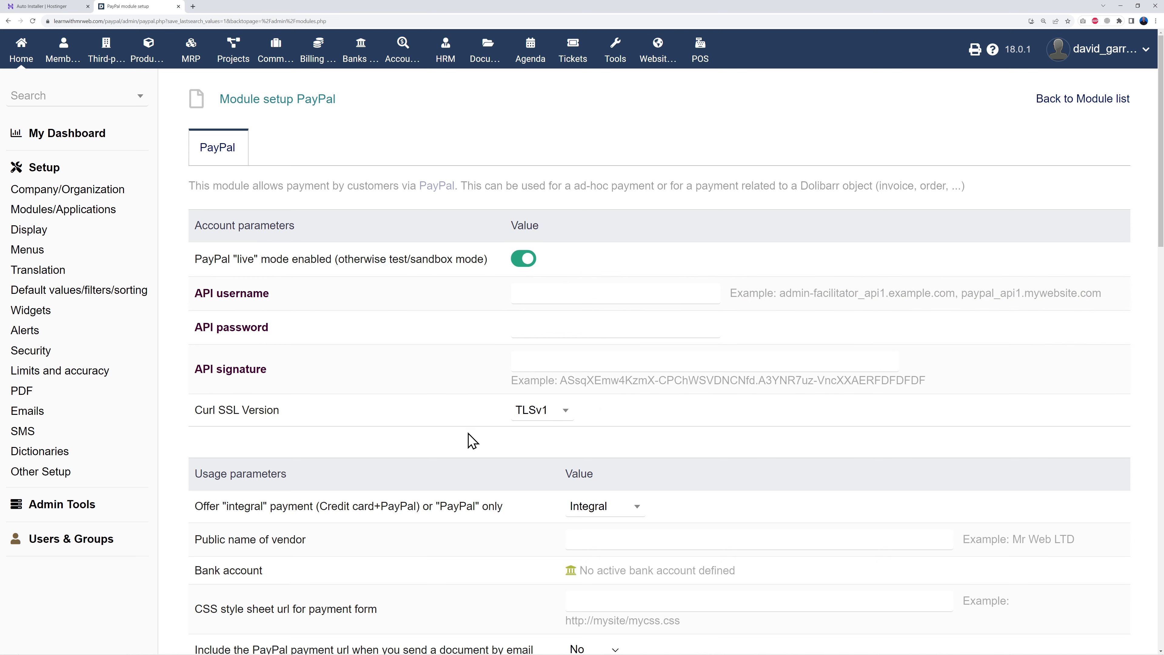
{"action": "left_click", "coordinate": [8, 21]}
- Open the Stripe module settings, then view the Stripe Developers dashboard
{"action": "scroll", "coordinate": [513, 536], "scroll_direction": "down", "scroll_amount": 15}
{"action": "scroll", "coordinate": [514, 537], "scroll_direction": "down", "scroll_amount": 20}
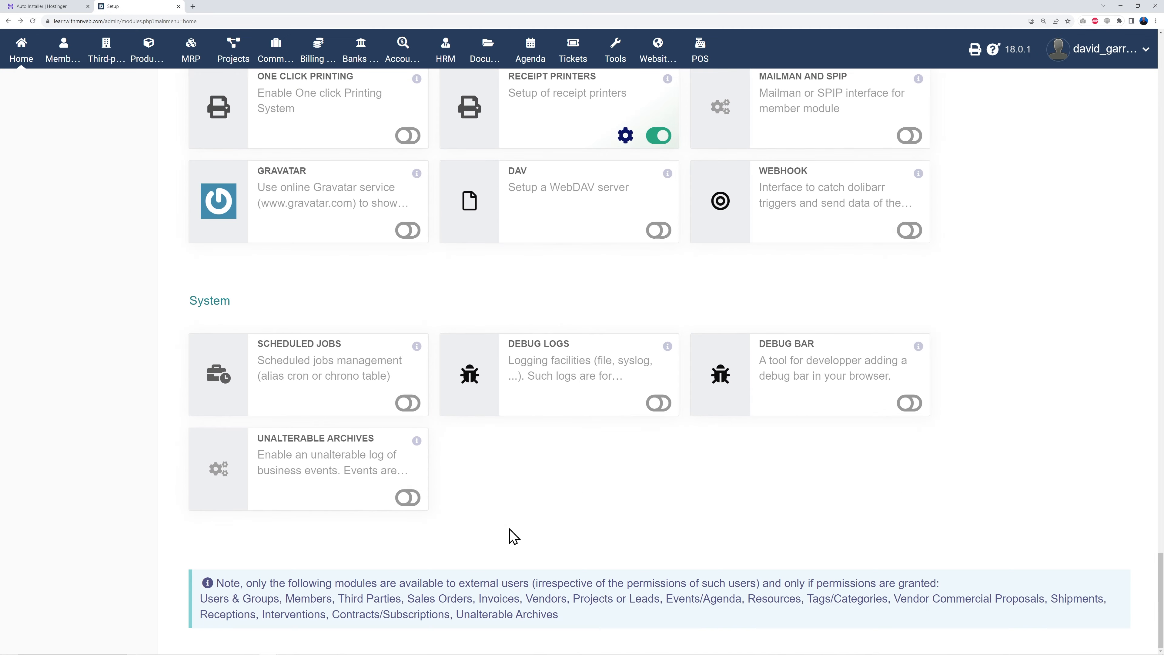
{"action": "scroll", "coordinate": [513, 536], "scroll_direction": "up", "scroll_amount": 6}
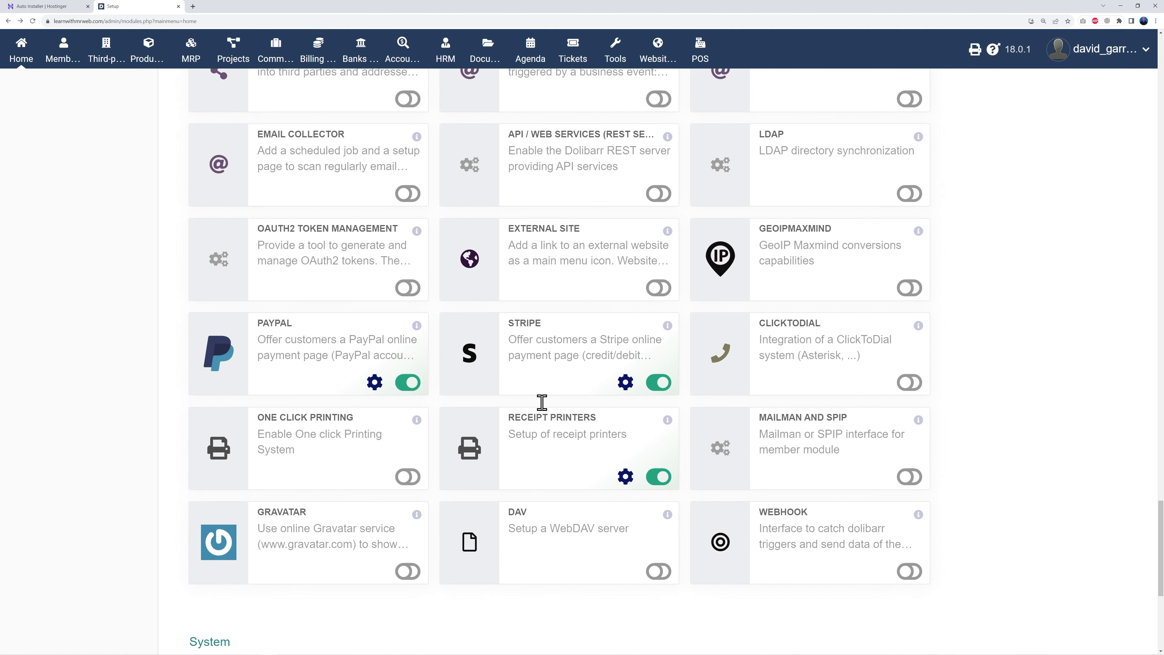
{"action": "left_click", "coordinate": [626, 388]}
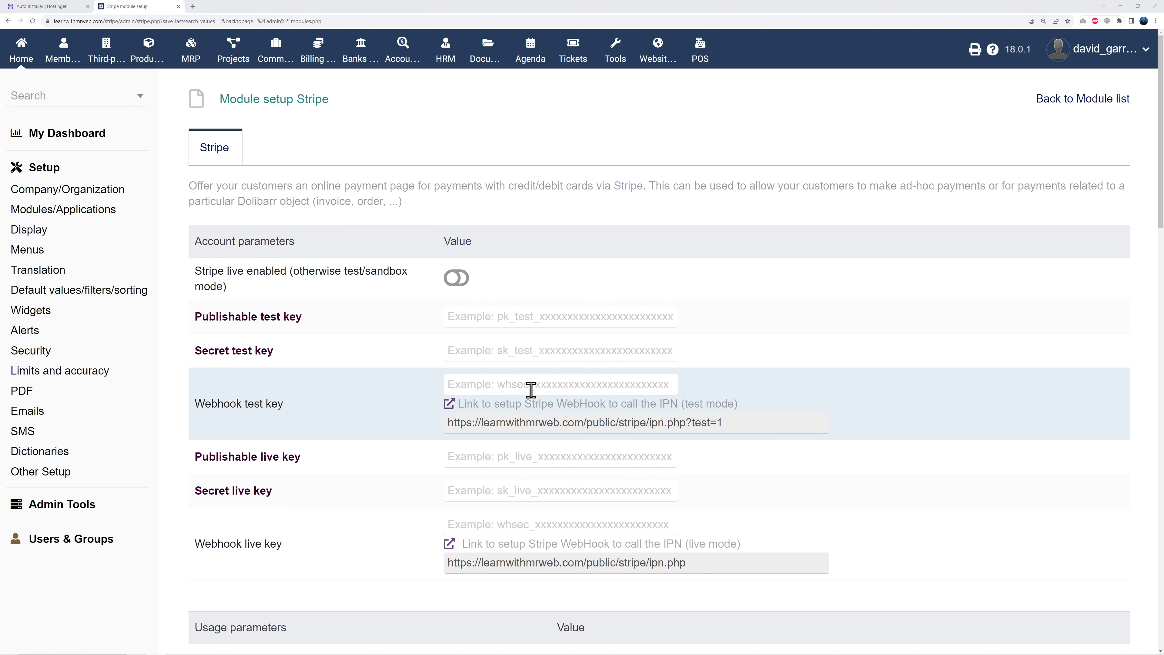
{"action": "left_click", "coordinate": [233, 9]}
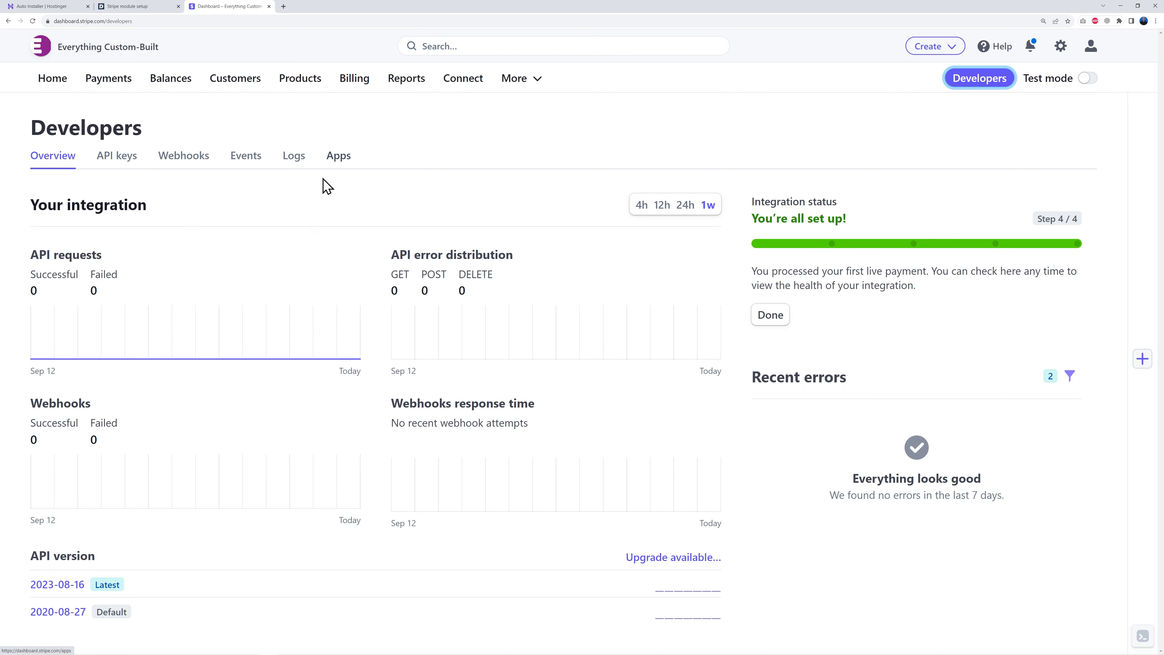
- Compare Stripe's test and live API keys, then return to Dolibarr's Stripe setup
{"action": "left_click", "coordinate": [120, 160]}
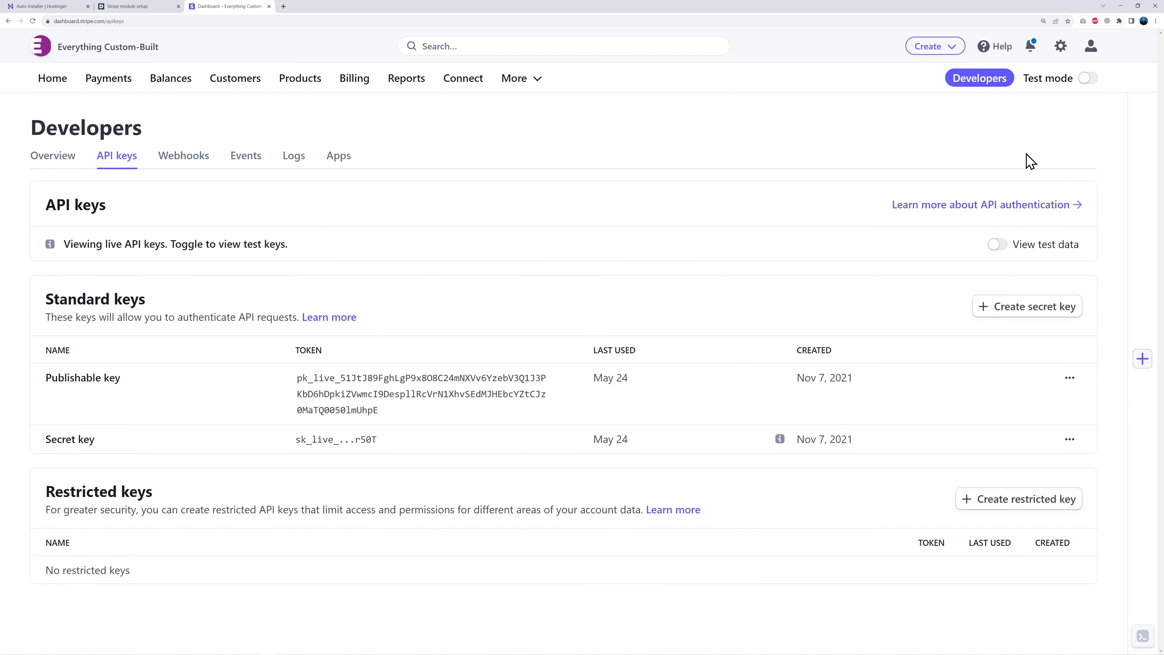
{"action": "left_click", "coordinate": [1087, 80]}
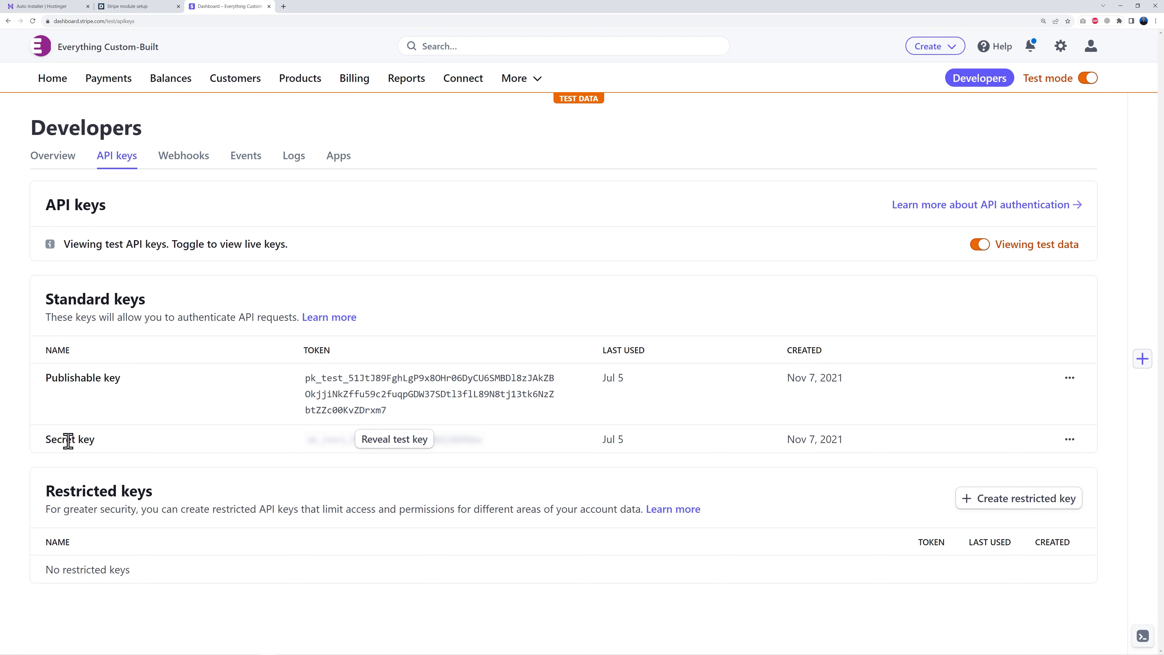
{"action": "left_click", "coordinate": [1087, 79]}
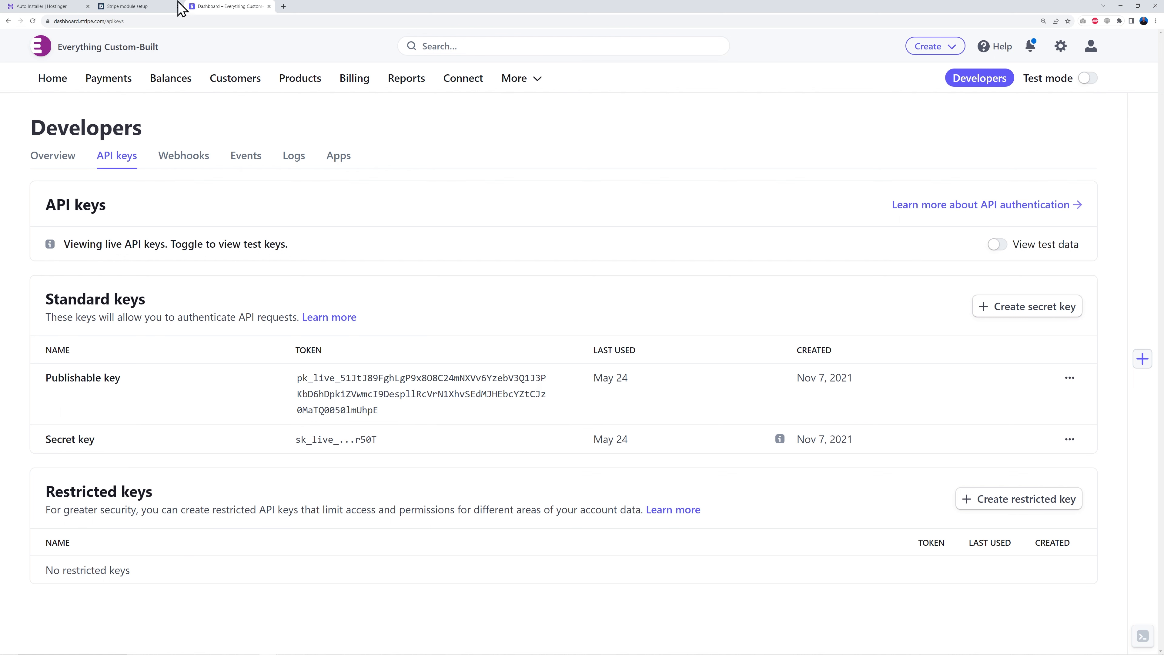
{"action": "left_click", "coordinate": [104, 6]}
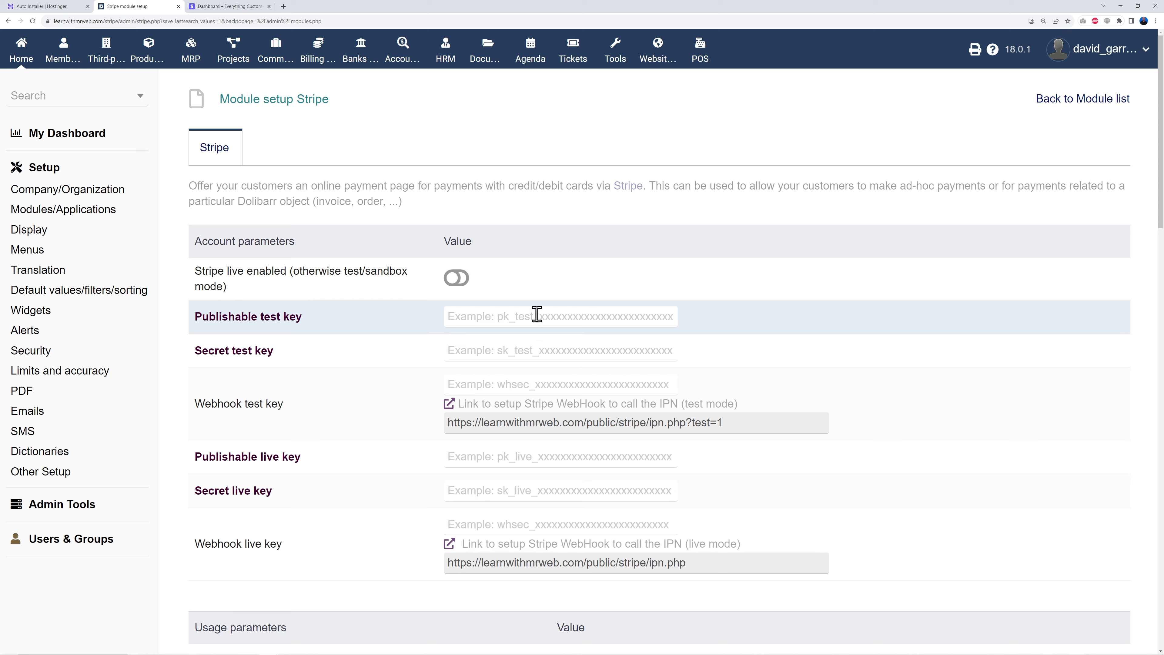
{"action": "scroll", "coordinate": [676, 533], "scroll_direction": "down", "scroll_amount": 4}
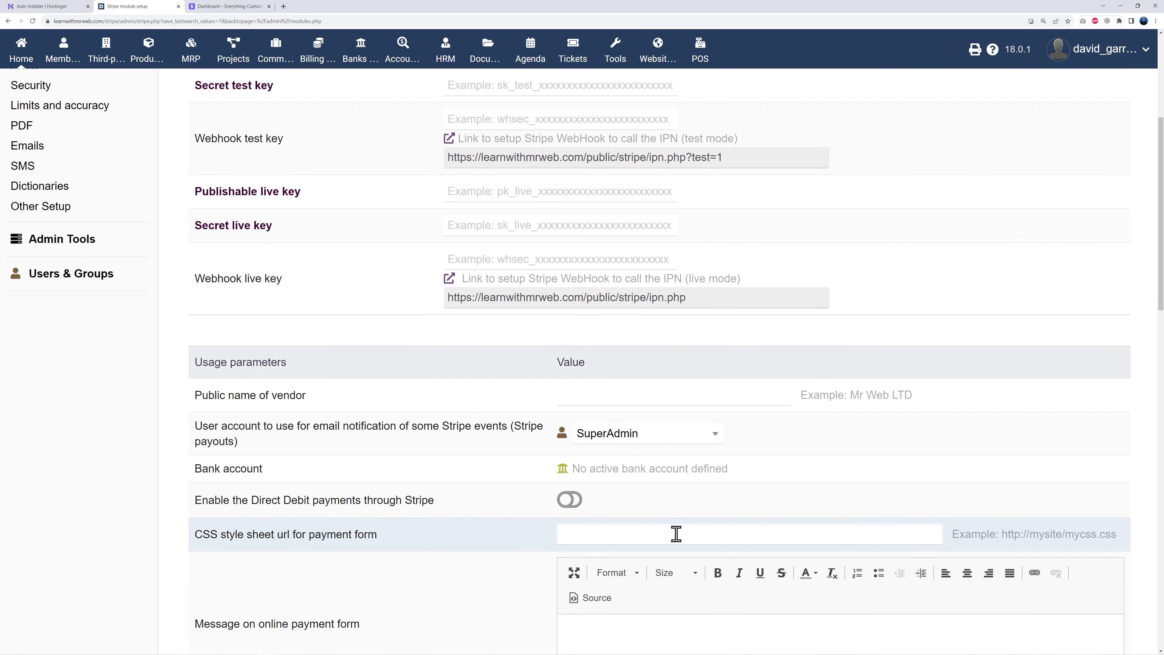
{"action": "scroll", "coordinate": [676, 534], "scroll_direction": "up", "scroll_amount": 4}
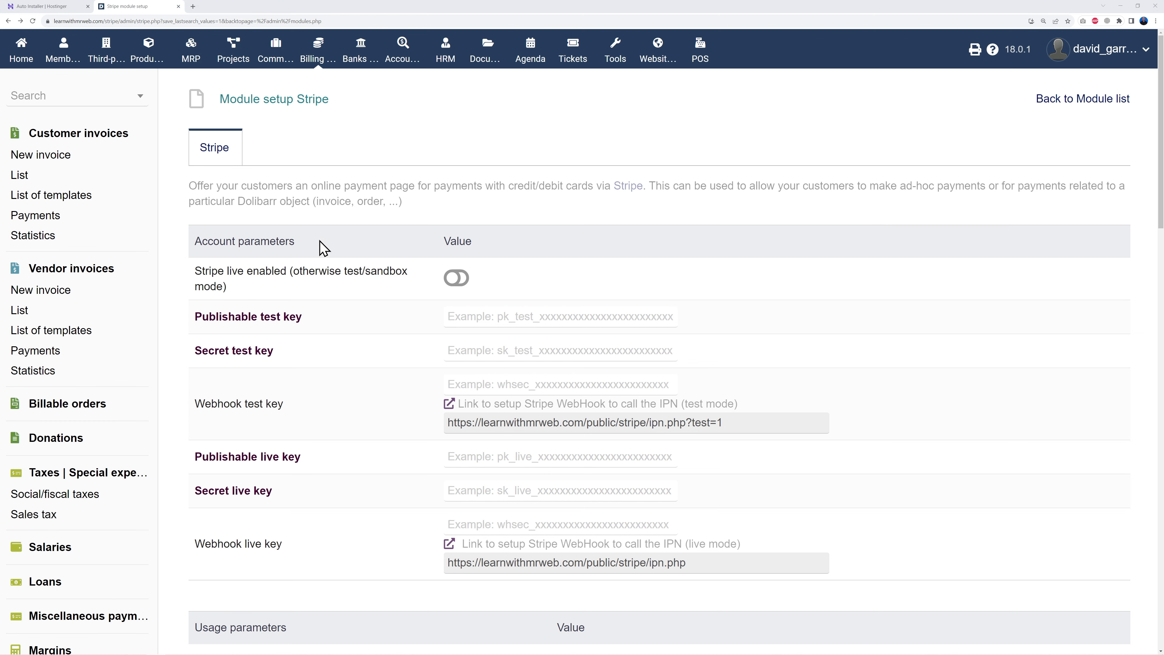
- Review the Products and Services area and the Billing and payment area
{"action": "left_click", "coordinate": [145, 59]}
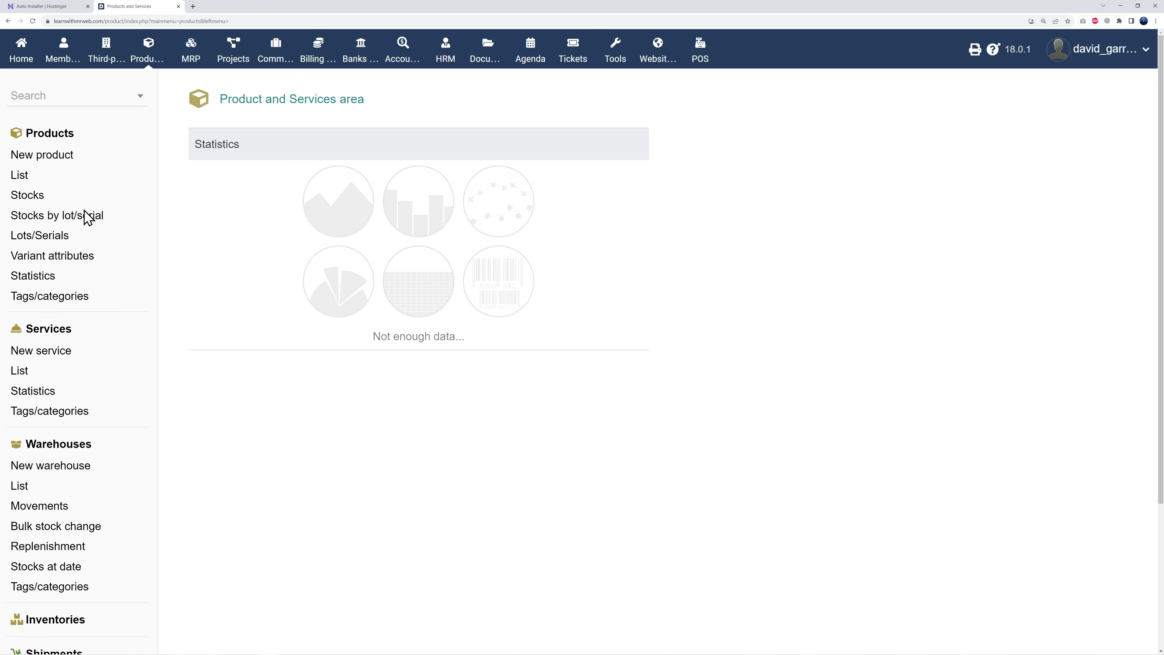
{"action": "scroll", "coordinate": [134, 460], "scroll_direction": "down", "scroll_amount": 3}
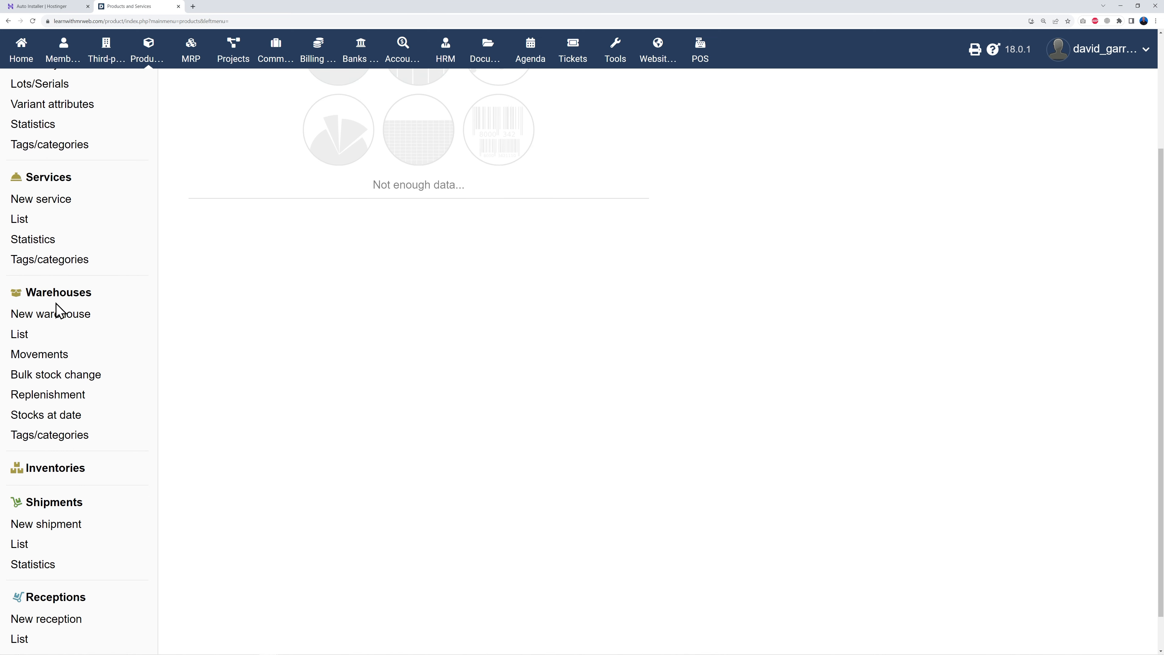
{"action": "scroll", "coordinate": [146, 442], "scroll_direction": "down", "scroll_amount": 1}
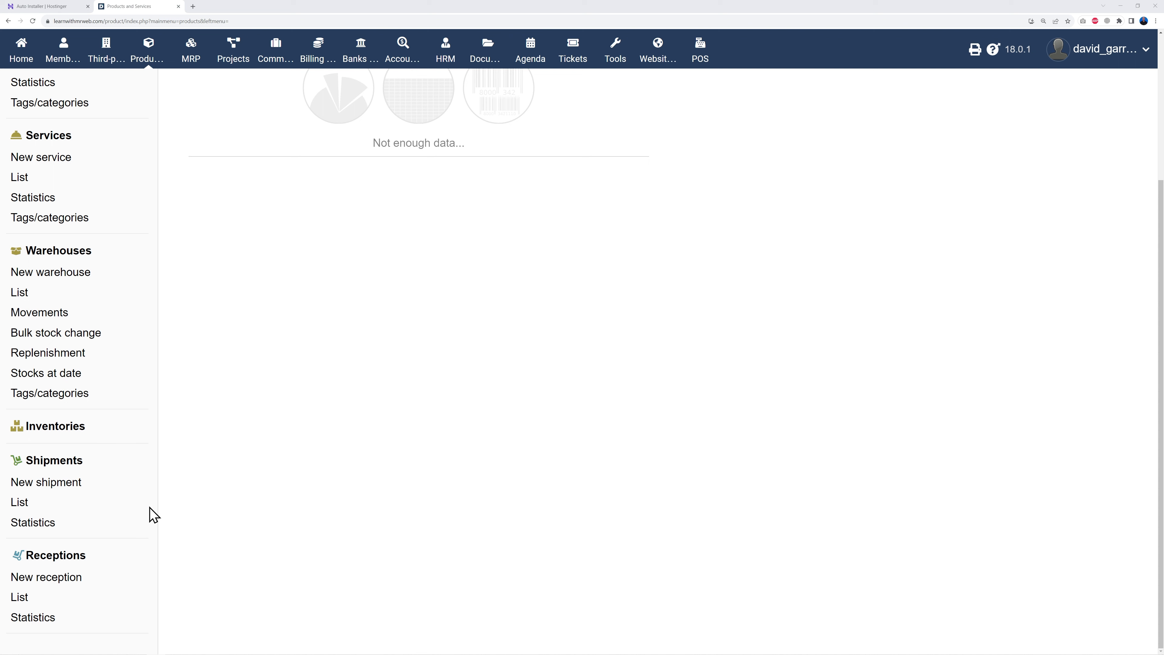
{"action": "scroll", "coordinate": [120, 560], "scroll_direction": "up", "scroll_amount": 4}
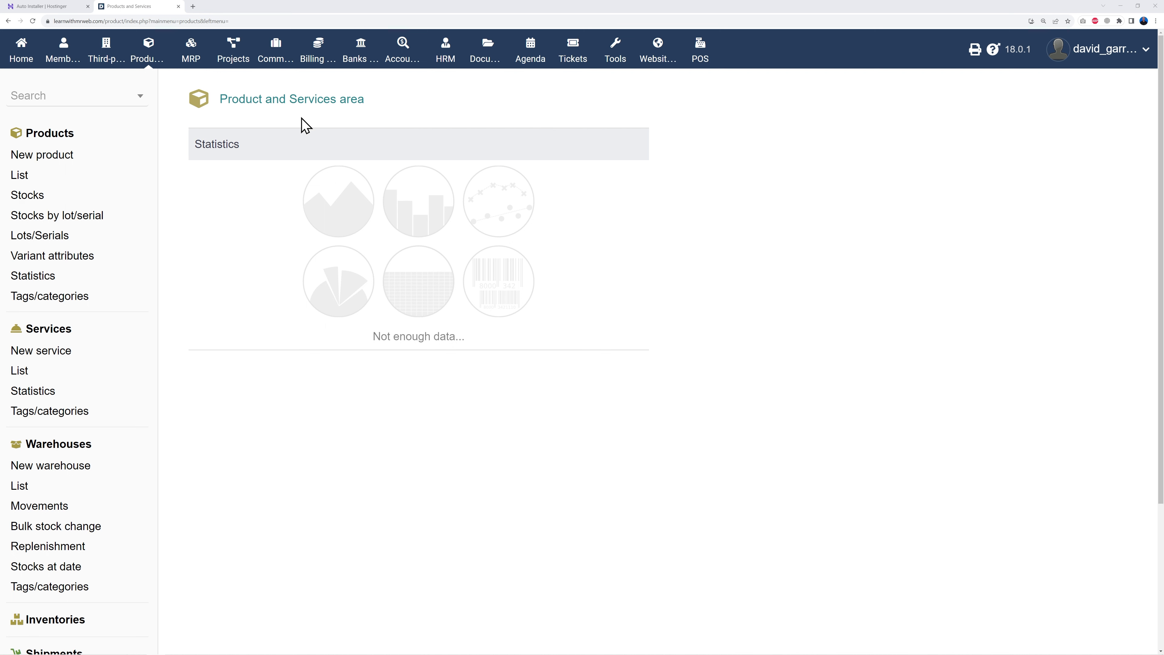
{"action": "left_click", "coordinate": [318, 60]}
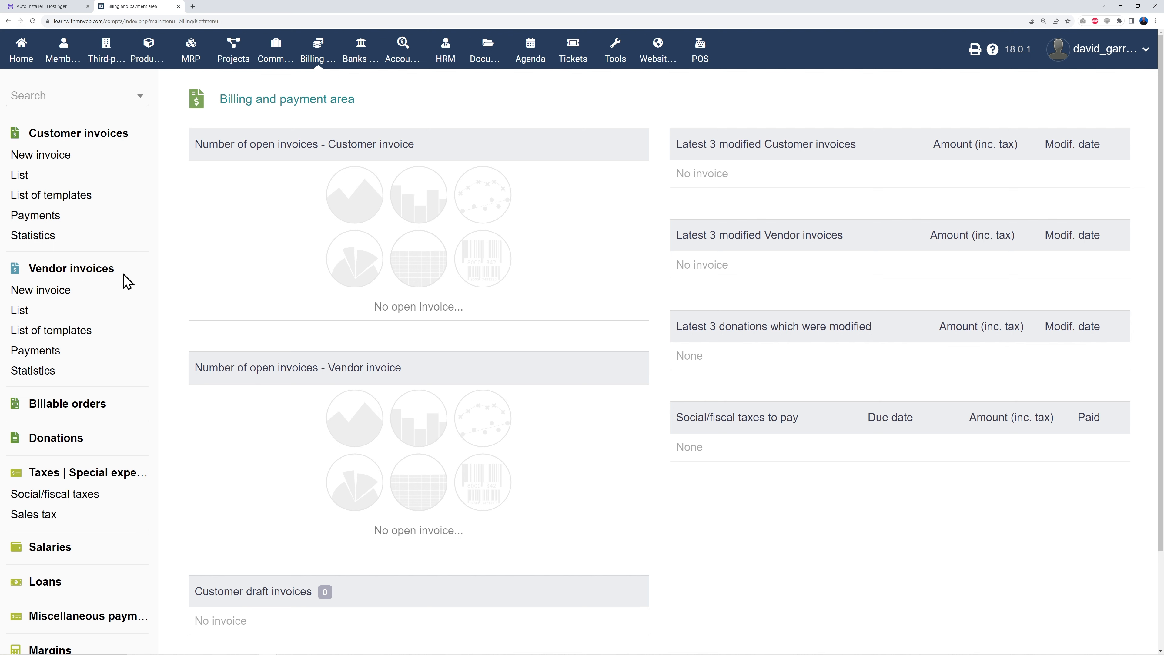
{"action": "scroll", "coordinate": [126, 280], "scroll_direction": "down", "scroll_amount": 3}
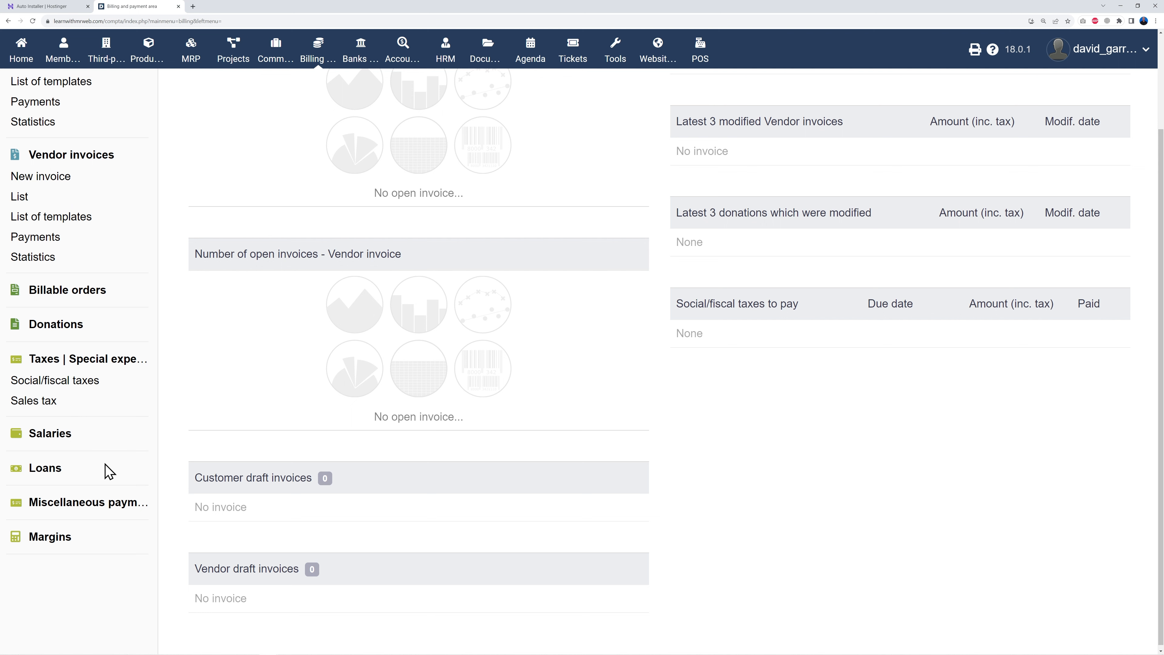
{"action": "scroll", "coordinate": [120, 549], "scroll_direction": "up", "scroll_amount": 3}
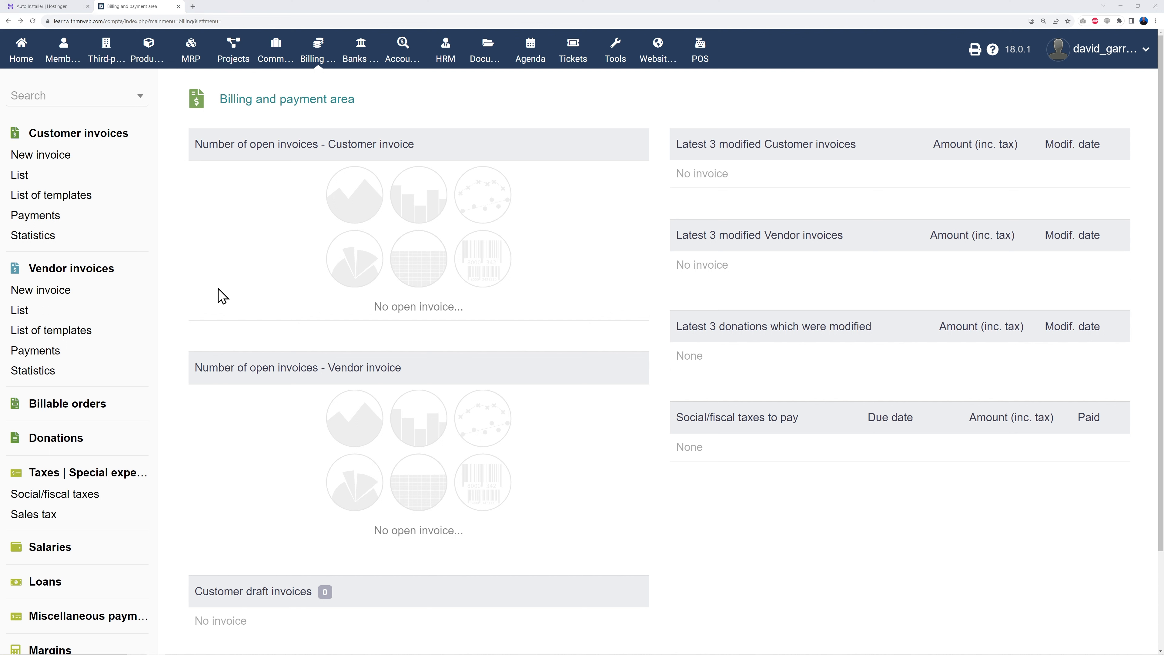
- Review the Commerce area and POS terminal, then go to the Website area
{"action": "left_click", "coordinate": [277, 62]}
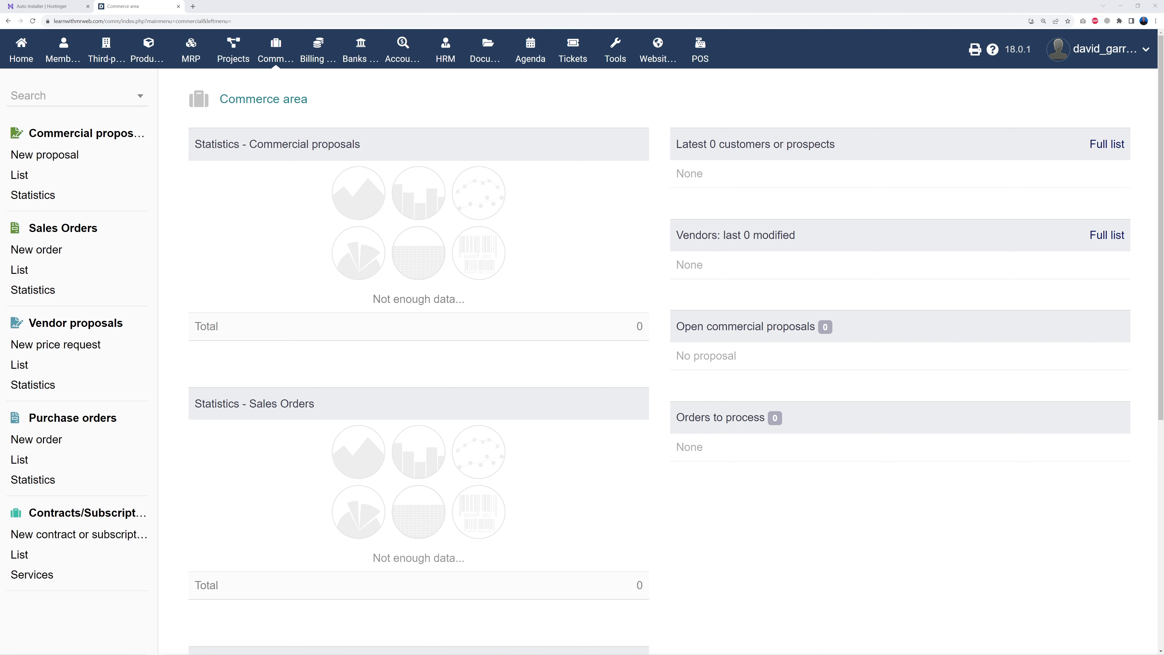
{"action": "left_click", "coordinate": [700, 61]}
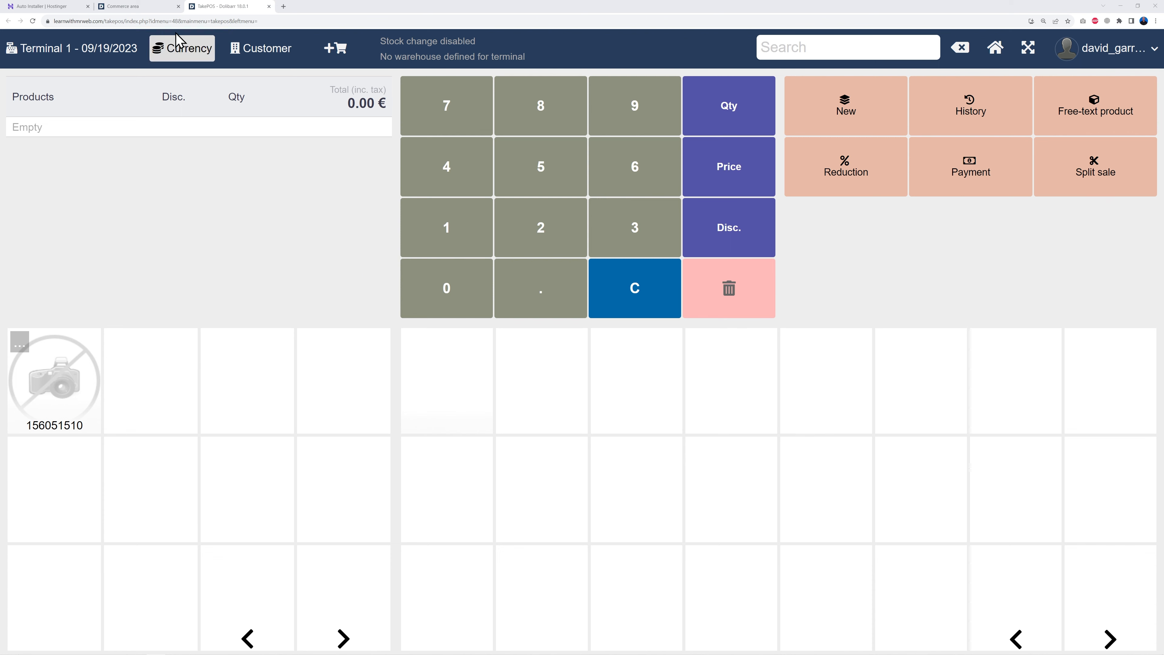
{"action": "left_click", "coordinate": [152, 7]}
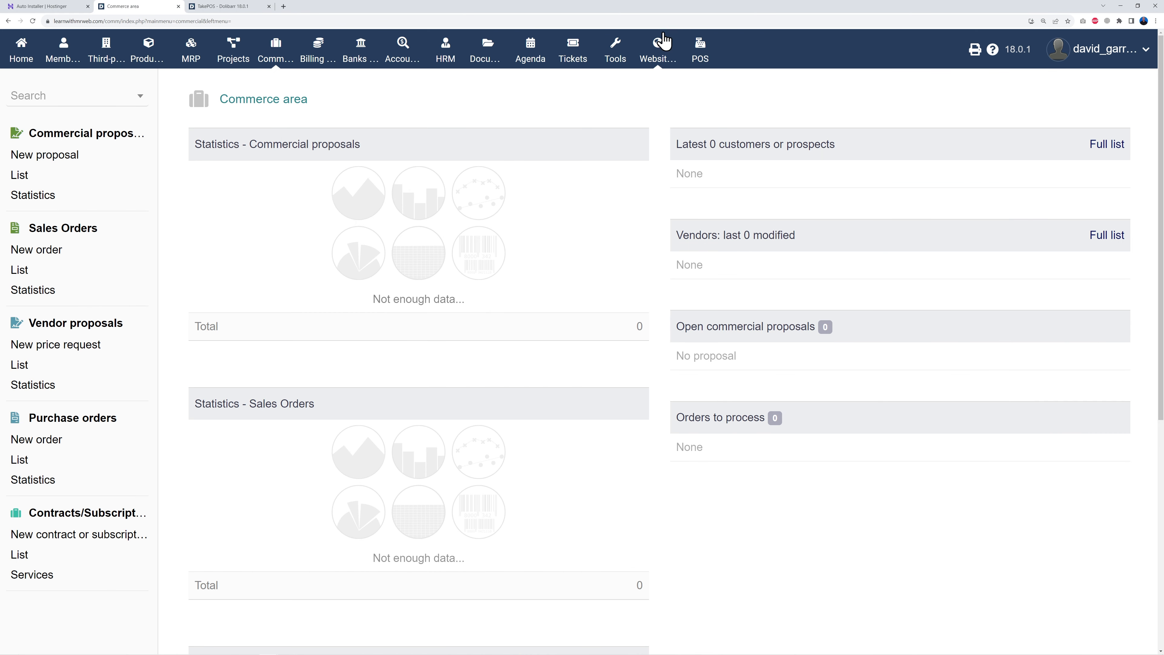
{"action": "left_click", "coordinate": [657, 63]}
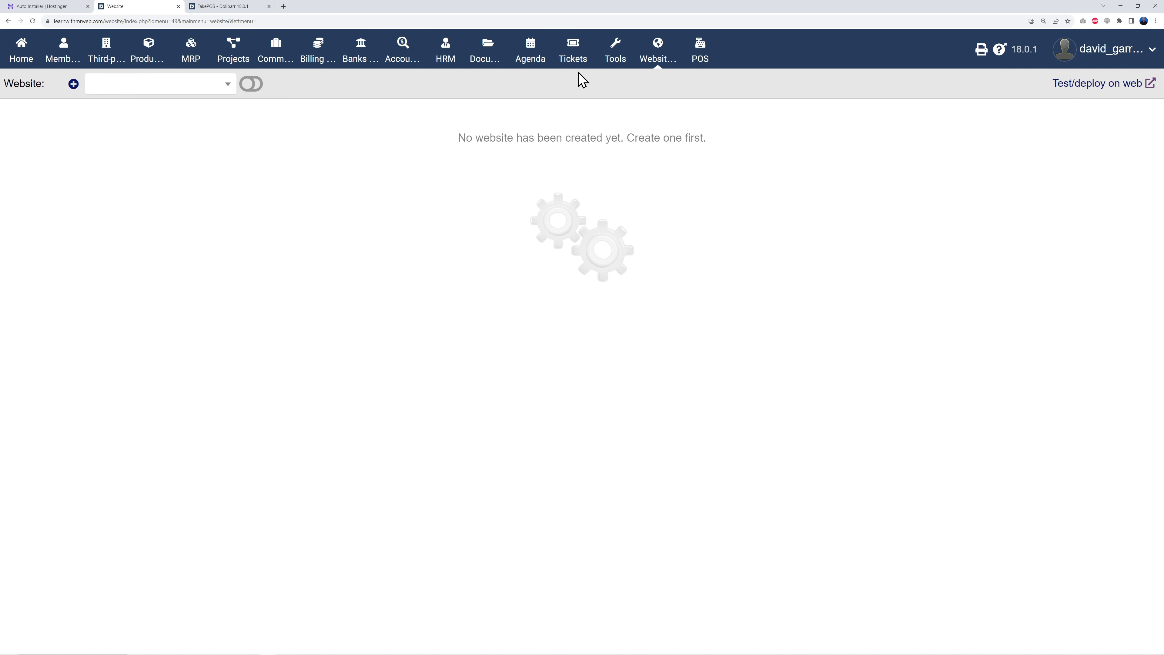
- Create the website mrweb.tv and start adding its first page/container
{"action": "left_click", "coordinate": [575, 64]}
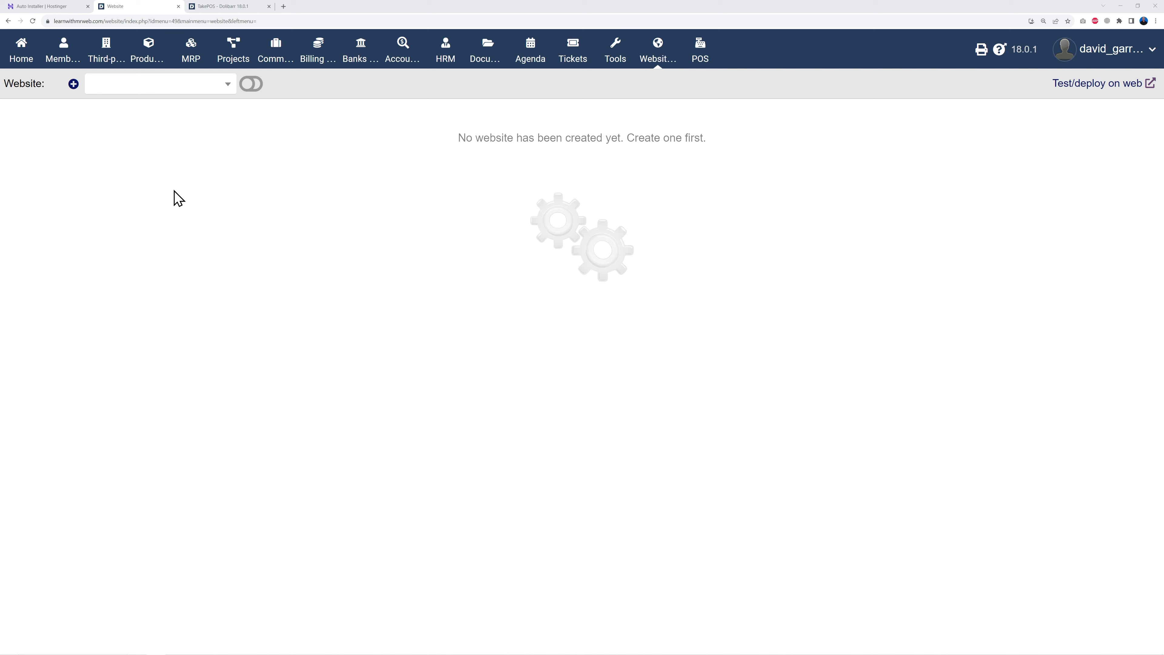
{"action": "left_click", "coordinate": [74, 84]}
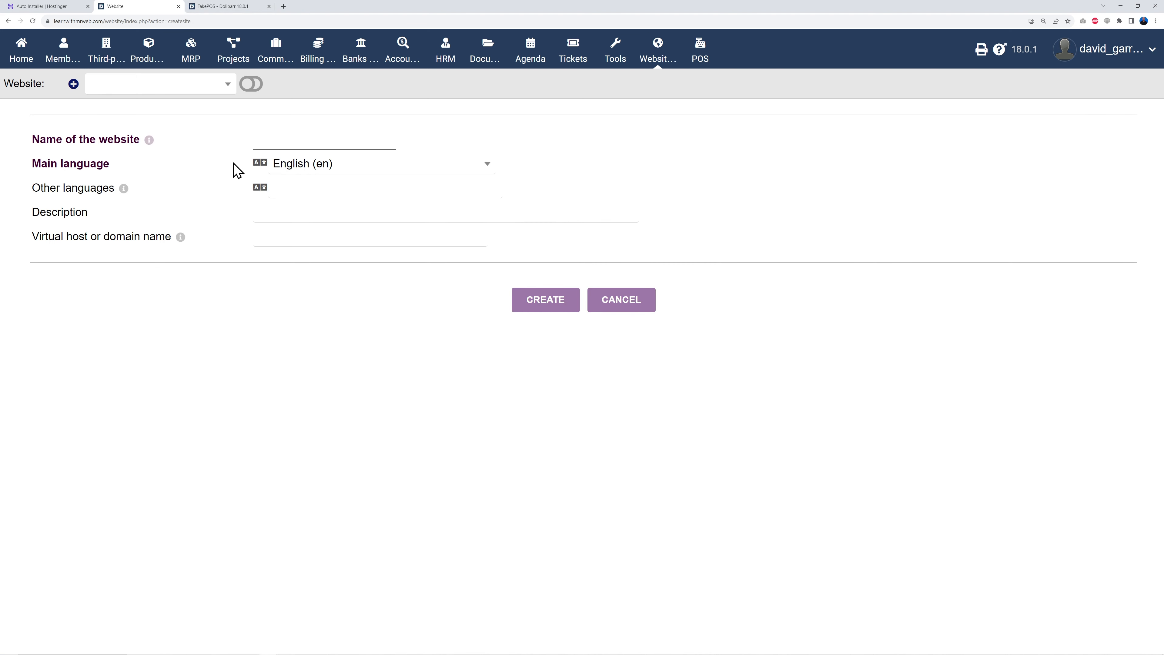
{"action": "mouse_move", "coordinate": [148, 141]}
{"action": "left_click", "coordinate": [524, 308]}
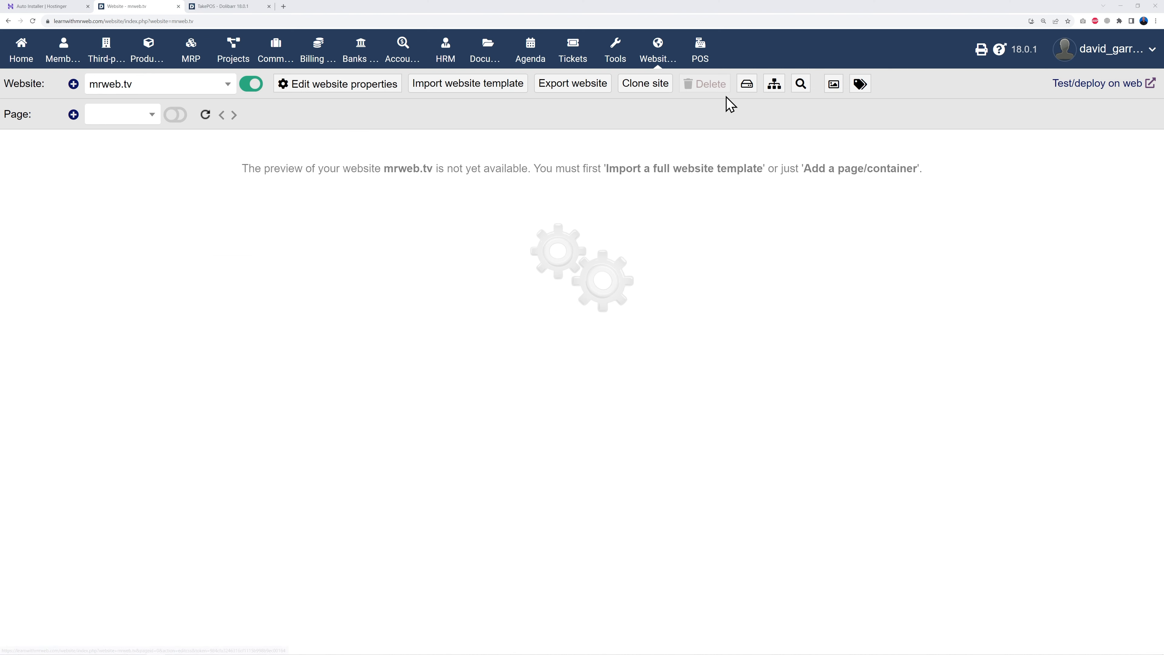
{"action": "left_click", "coordinate": [74, 115]}
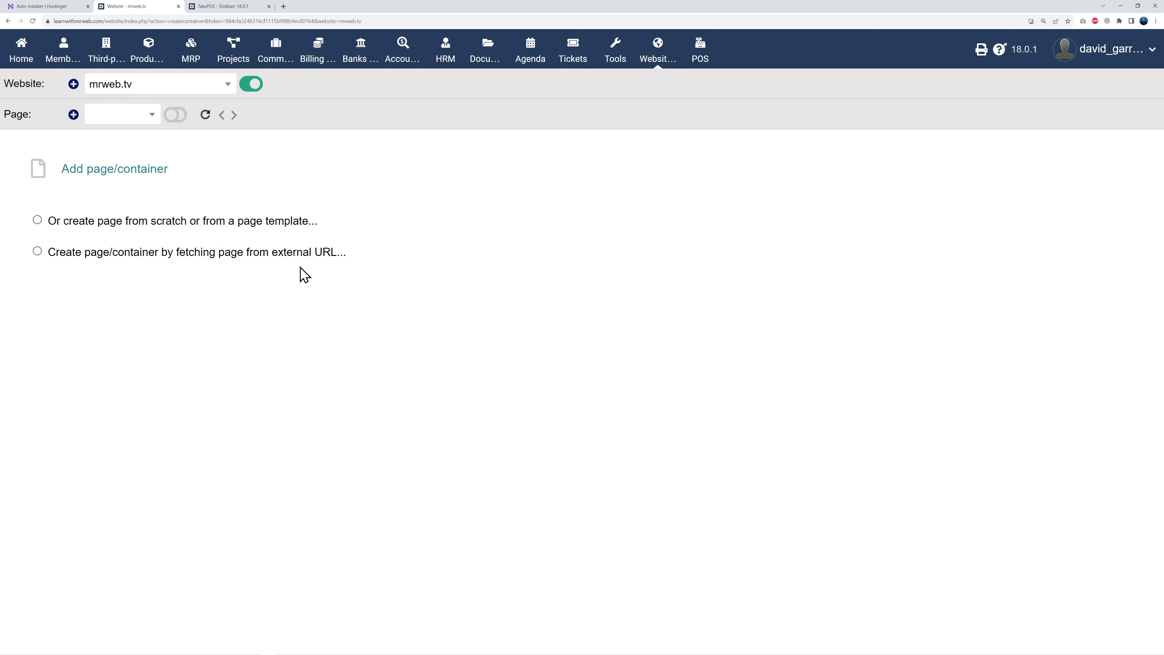
- Start a page from scratch with type Page and the Empty page template
{"action": "left_click", "coordinate": [38, 220]}
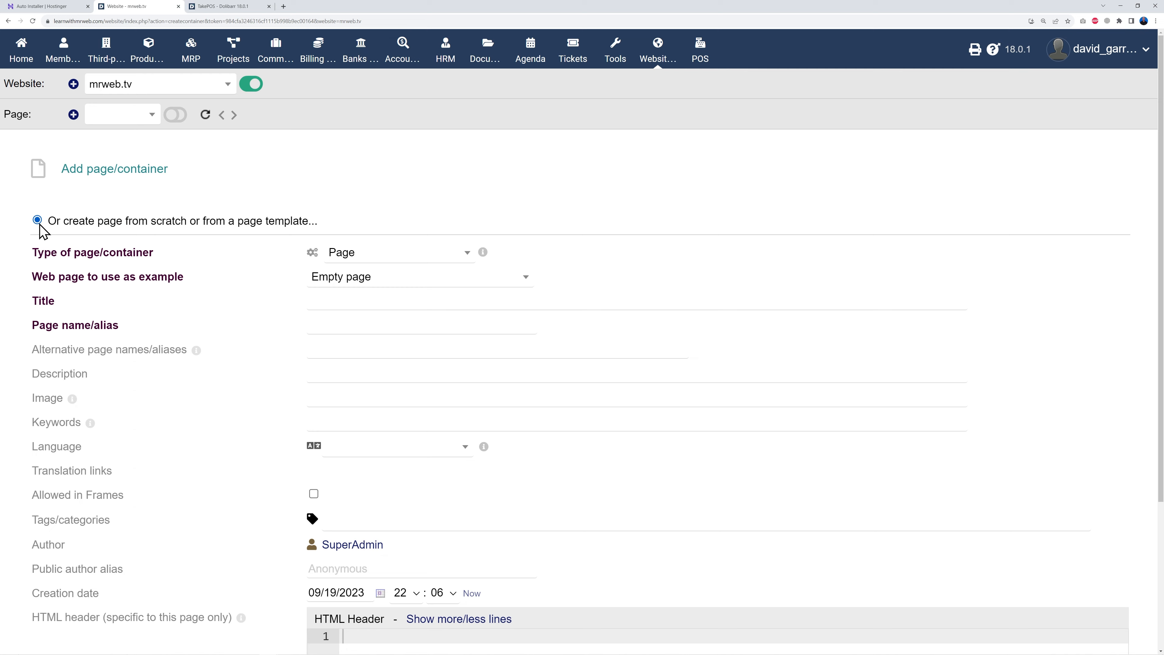
{"action": "scroll", "coordinate": [625, 296], "scroll_direction": "down", "scroll_amount": 3}
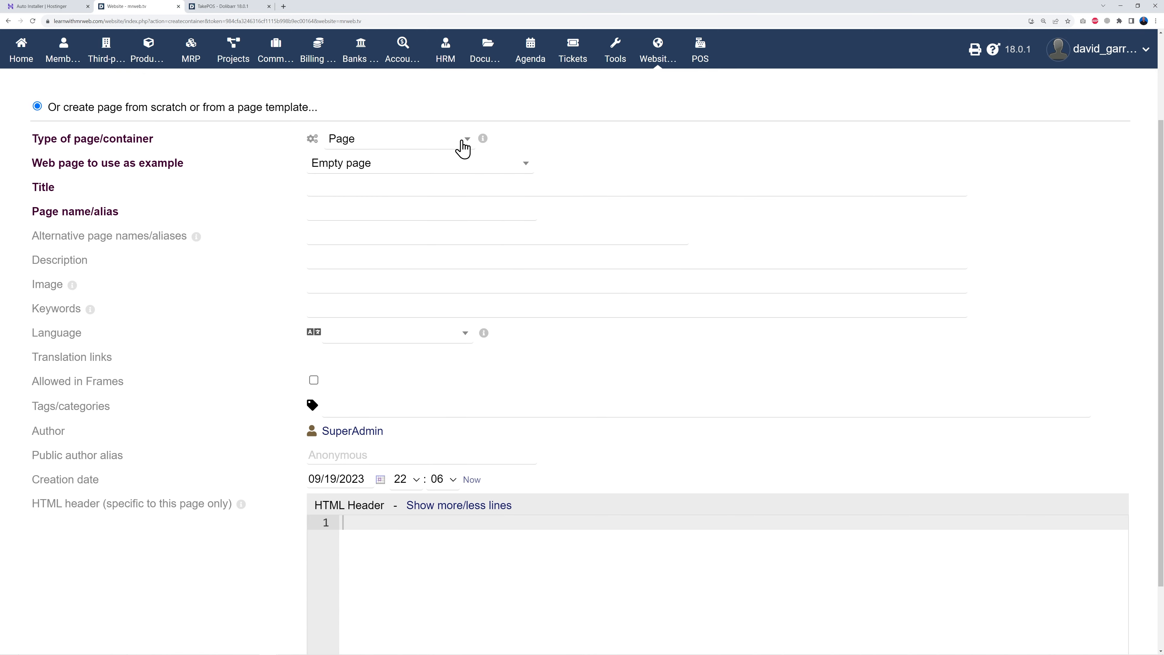
{"action": "left_click", "coordinate": [464, 141]}
{"action": "left_click", "coordinate": [463, 147]}
{"action": "left_click", "coordinate": [411, 174]}
{"action": "left_click", "coordinate": [411, 173]}
{"action": "scroll", "coordinate": [229, 286], "scroll_direction": "up", "scroll_amount": 3}
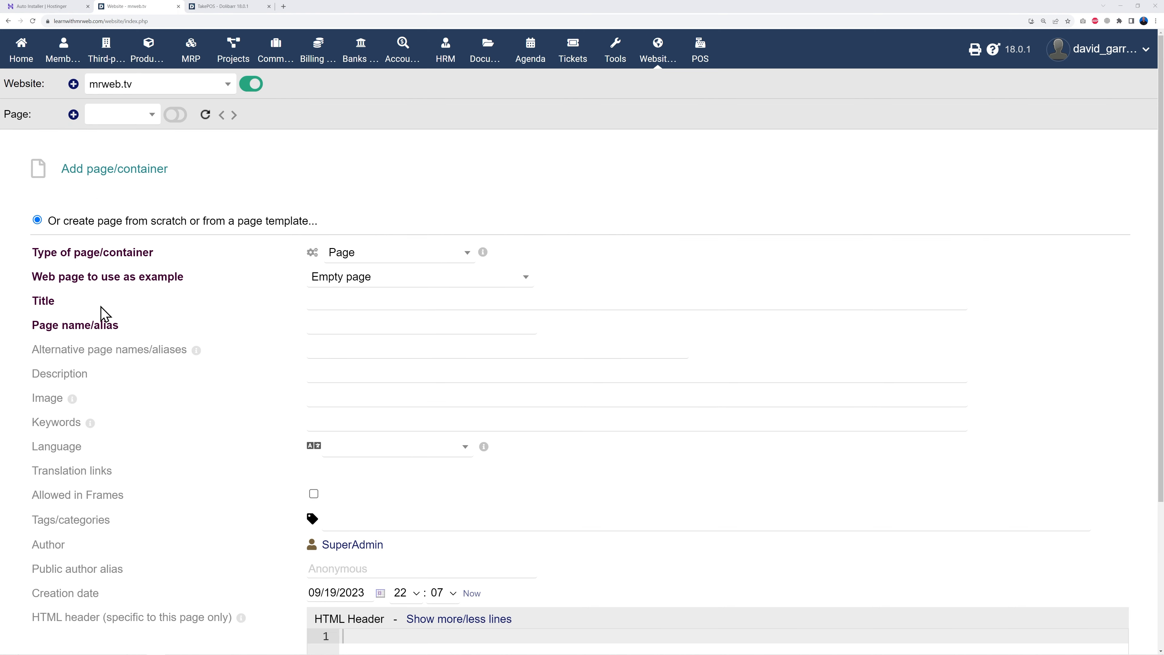
- Title the page 'Home' and create it
{"action": "left_click", "coordinate": [329, 303]}
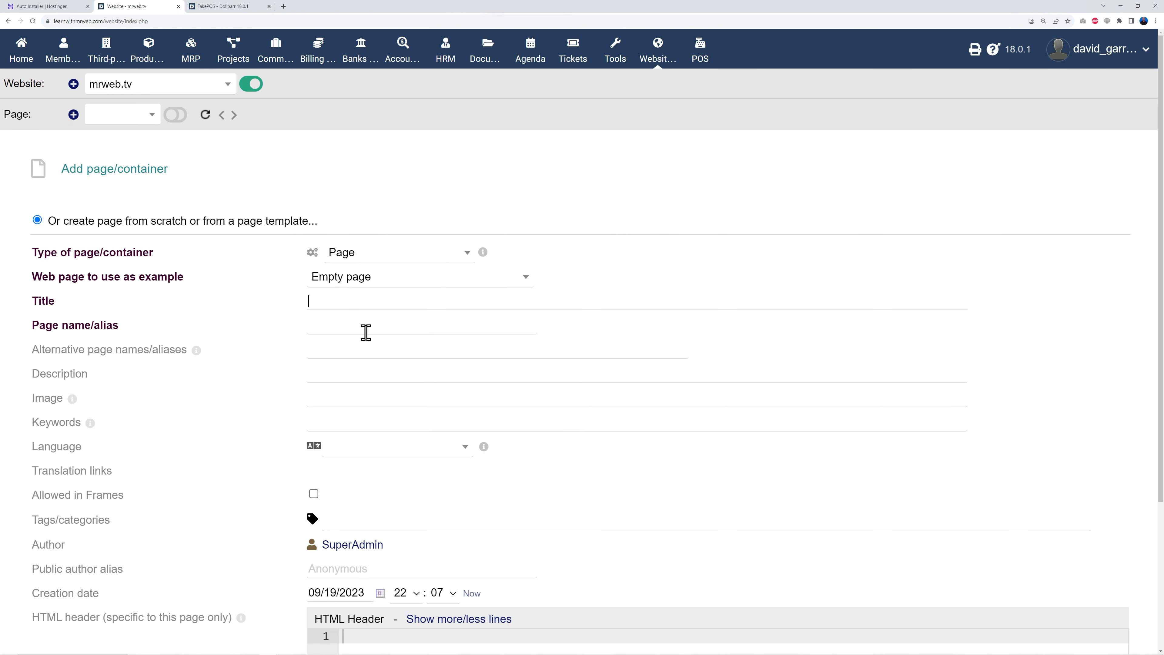
{"action": "type", "text": "Home Page"}
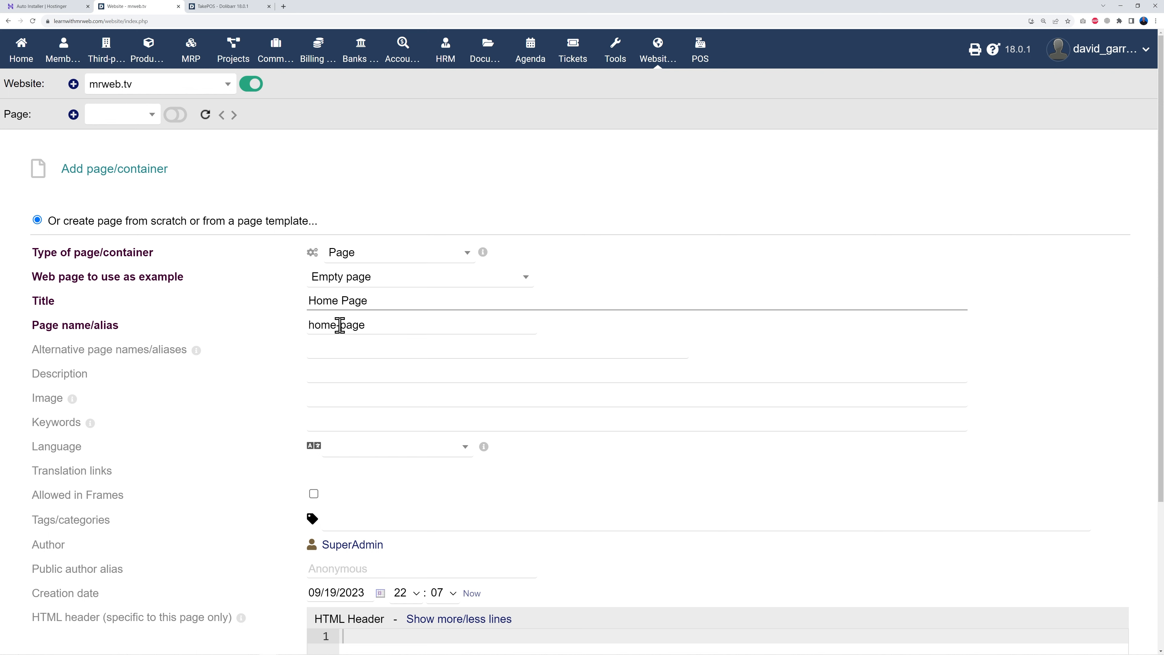
{"action": "scroll", "coordinate": [827, 421], "scroll_direction": "down", "scroll_amount": 2}
{"action": "scroll", "coordinate": [827, 421], "scroll_direction": "down", "scroll_amount": 1}
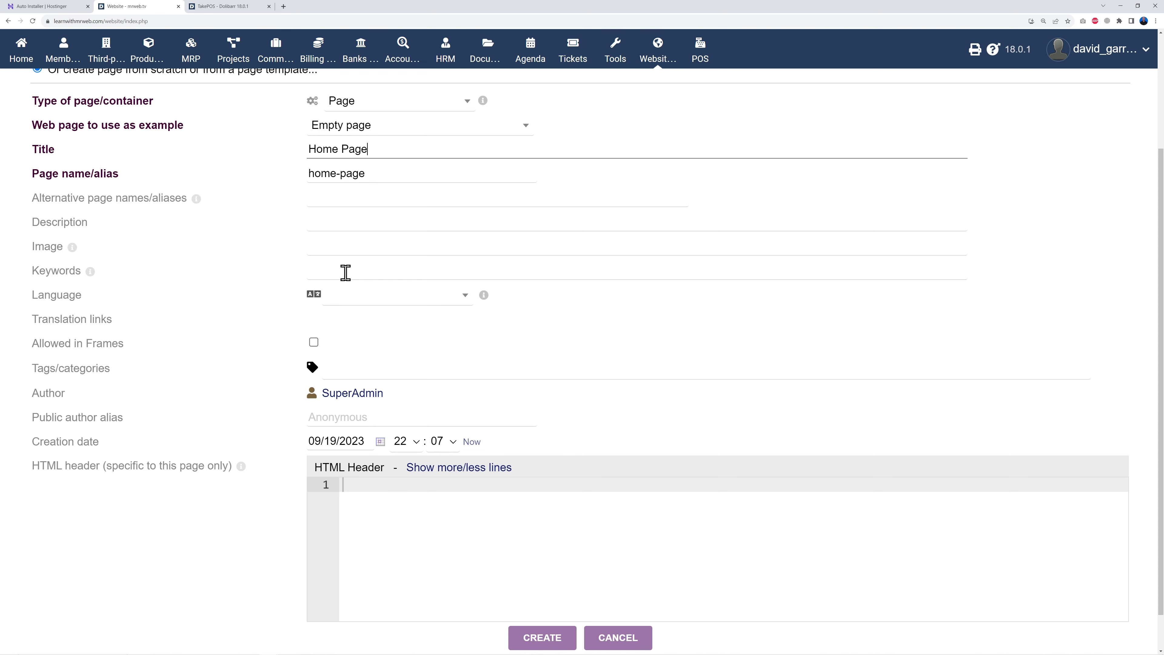
{"action": "scroll", "coordinate": [565, 427], "scroll_direction": "down", "scroll_amount": 1}
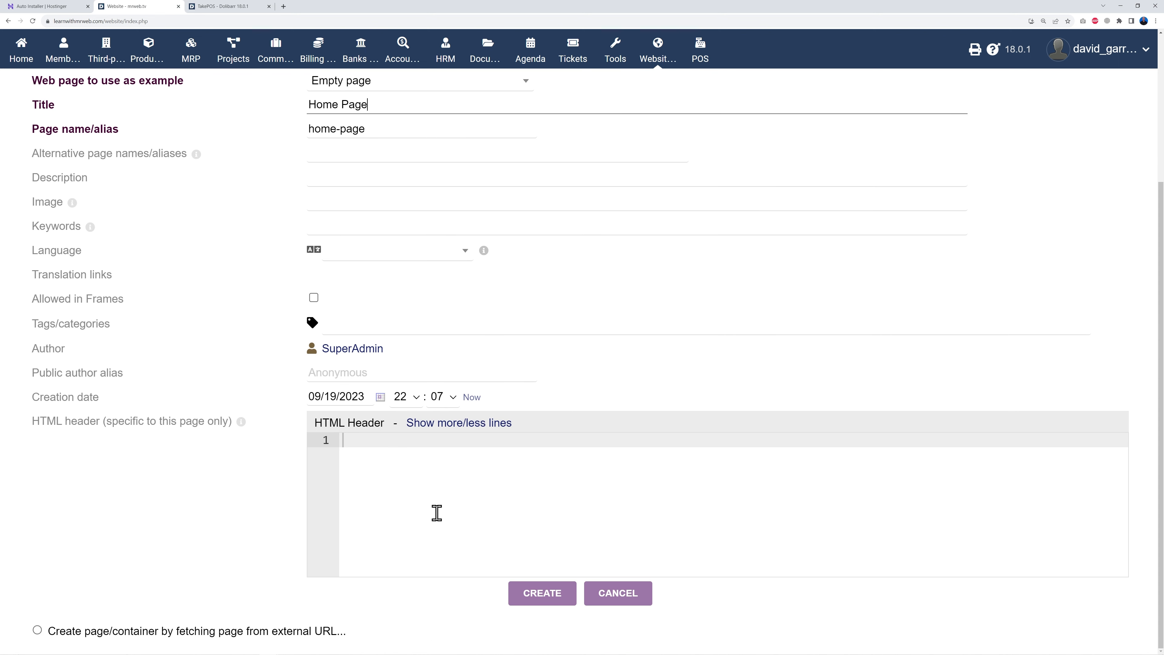
{"action": "left_click", "coordinate": [395, 459]}
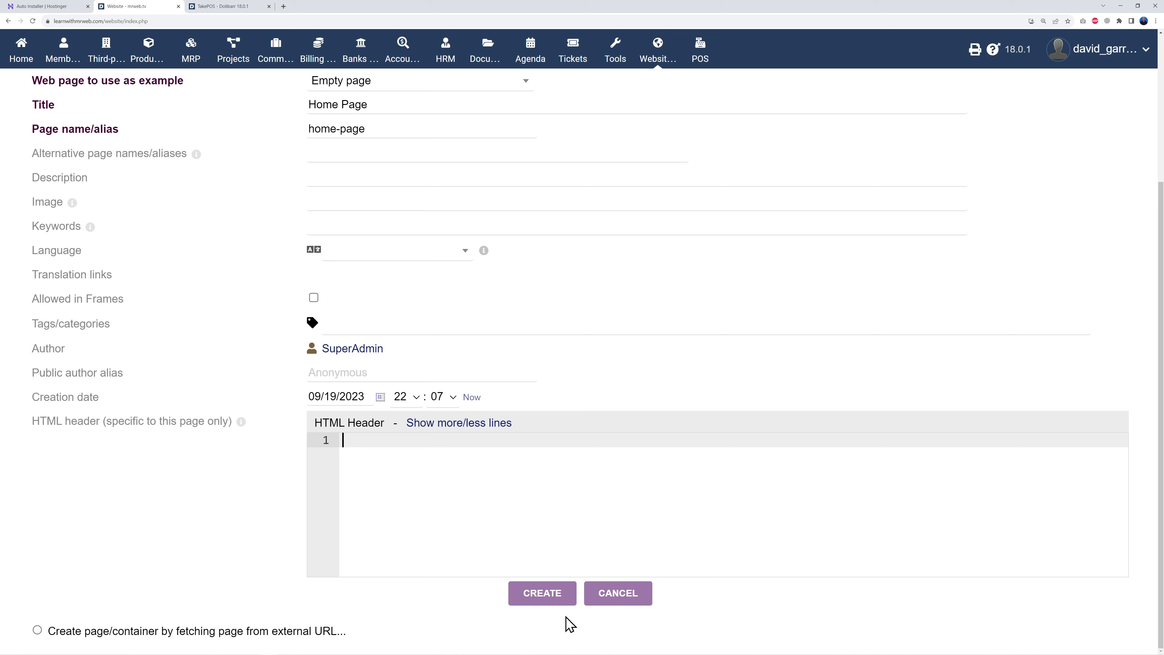
{"action": "left_click", "coordinate": [551, 604]}
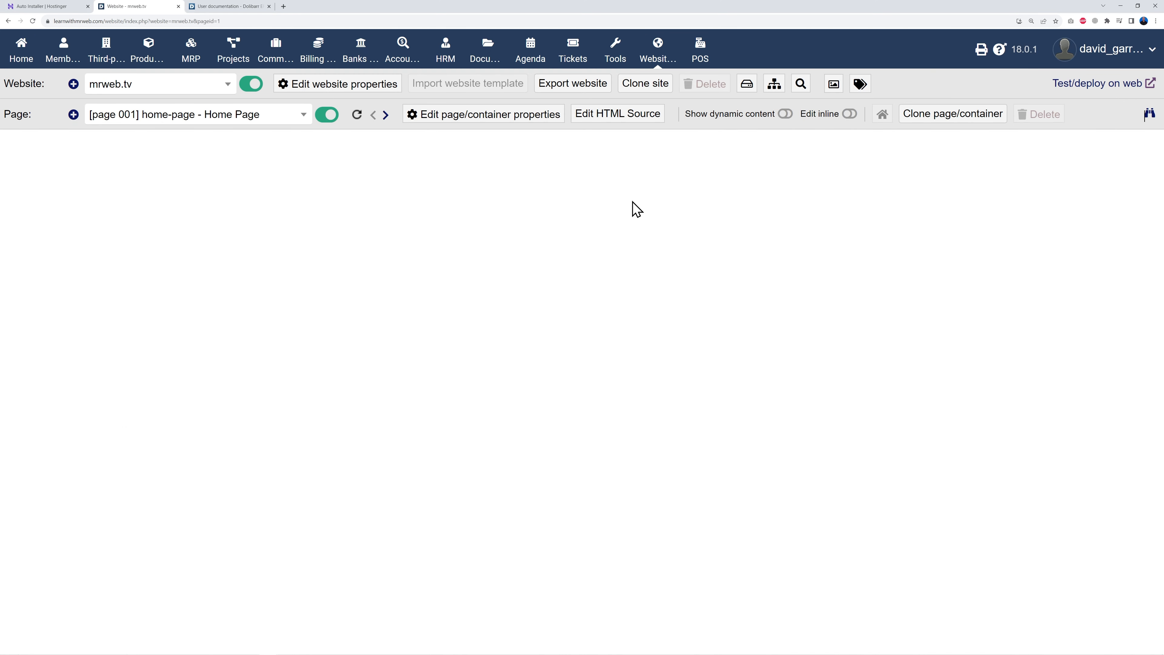
- Save the Home Page HTML source and begin adding another page
{"action": "left_click", "coordinate": [634, 123]}
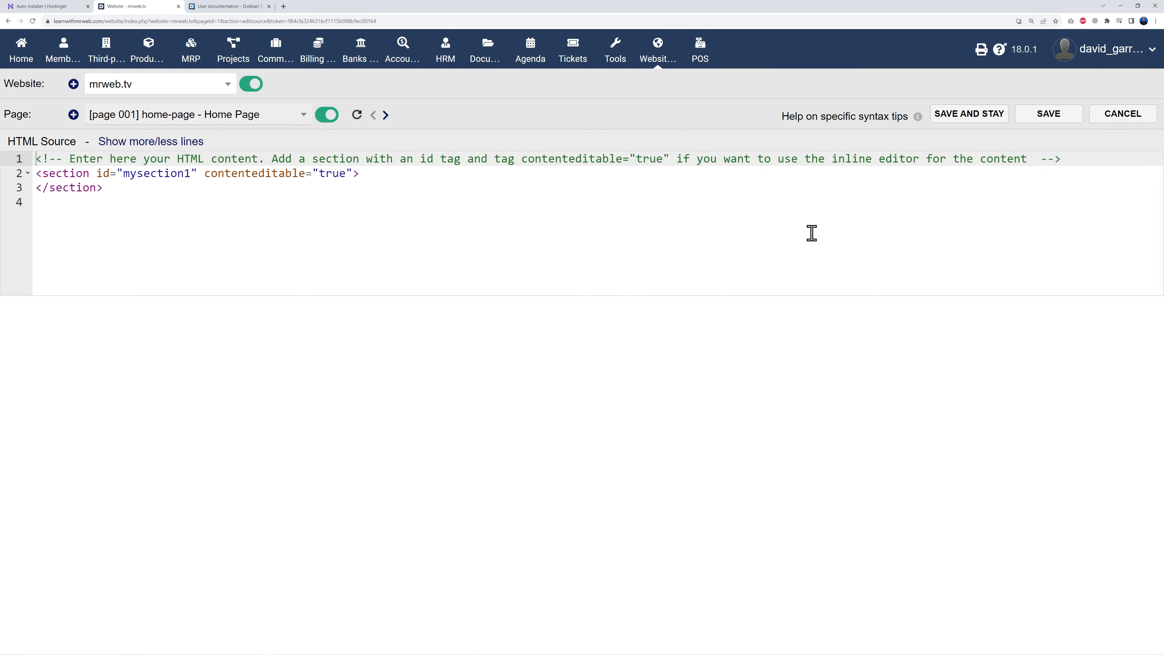
{"action": "left_click", "coordinate": [1049, 115]}
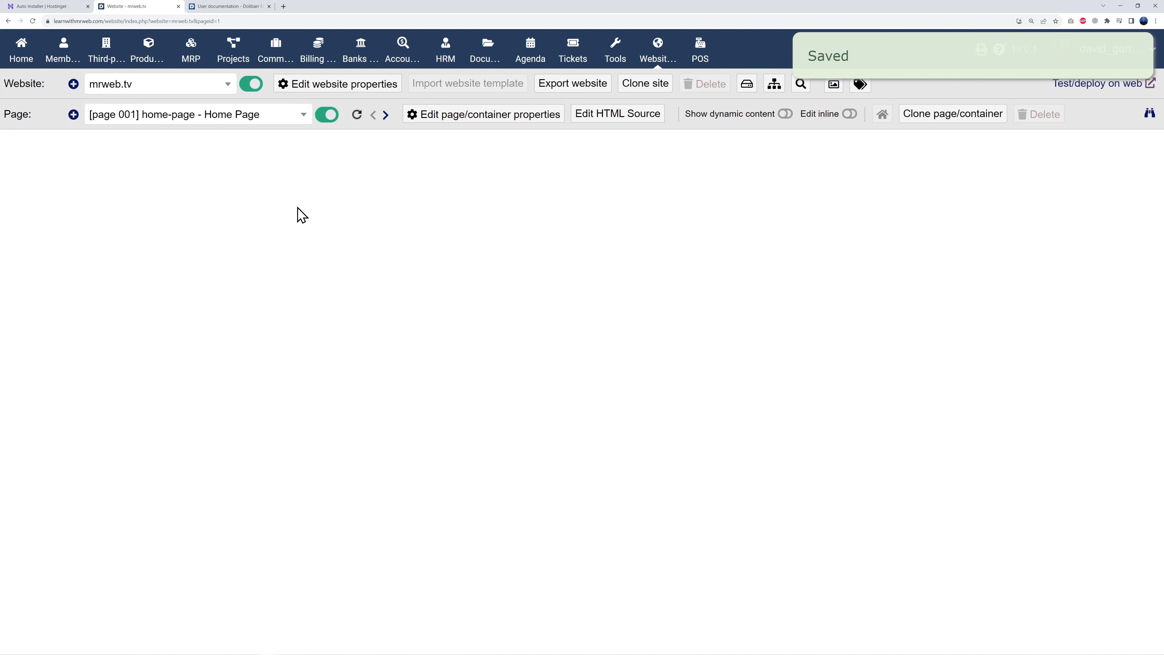
{"action": "left_click", "coordinate": [73, 115]}
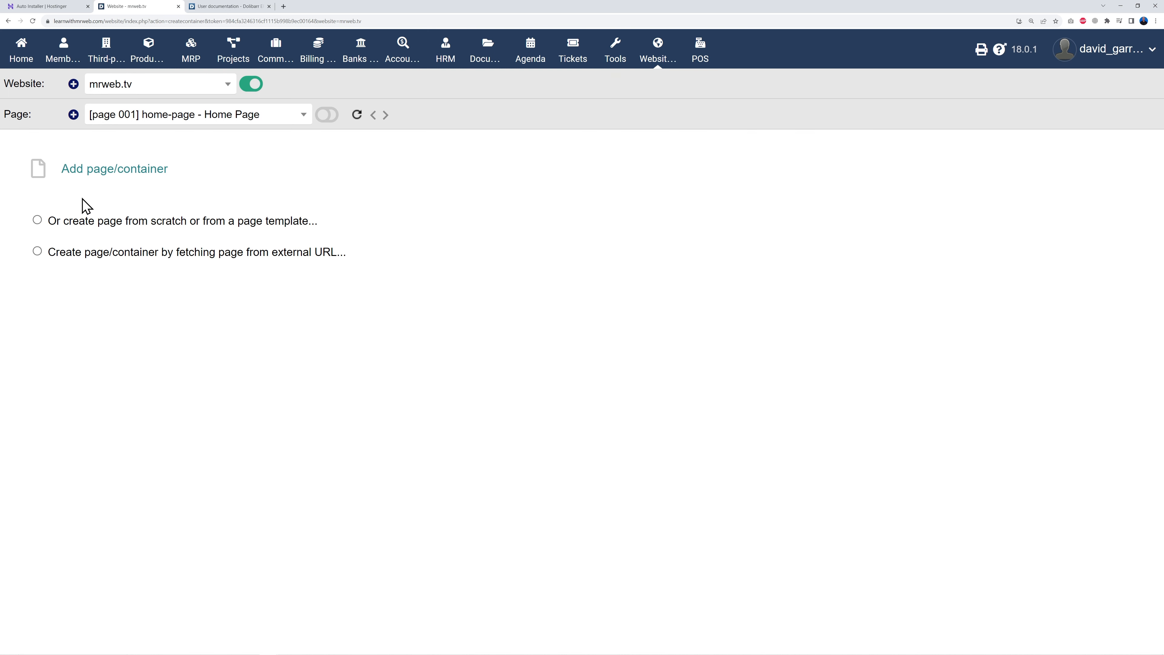
- Create a Ticketing page from the 'Sample of a page with dynamic content' template
{"action": "left_click", "coordinate": [37, 221]}
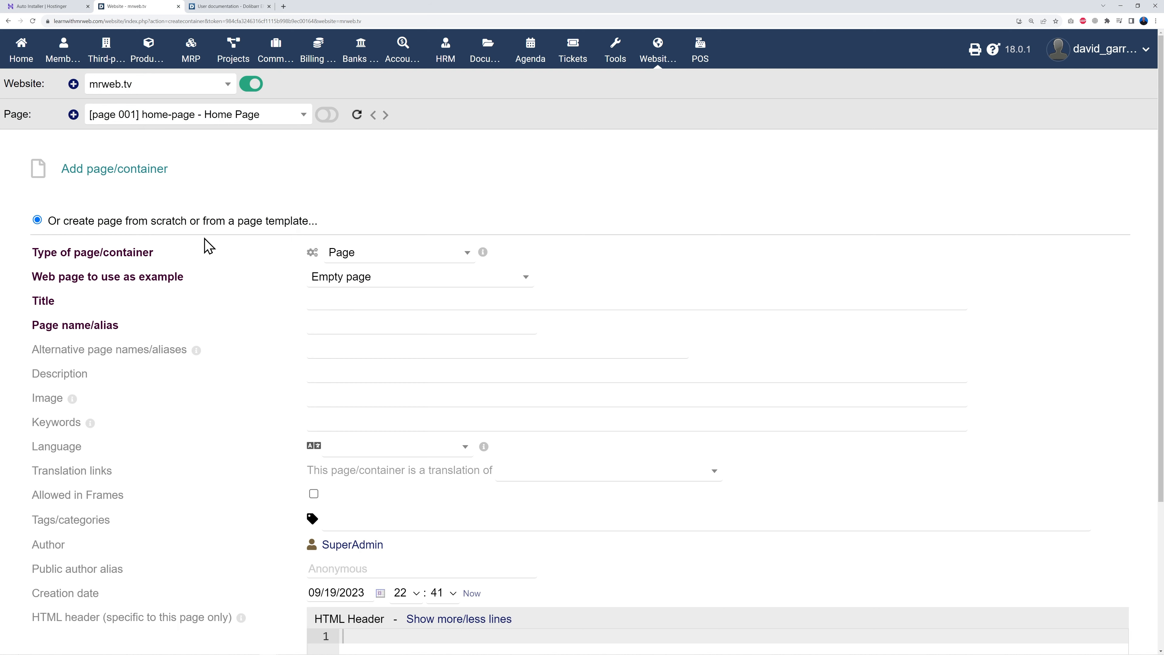
{"action": "left_click", "coordinate": [397, 282]}
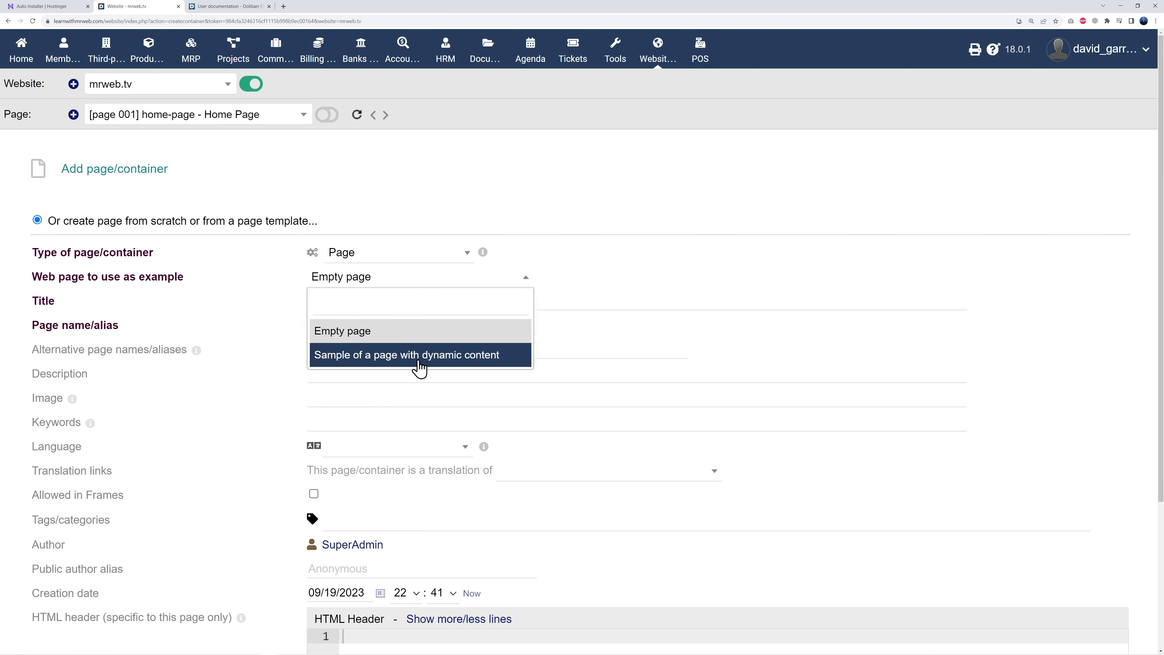
{"action": "left_click", "coordinate": [437, 359]}
{"action": "left_click", "coordinate": [377, 306]}
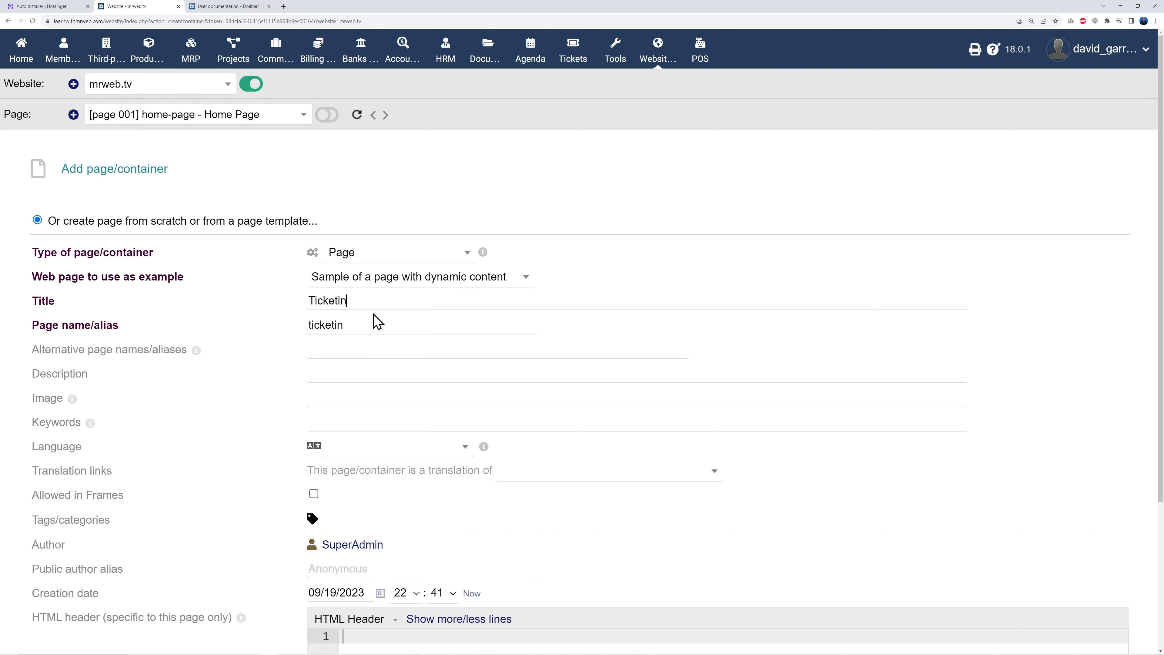
{"action": "scroll", "coordinate": [873, 442], "scroll_direction": "down", "scroll_amount": 5}
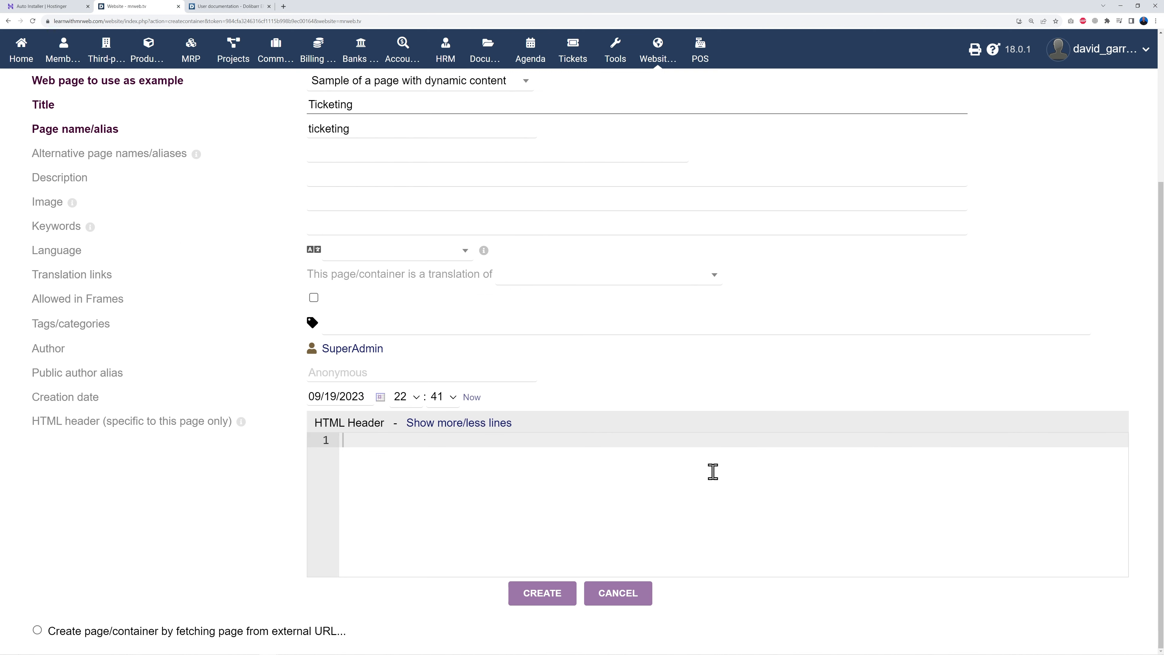
{"action": "left_click", "coordinate": [558, 603]}
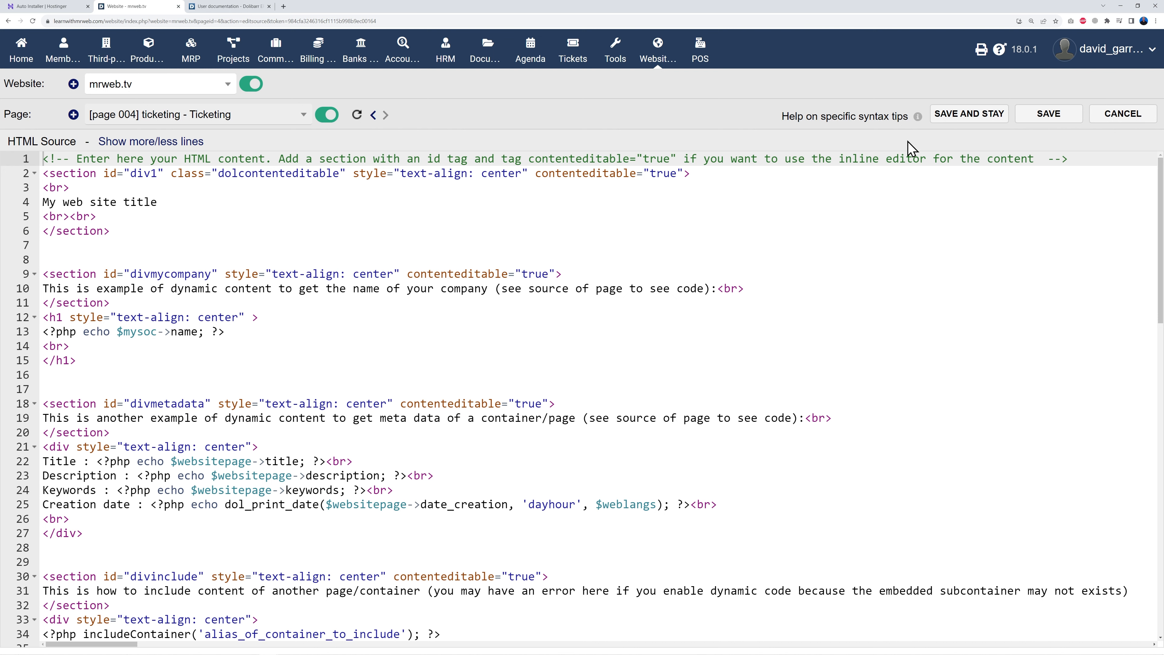
- Save the Ticketing source, review it again, then consult the wiki user documentation
{"action": "left_click", "coordinate": [1049, 114]}
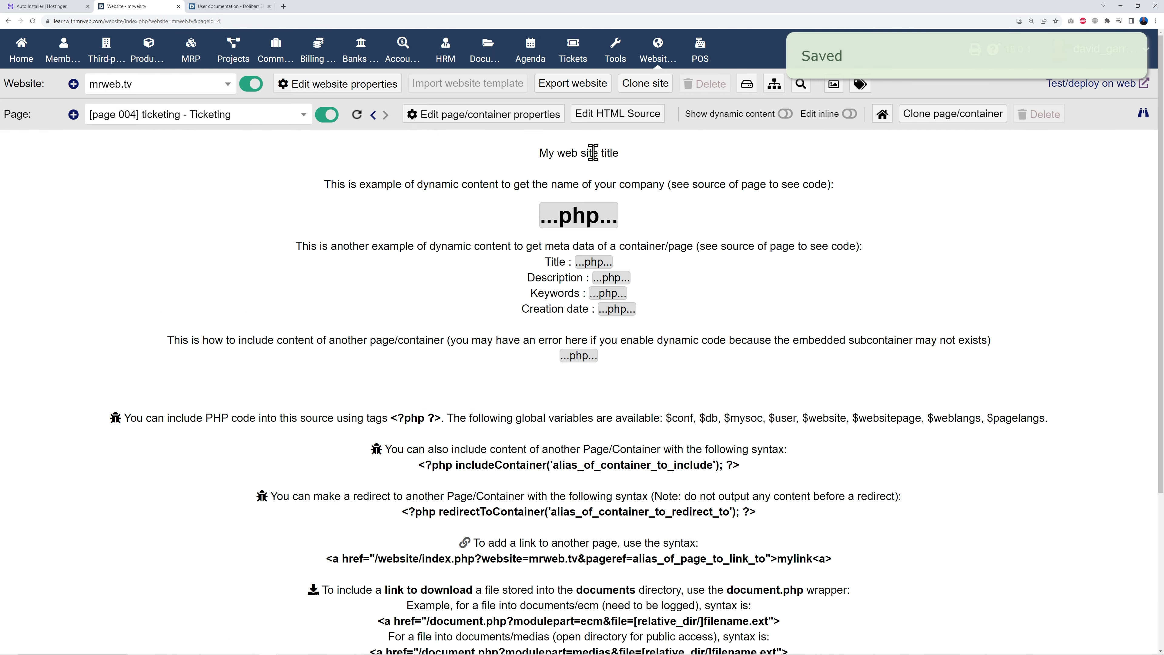
{"action": "left_click", "coordinate": [614, 115]}
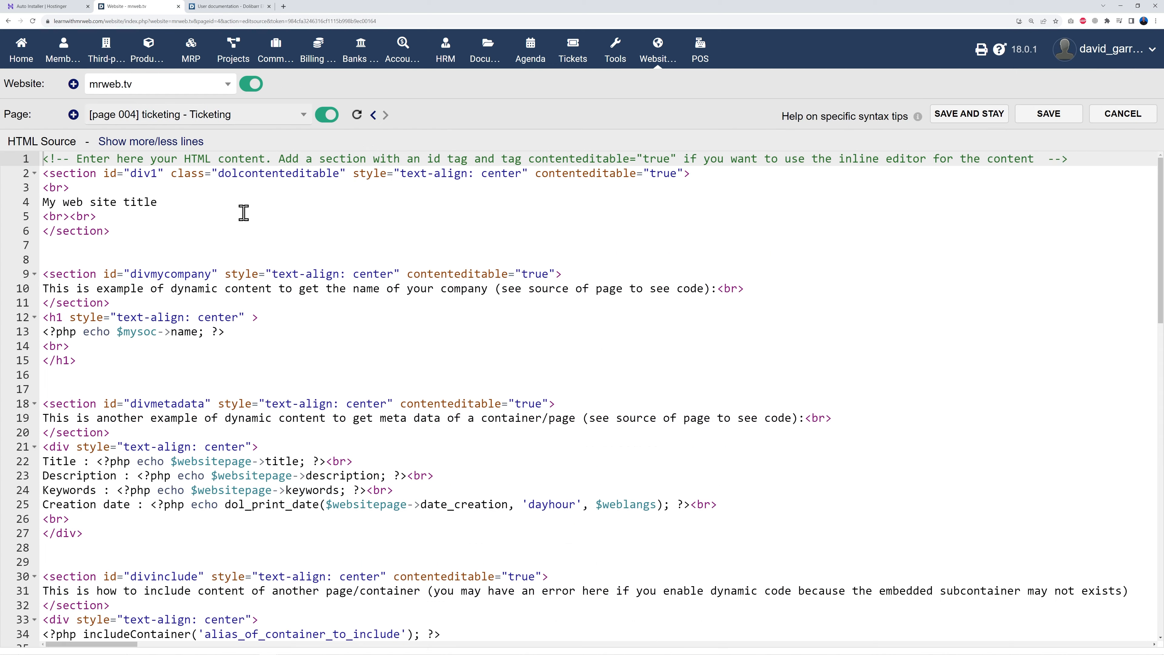
{"action": "scroll", "coordinate": [481, 490], "scroll_direction": "down", "scroll_amount": 10}
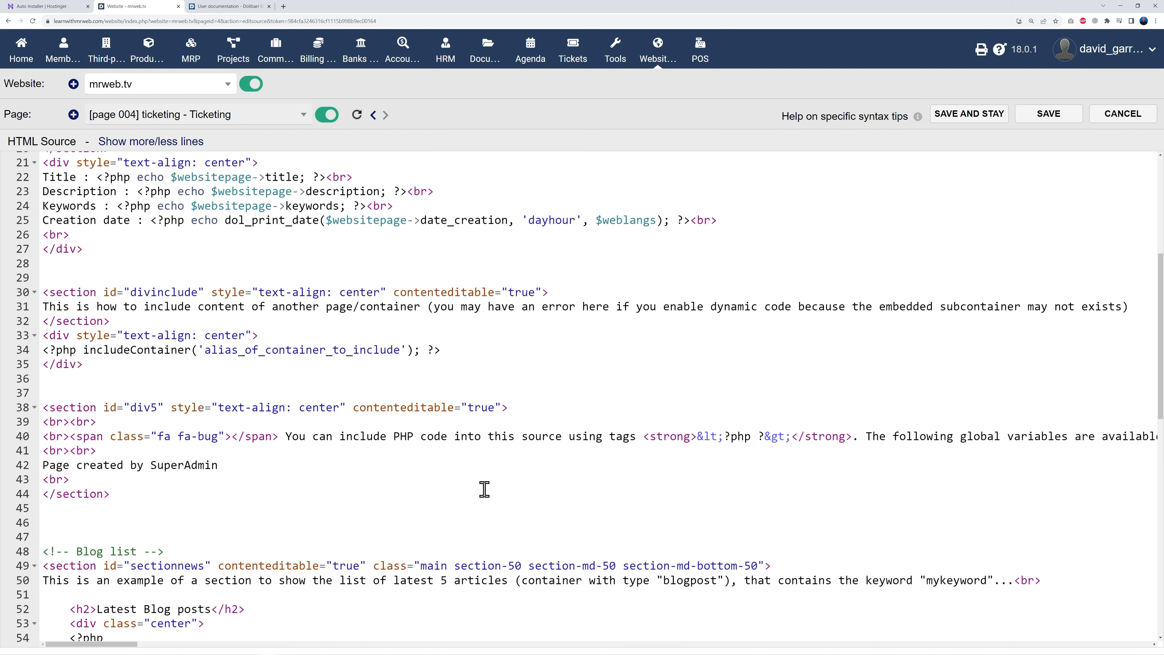
{"action": "scroll", "coordinate": [481, 493], "scroll_direction": "up", "scroll_amount": 10}
{"action": "scroll", "coordinate": [481, 493], "scroll_direction": "down", "scroll_amount": 17}
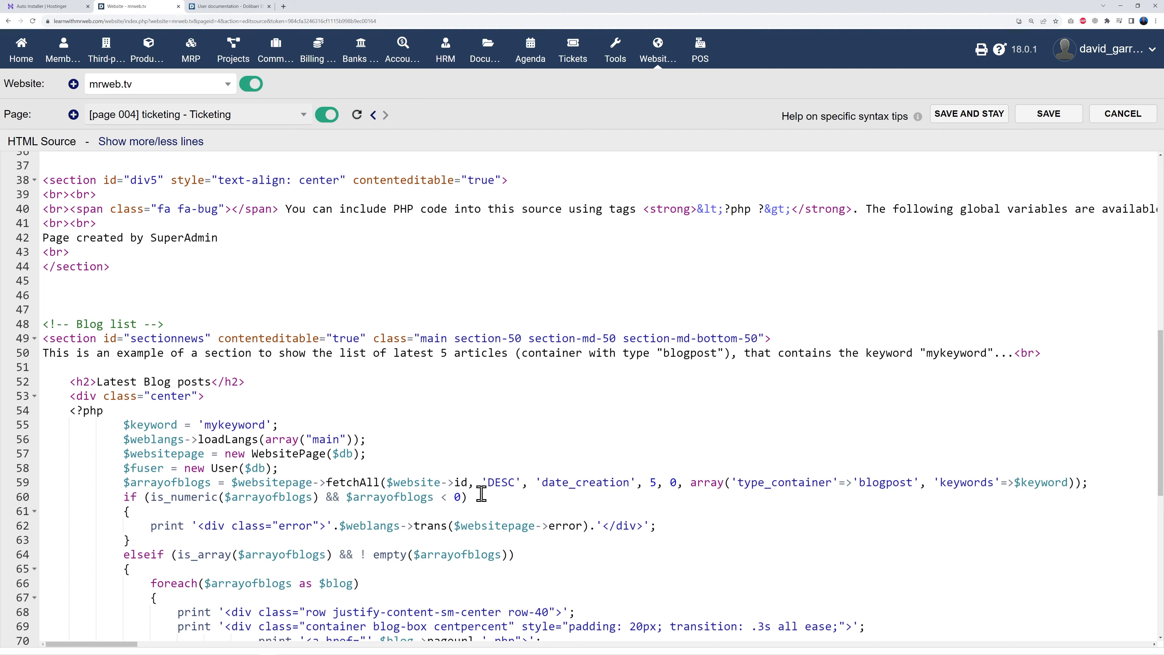
{"action": "scroll", "coordinate": [667, 482], "scroll_direction": "down", "scroll_amount": 1}
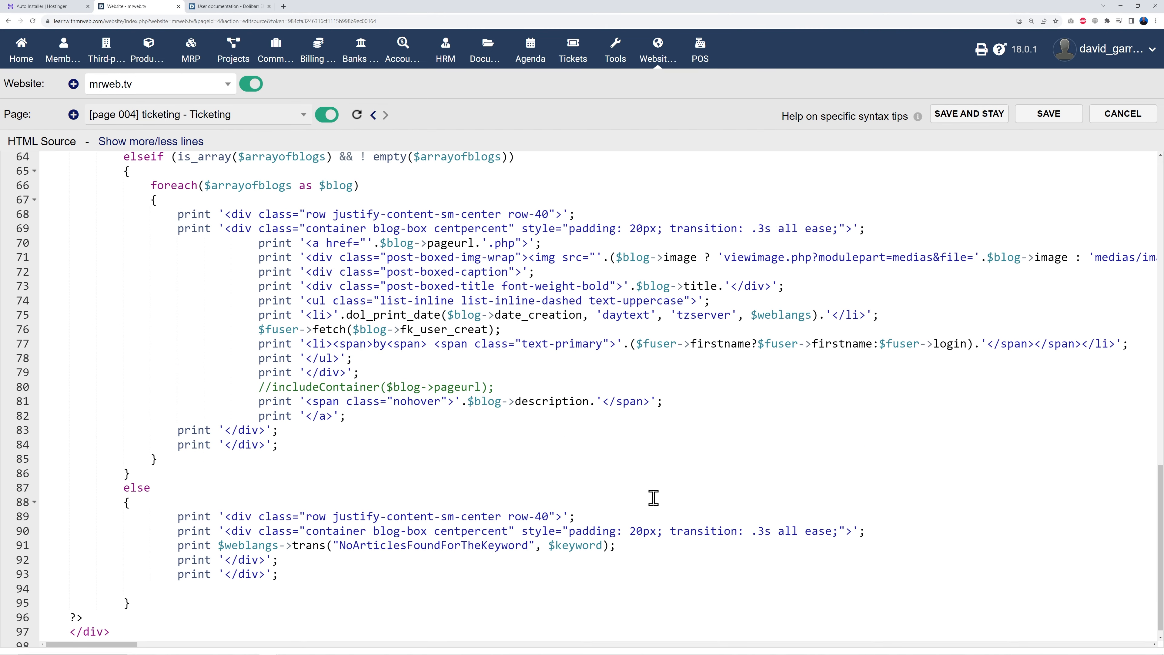
{"action": "left_click", "coordinate": [238, 10]}
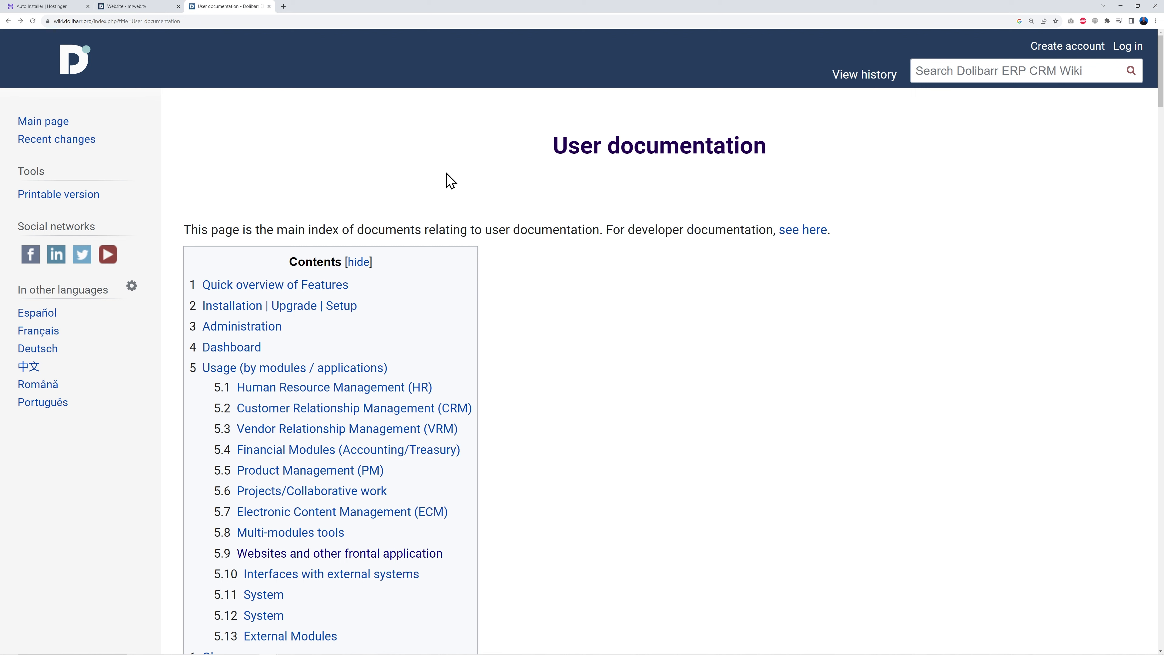
- Open the Module Website wiki page and study its includeContainer code example
{"action": "scroll", "coordinate": [644, 320], "scroll_direction": "down", "scroll_amount": 2}
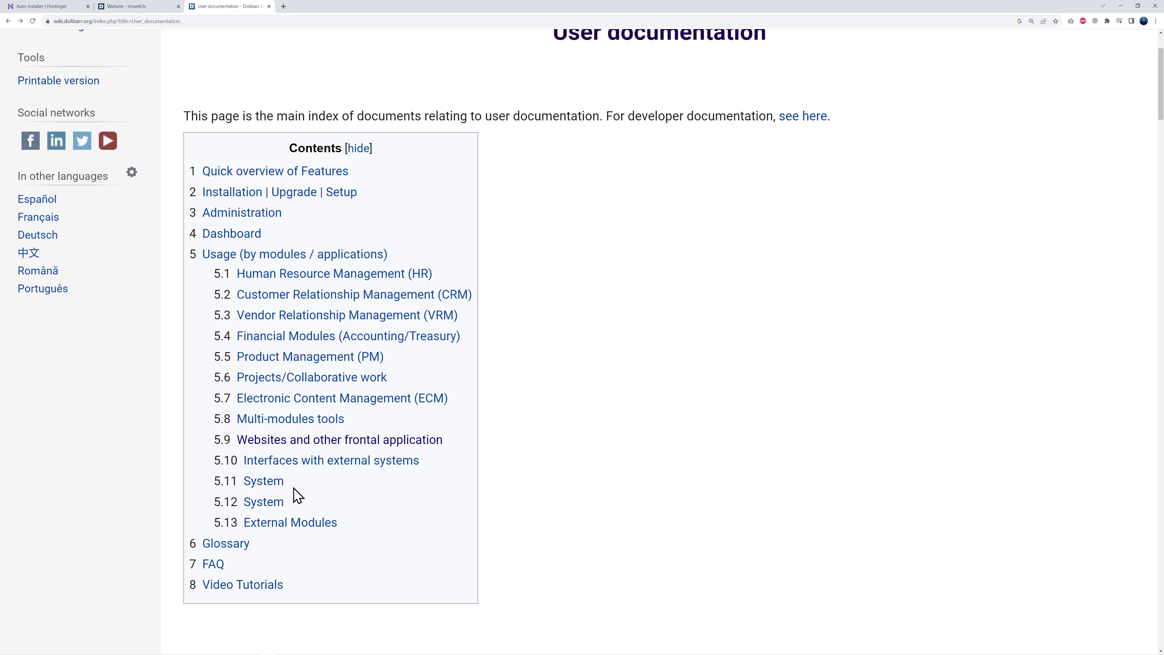
{"action": "left_click", "coordinate": [335, 441]}
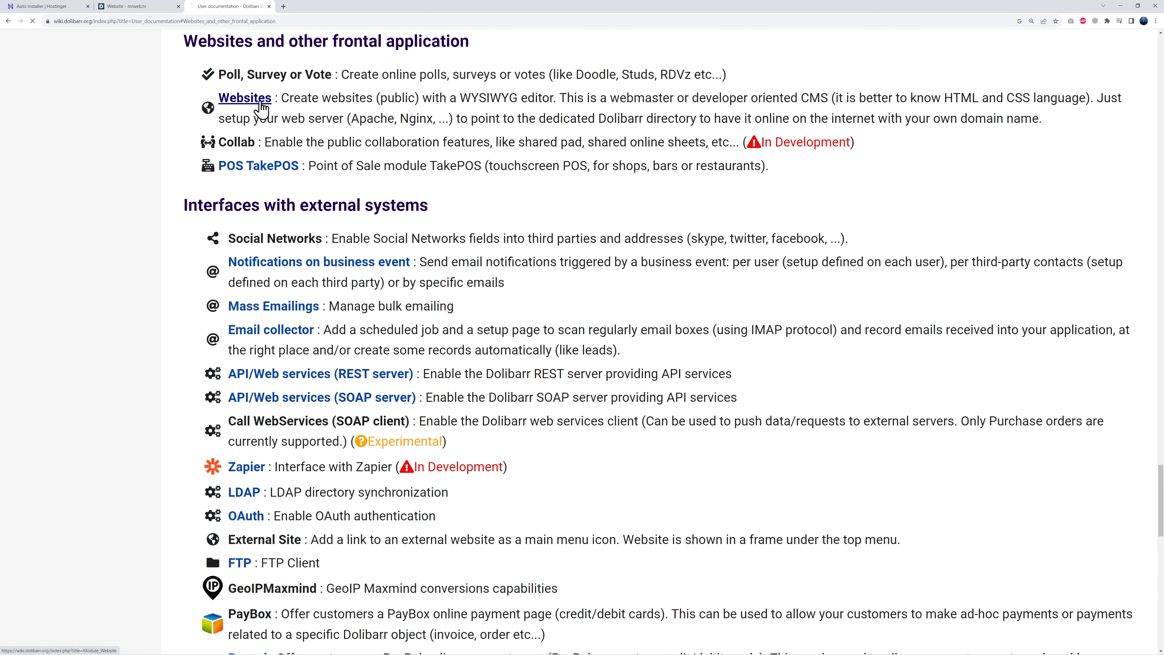
{"action": "left_click", "coordinate": [259, 100]}
{"action": "scroll", "coordinate": [672, 423], "scroll_direction": "down", "scroll_amount": 15}
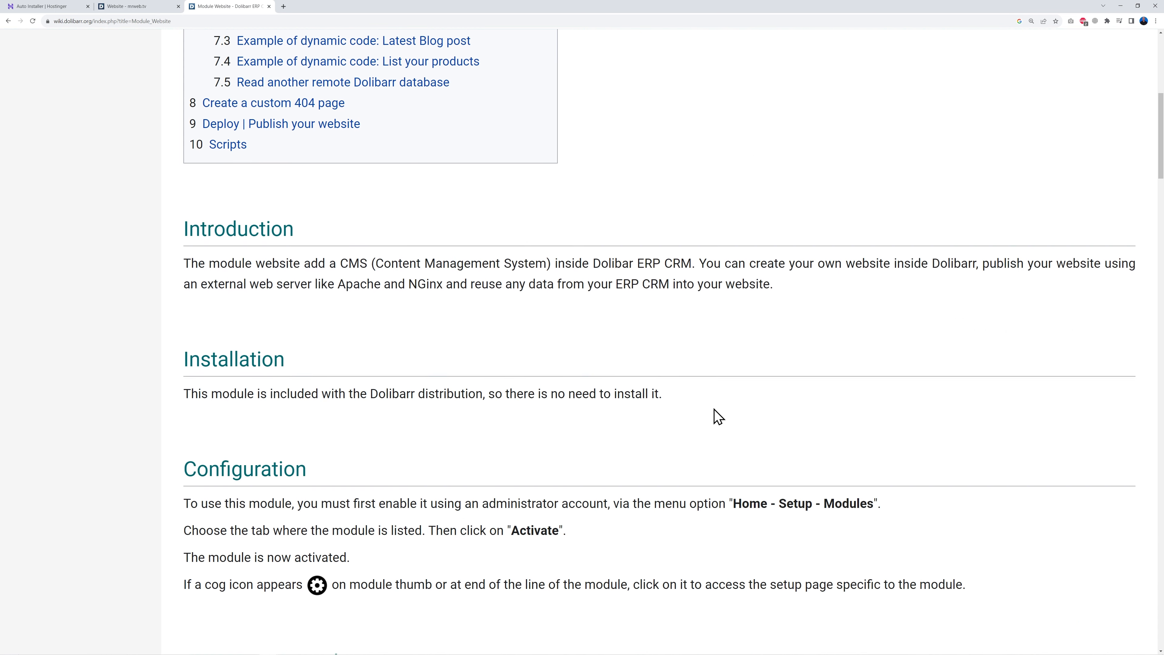
{"action": "scroll", "coordinate": [794, 415], "scroll_direction": "down", "scroll_amount": 9}
{"action": "scroll", "coordinate": [800, 415], "scroll_direction": "up", "scroll_amount": 4}
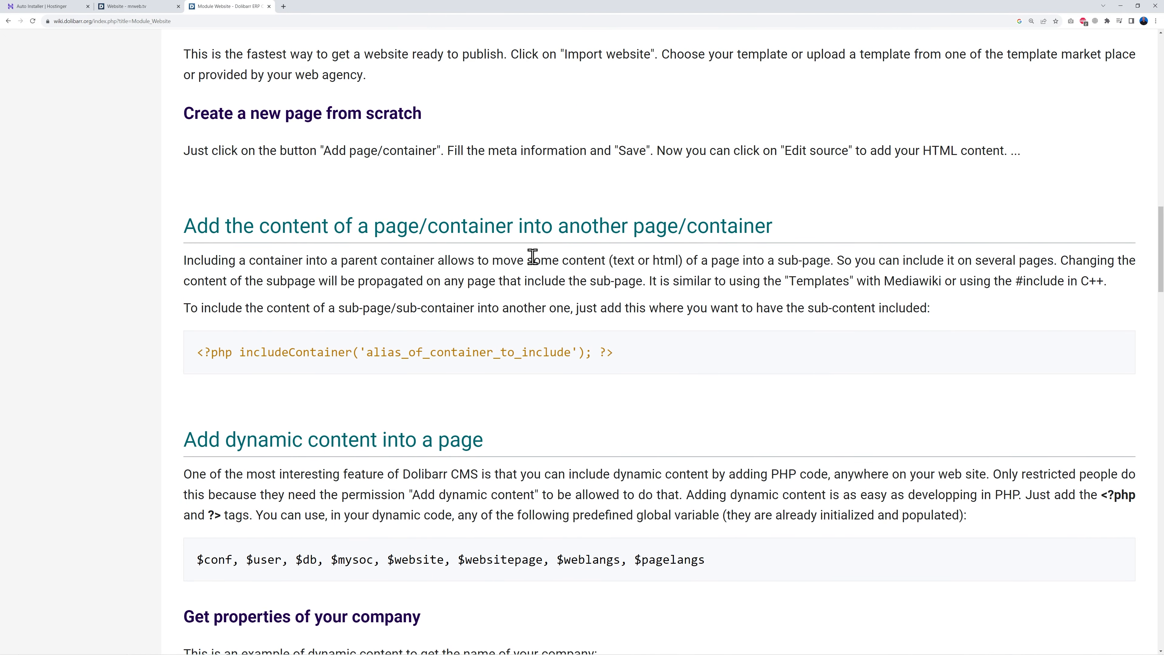
{"action": "left_click_drag", "start_coordinate": [203, 356], "coordinate": [622, 366]}
{"action": "left_click", "coordinate": [621, 367]}
{"action": "left_click_drag", "start_coordinate": [368, 355], "coordinate": [564, 356]}
{"action": "left_click", "coordinate": [573, 402]}
- Read through the rest of the Module Website documentation, then re-save the Ticketing page source
{"action": "scroll", "coordinate": [712, 384], "scroll_direction": "down", "scroll_amount": 7}
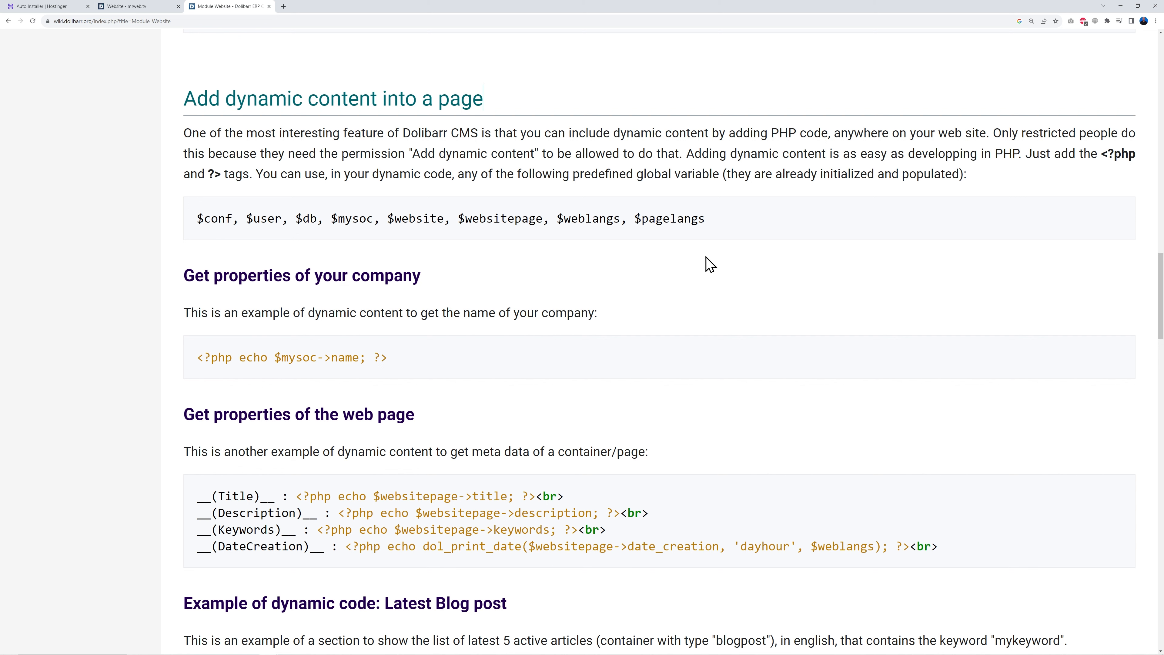
{"action": "scroll", "coordinate": [825, 288], "scroll_direction": "down", "scroll_amount": 2}
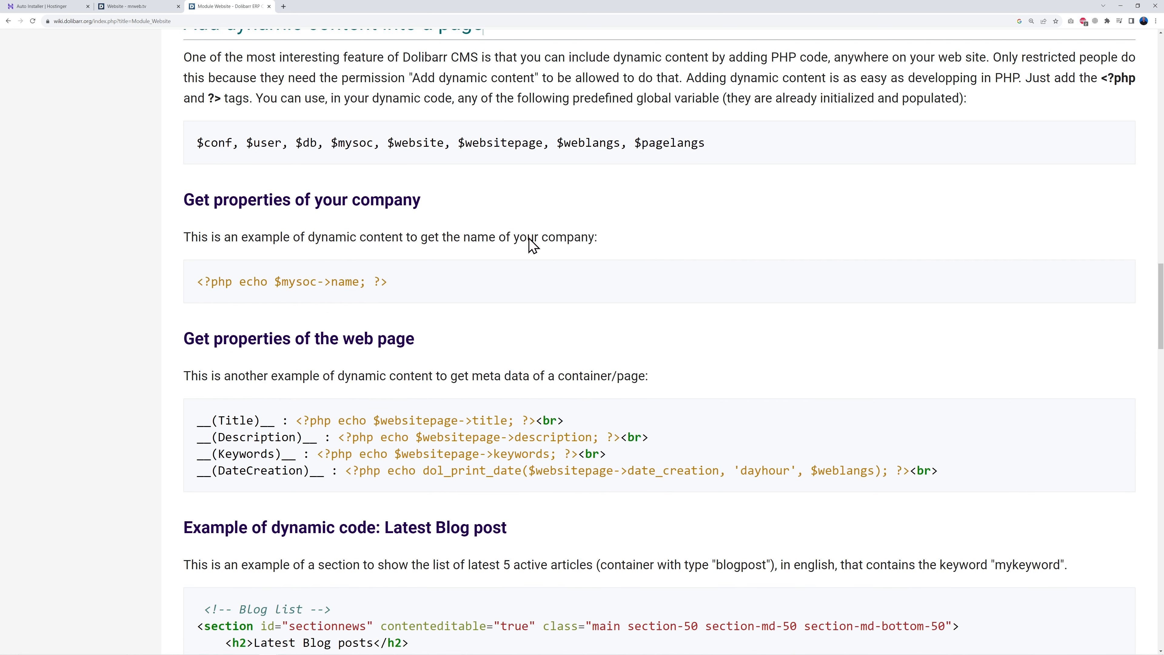
{"action": "scroll", "coordinate": [491, 213], "scroll_direction": "down", "scroll_amount": 2}
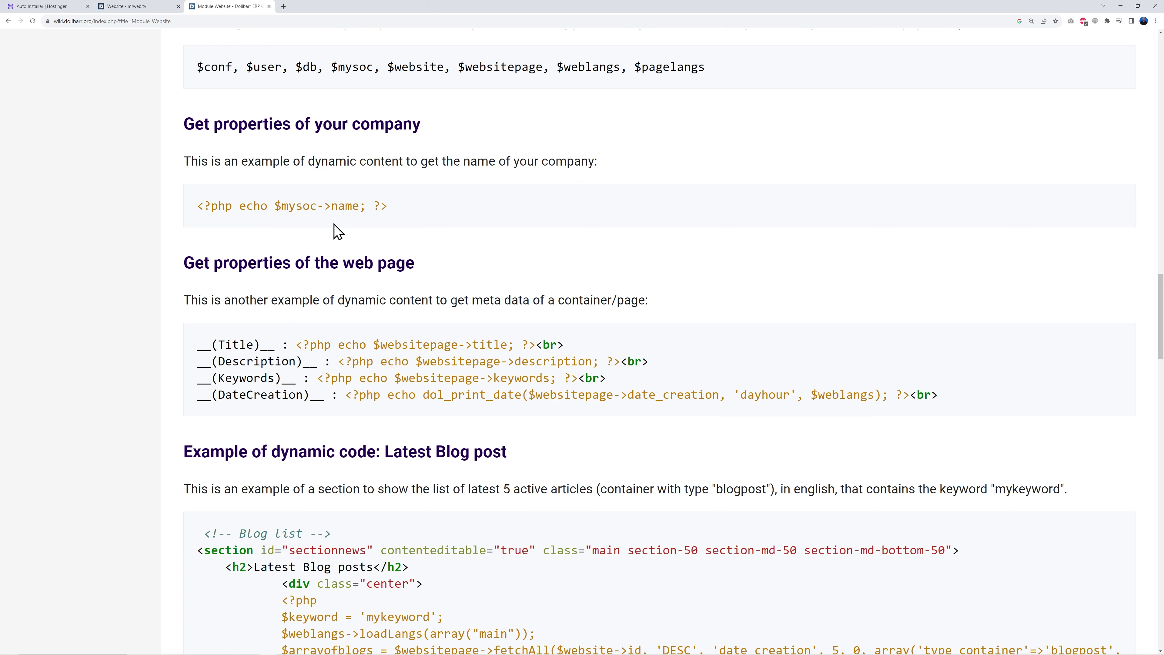
{"action": "scroll", "coordinate": [743, 255], "scroll_direction": "down", "scroll_amount": 2}
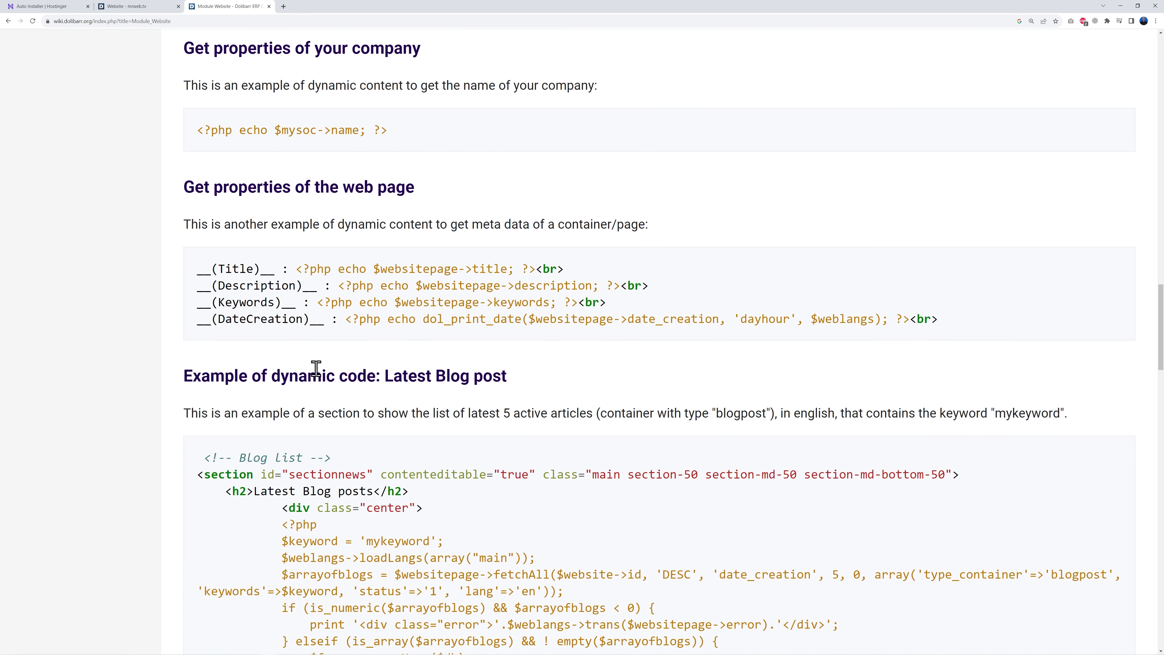
{"action": "scroll", "coordinate": [544, 414], "scroll_direction": "down", "scroll_amount": 16}
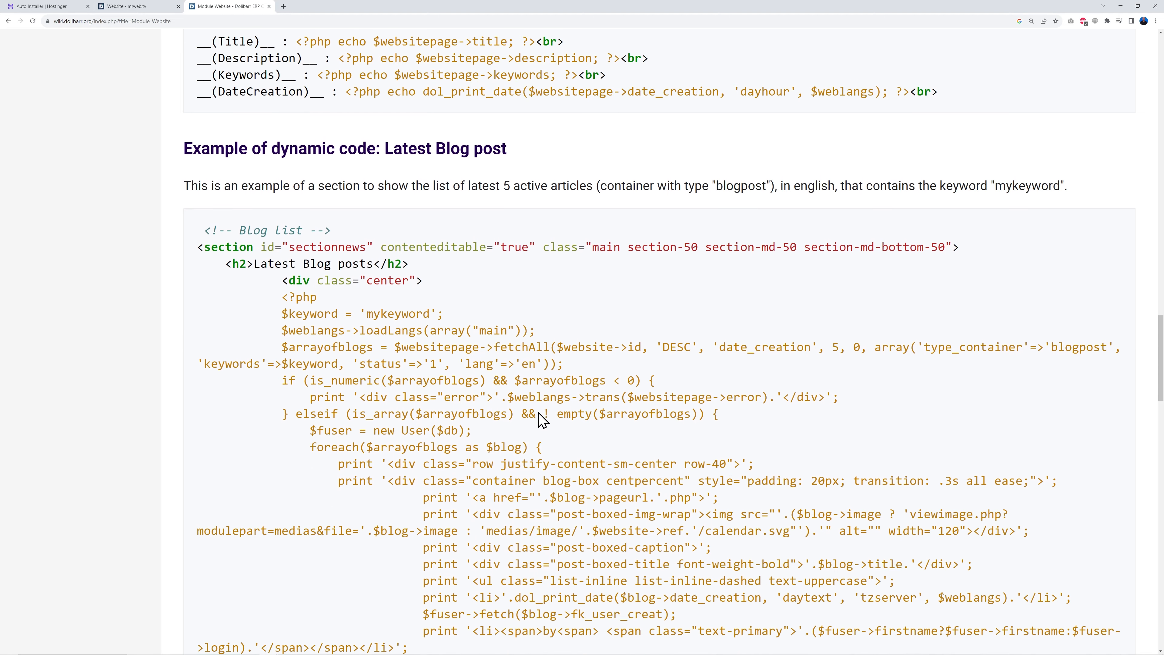
{"action": "scroll", "coordinate": [695, 431], "scroll_direction": "down", "scroll_amount": 4}
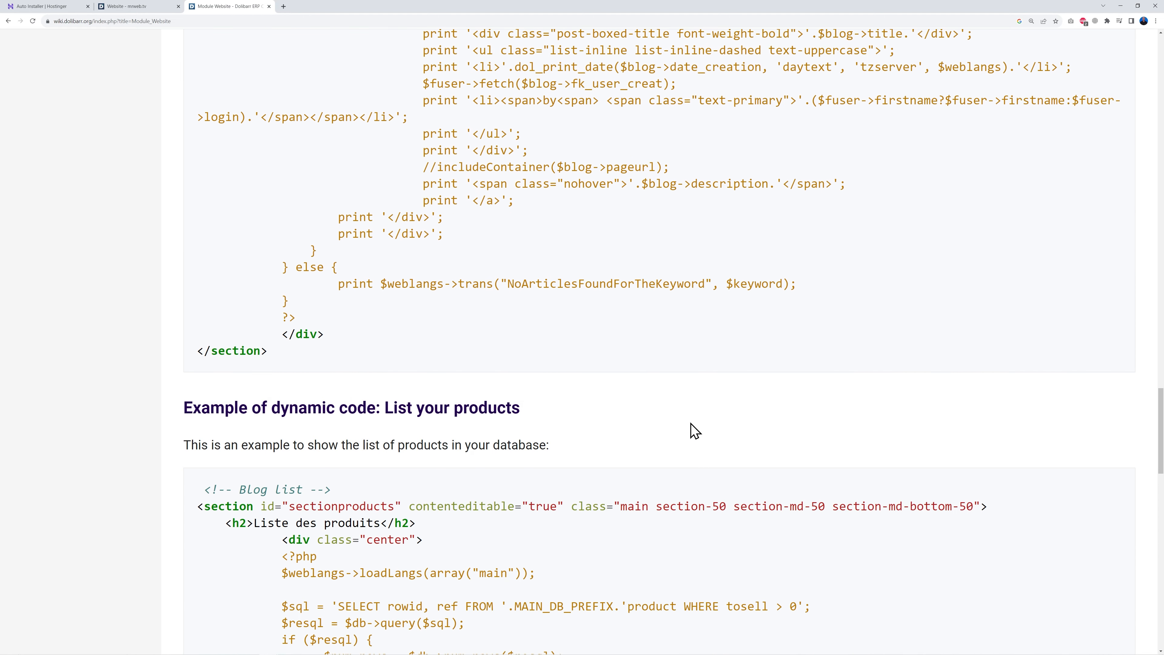
{"action": "scroll", "coordinate": [695, 431], "scroll_direction": "down", "scroll_amount": 20}
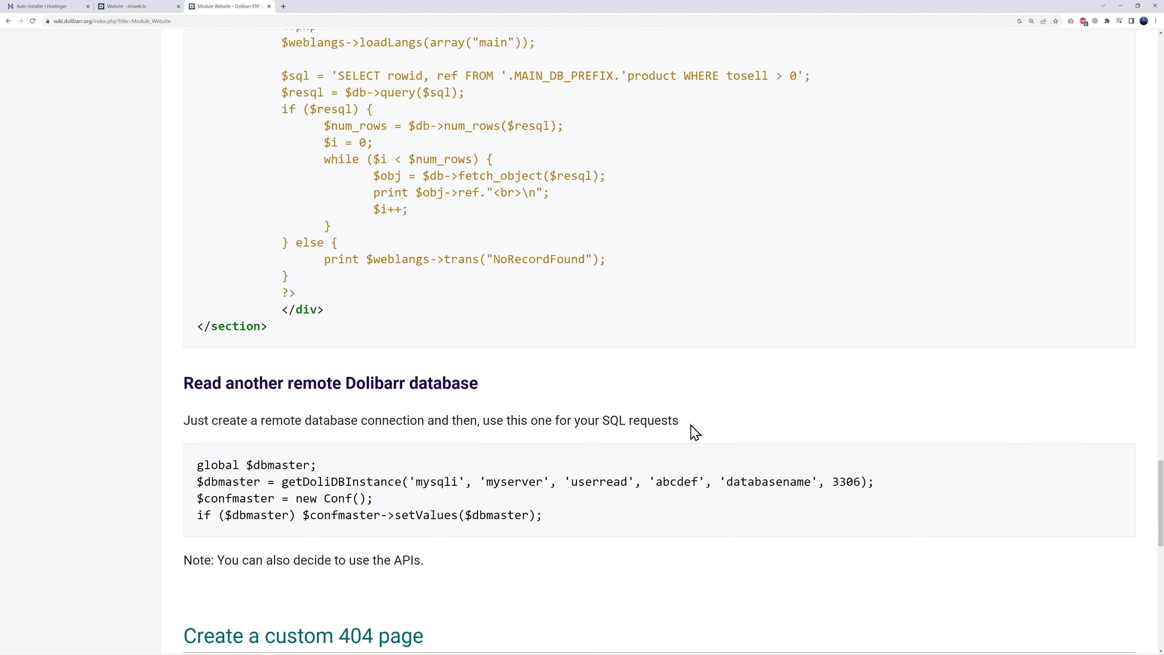
{"action": "scroll", "coordinate": [695, 431], "scroll_direction": "down", "scroll_amount": 9}
{"action": "scroll", "coordinate": [692, 430], "scroll_direction": "up", "scroll_amount": 20}
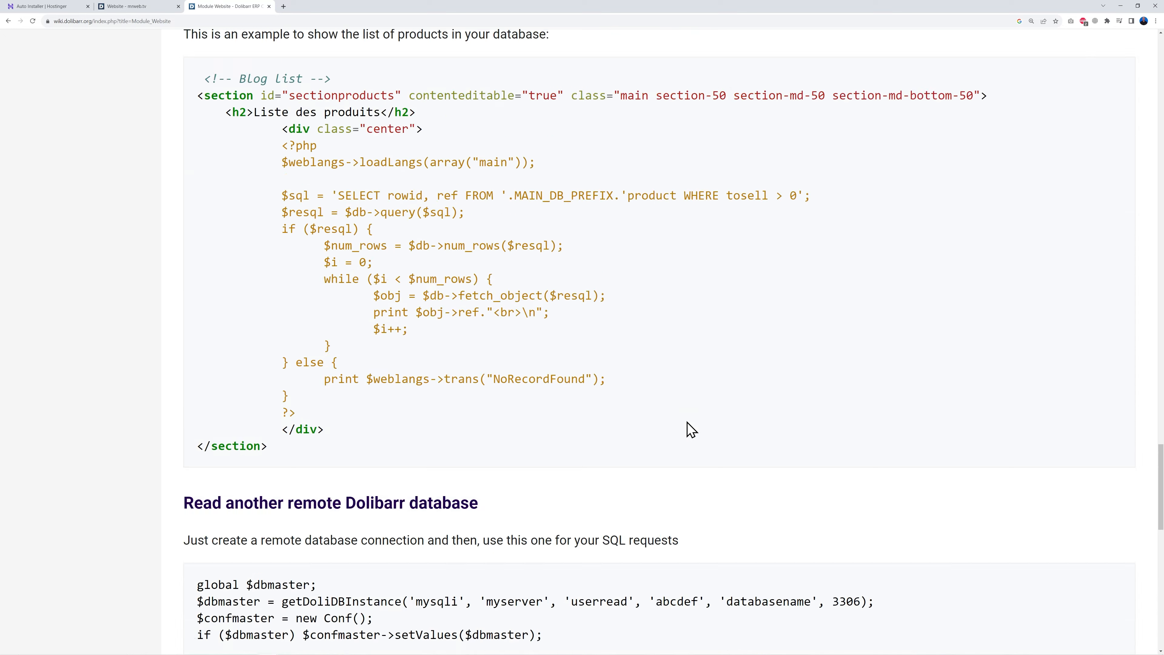
{"action": "scroll", "coordinate": [691, 429], "scroll_direction": "up", "scroll_amount": 20}
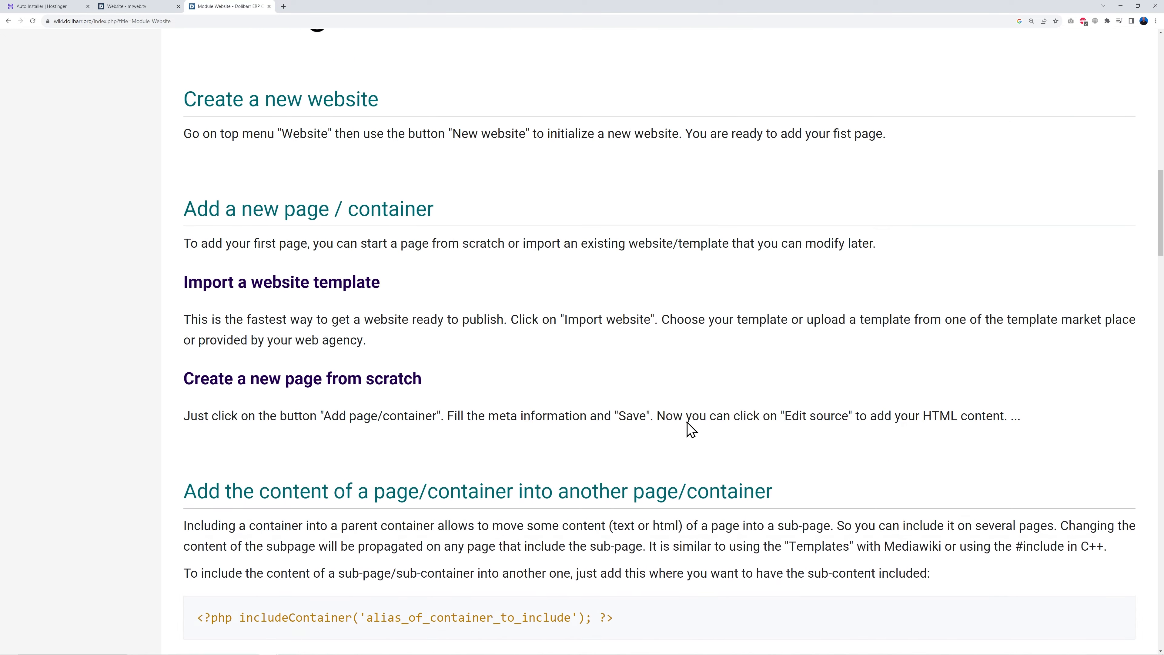
{"action": "scroll", "coordinate": [683, 424], "scroll_direction": "up", "scroll_amount": 3}
{"action": "left_click", "coordinate": [138, 7]}
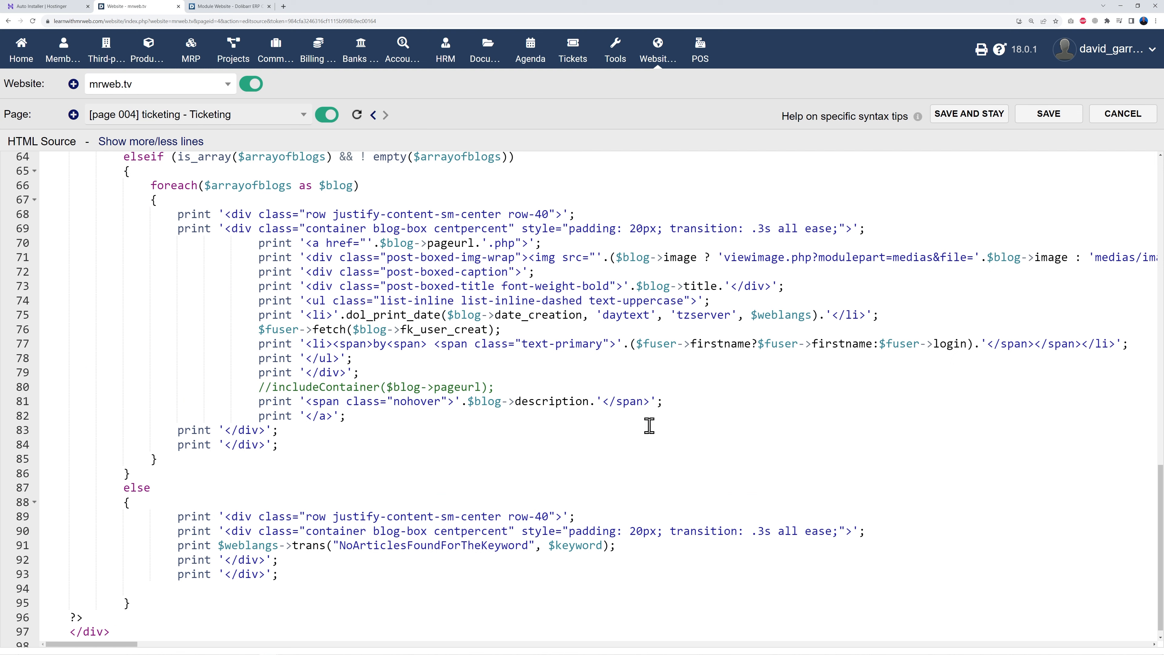
{"action": "left_click", "coordinate": [1062, 120]}
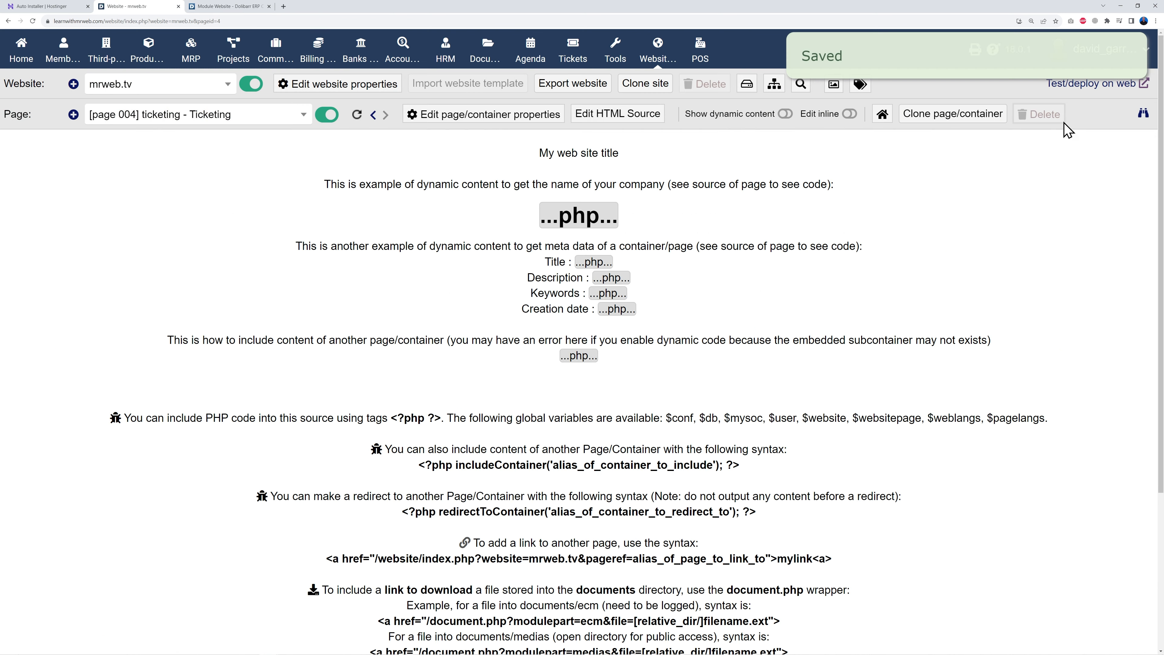